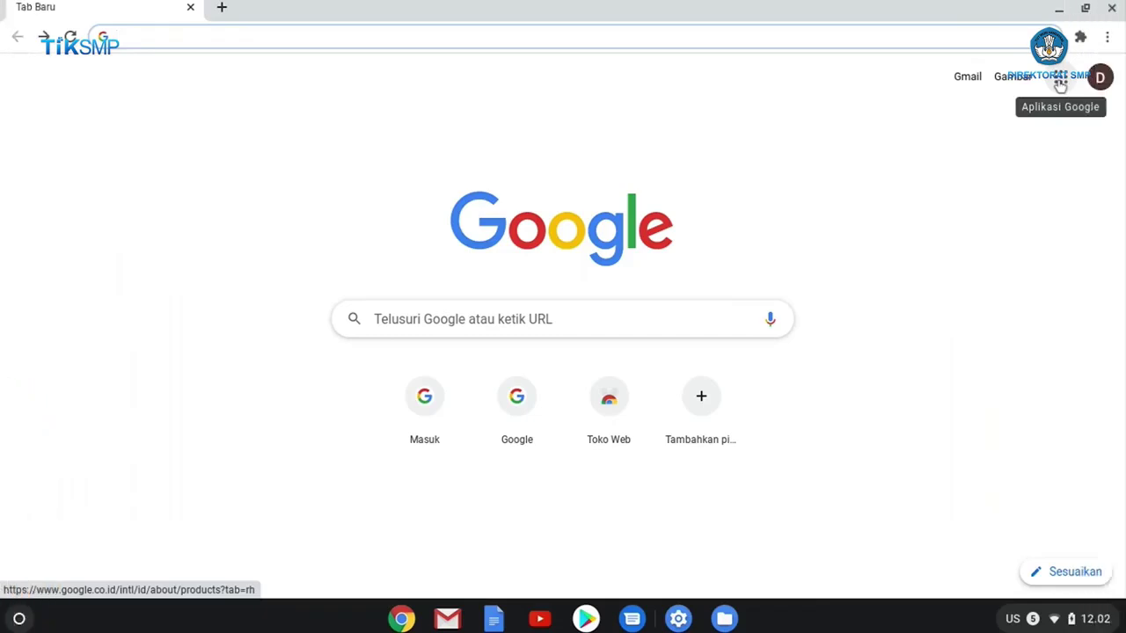
Go to My Drive in Google Drive through the Google apps panel in Chrome.
click(1060, 81)
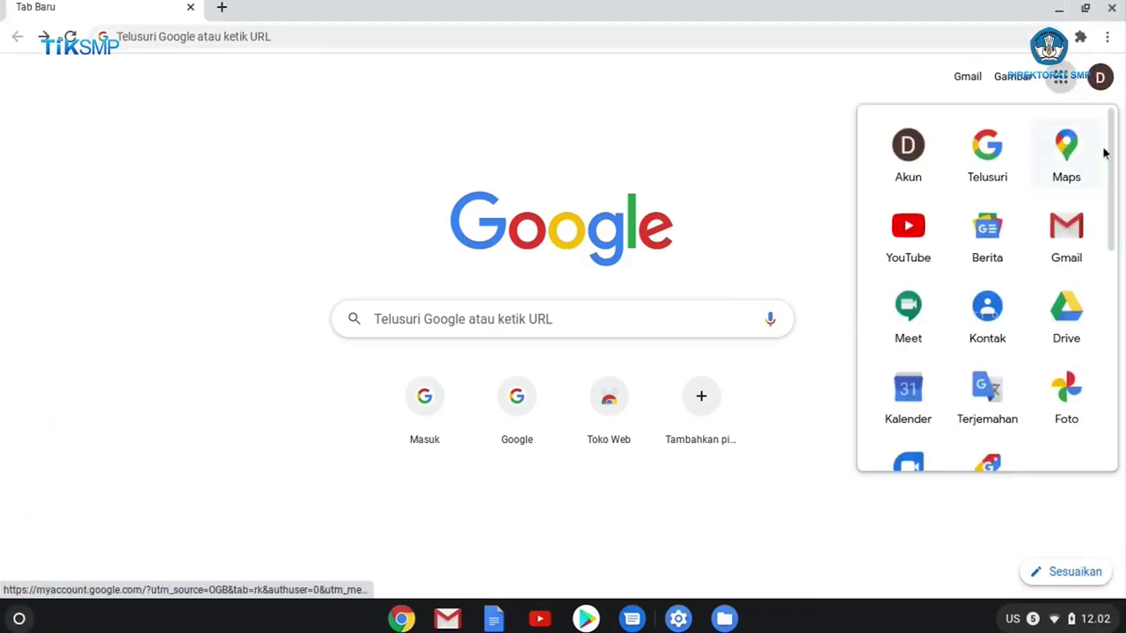
mouse_move(1113, 156)
mouse_down()
mouse_move(1118, 394)
mouse_move(1114, 171)
mouse_up()
click(1066, 316)
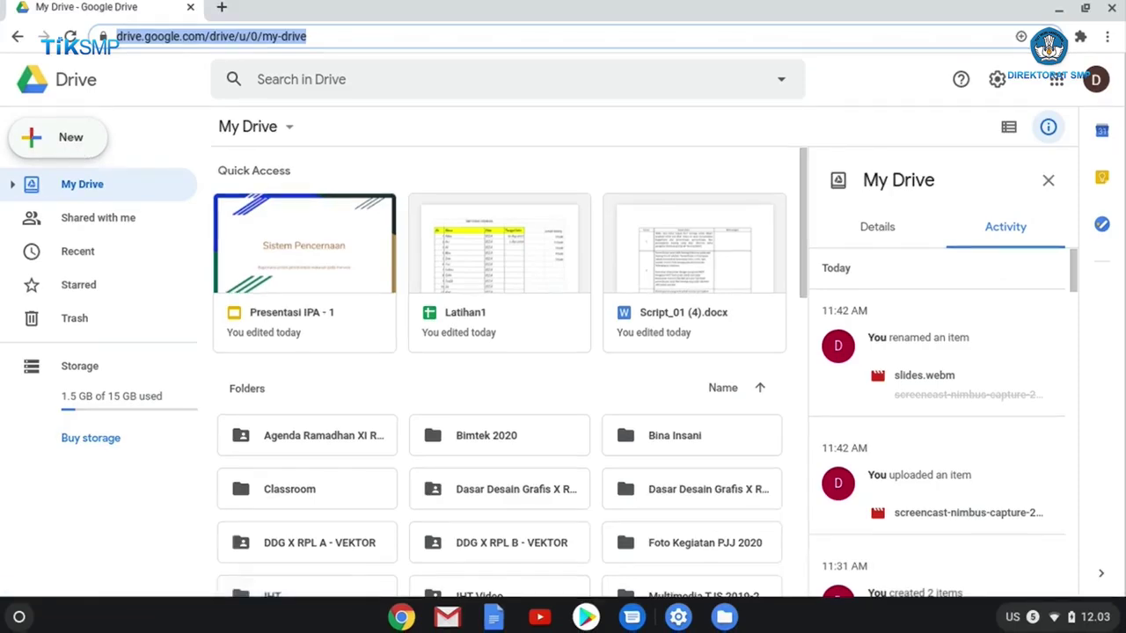
Create a new blank Google Form from Drive's New > More menu.
click(78, 146)
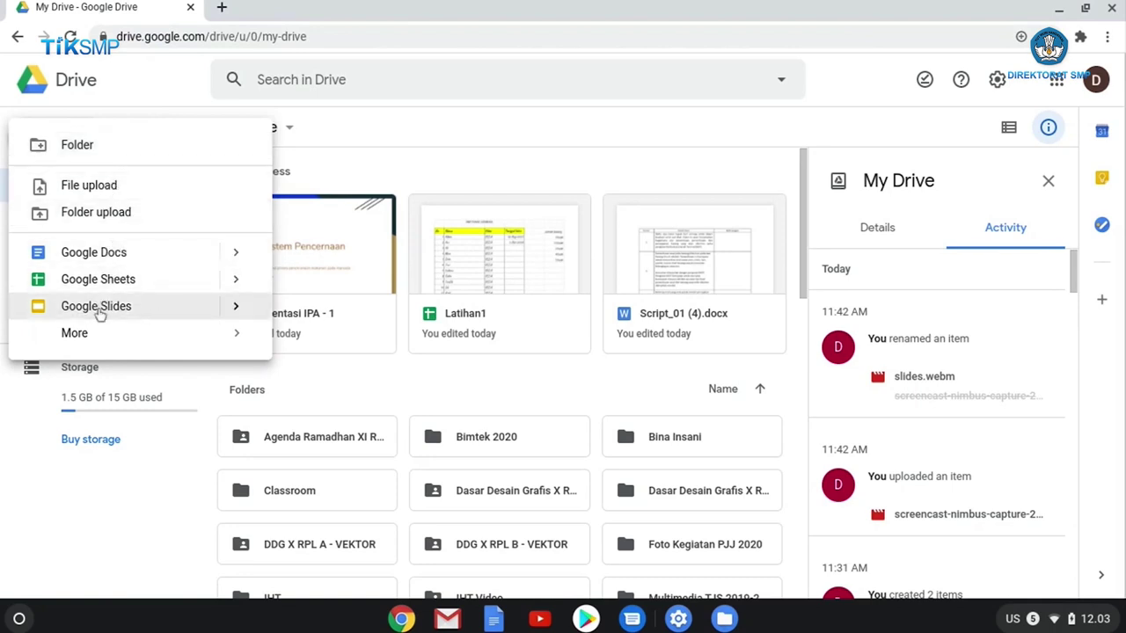
mouse_move(93, 336)
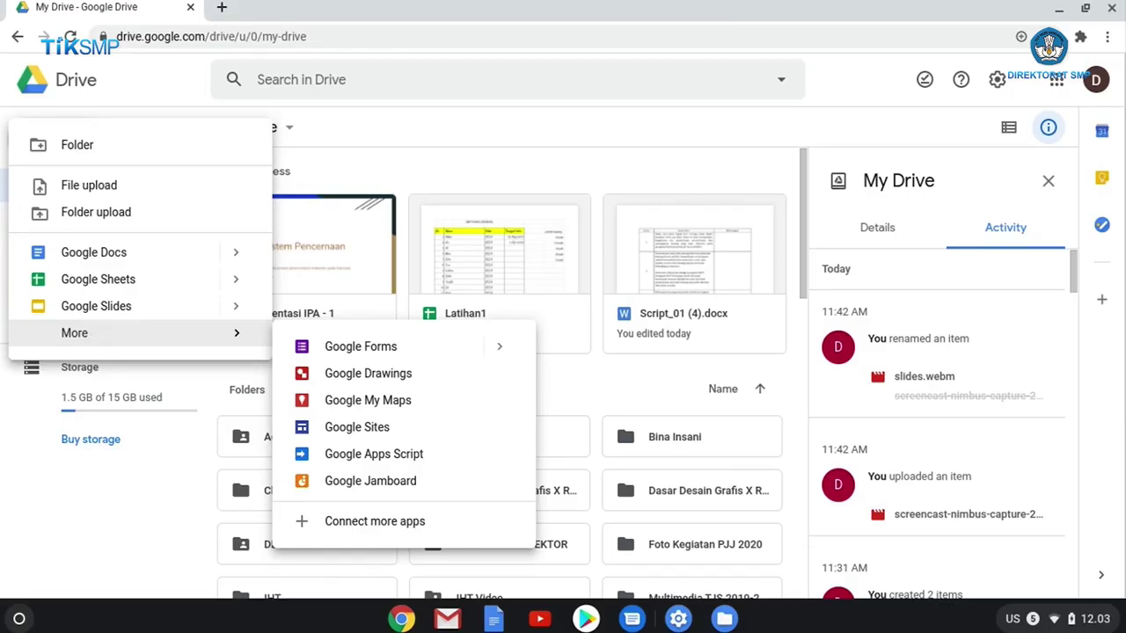
click(386, 350)
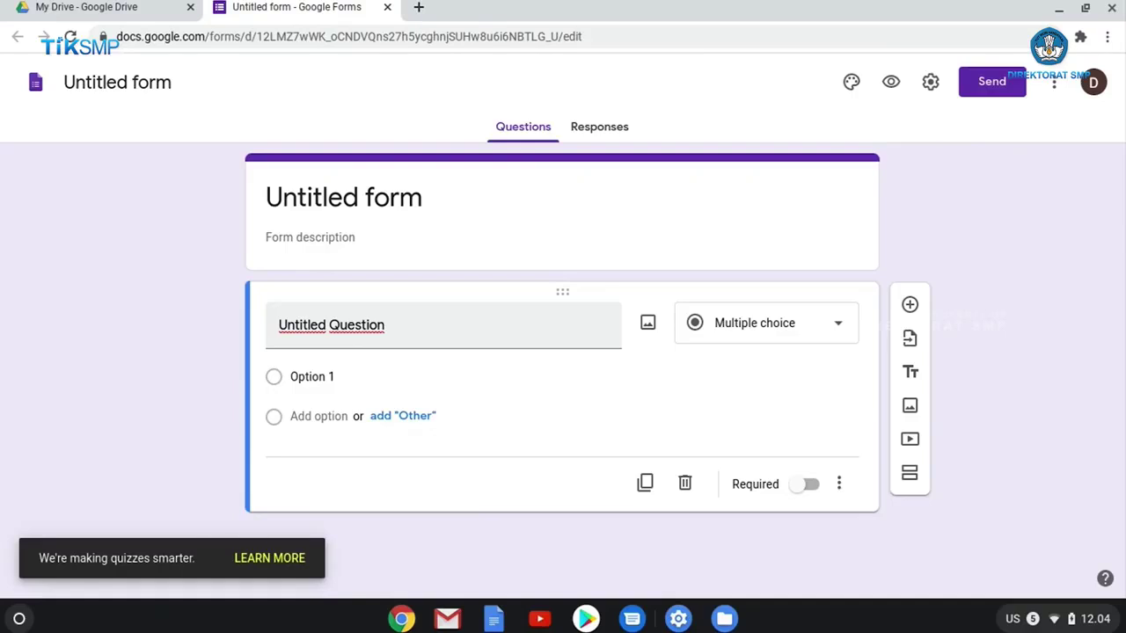
Change the form title from 'Untitled form' to 'Biodata siswa kelas VII.A'.
click(171, 81)
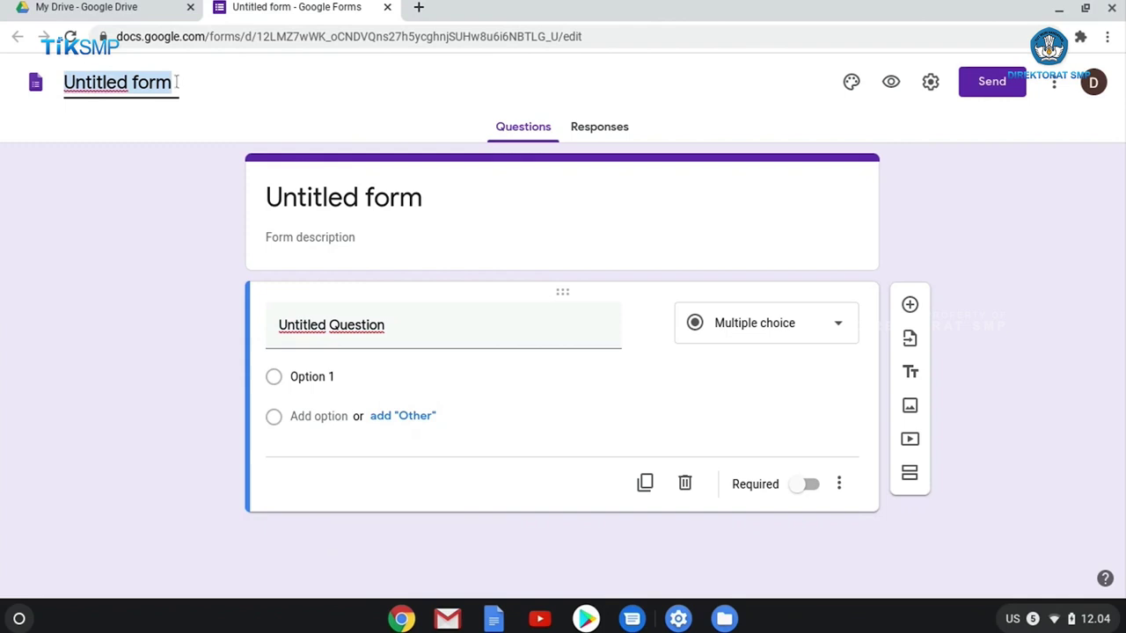
text(Bioda)
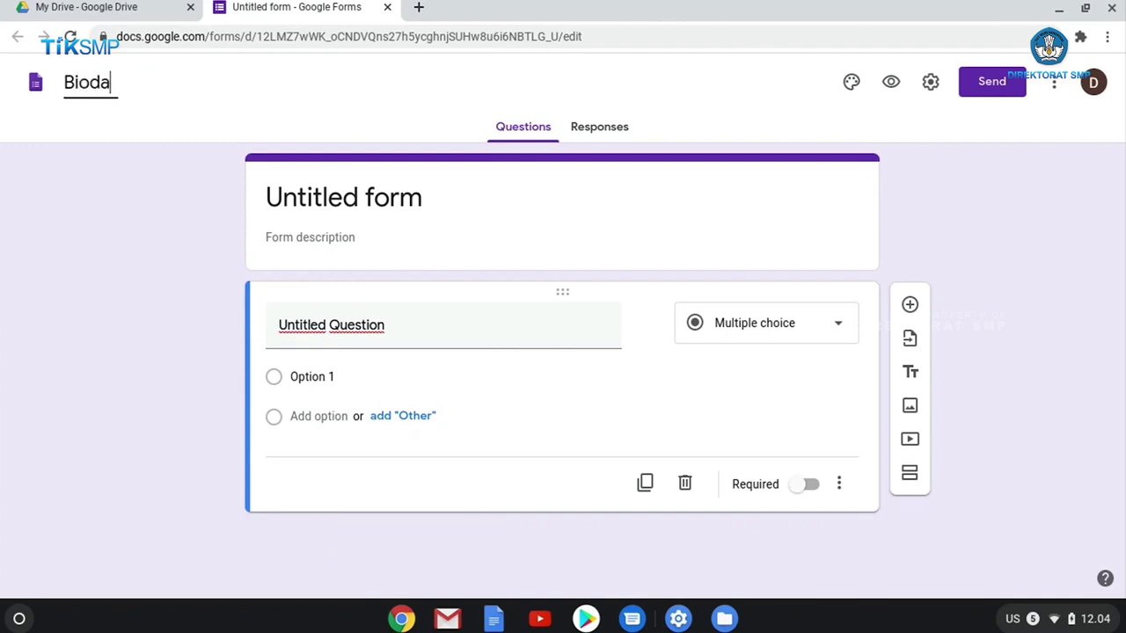
text(ta siswa k)
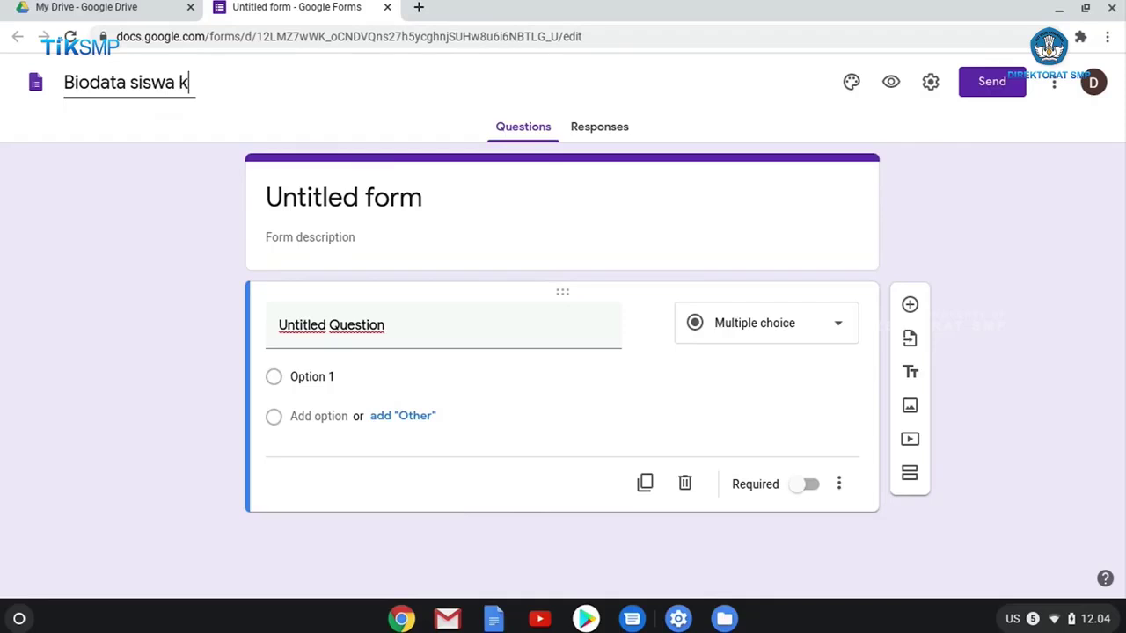
text(elas V)
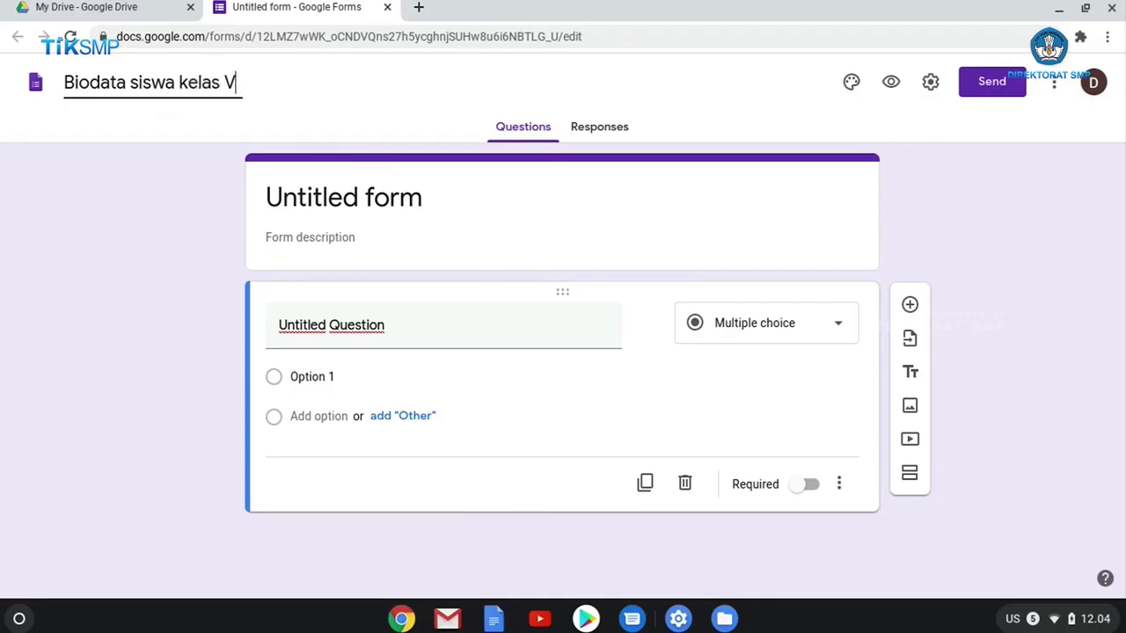
text(II.A)
click(309, 91)
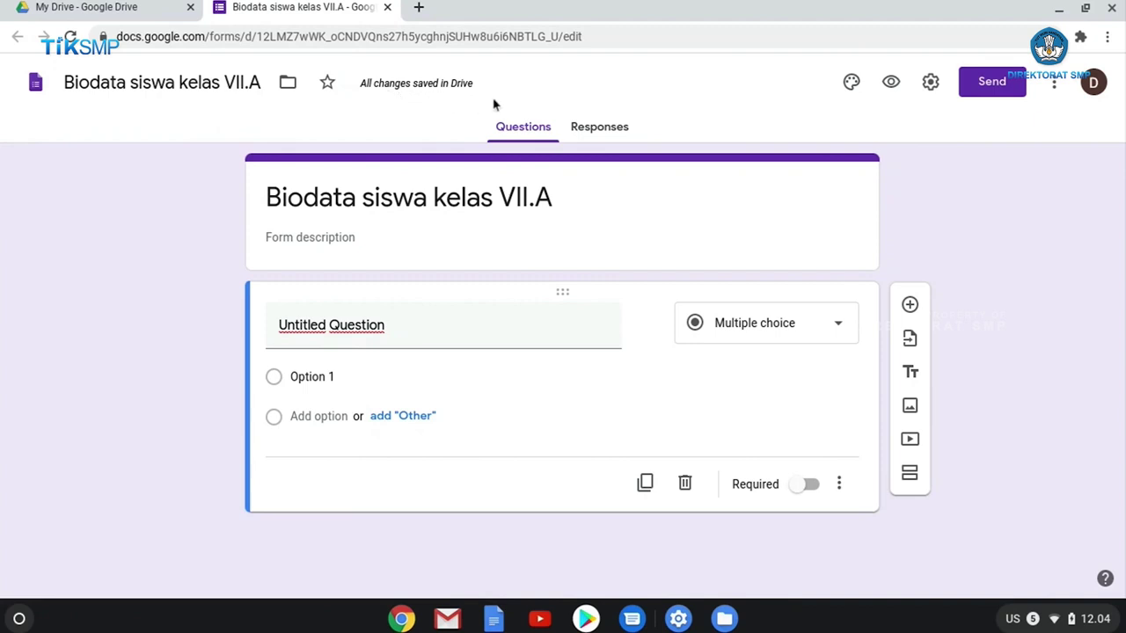
click(302, 237)
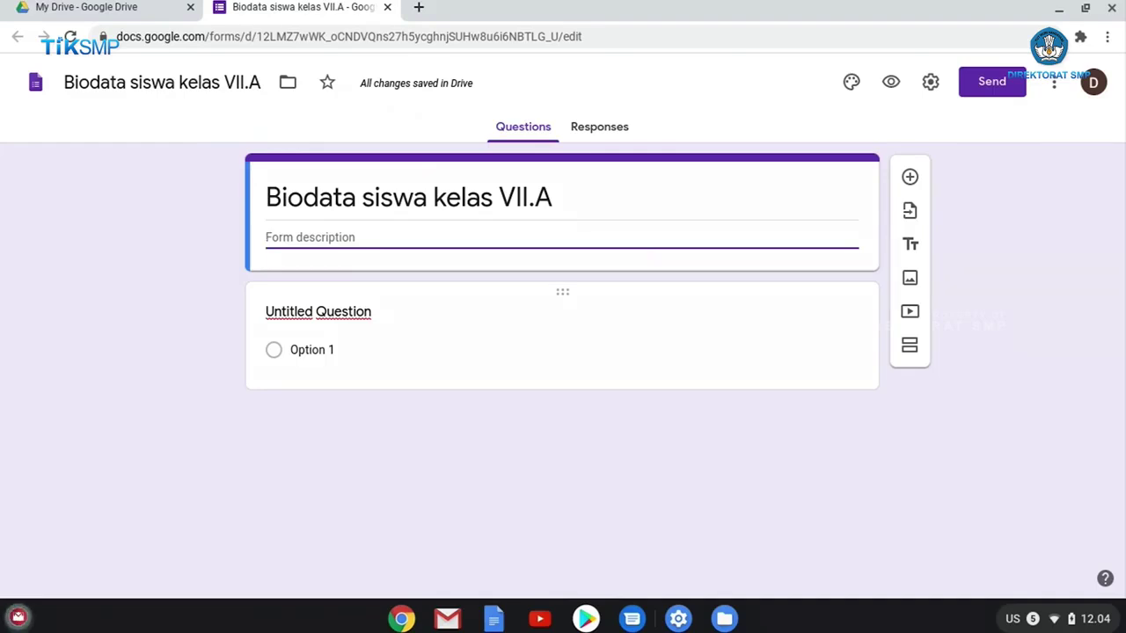
Enter 'Pendataan siswa baru di SMP RIANG GEMBIRA' as the form description.
text(Pe)
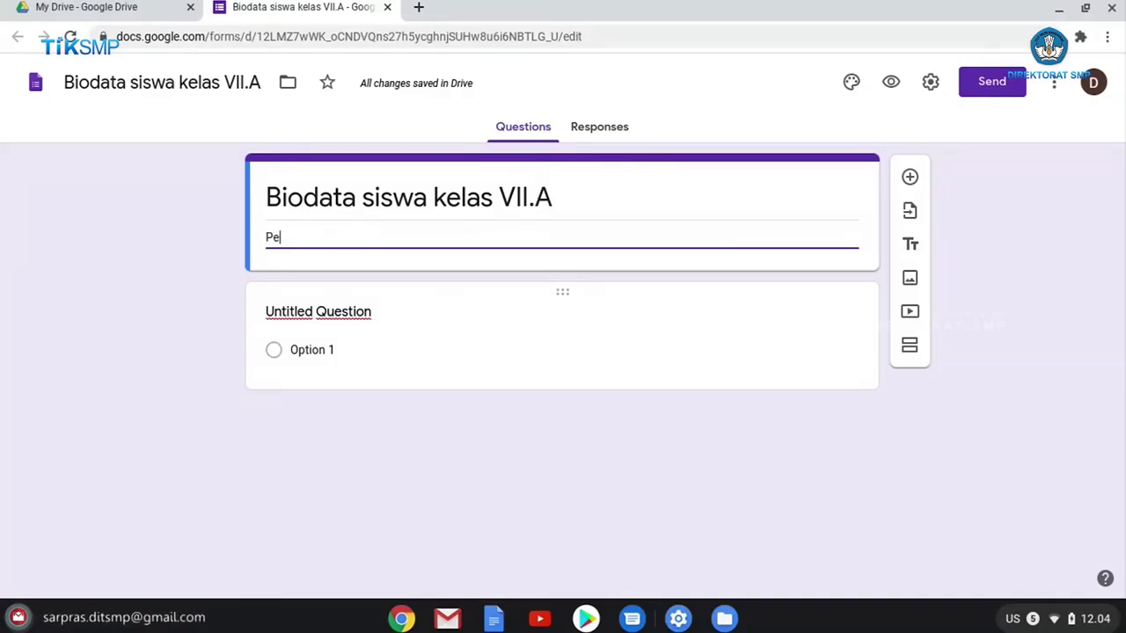
text(ndataan siswa baru di )
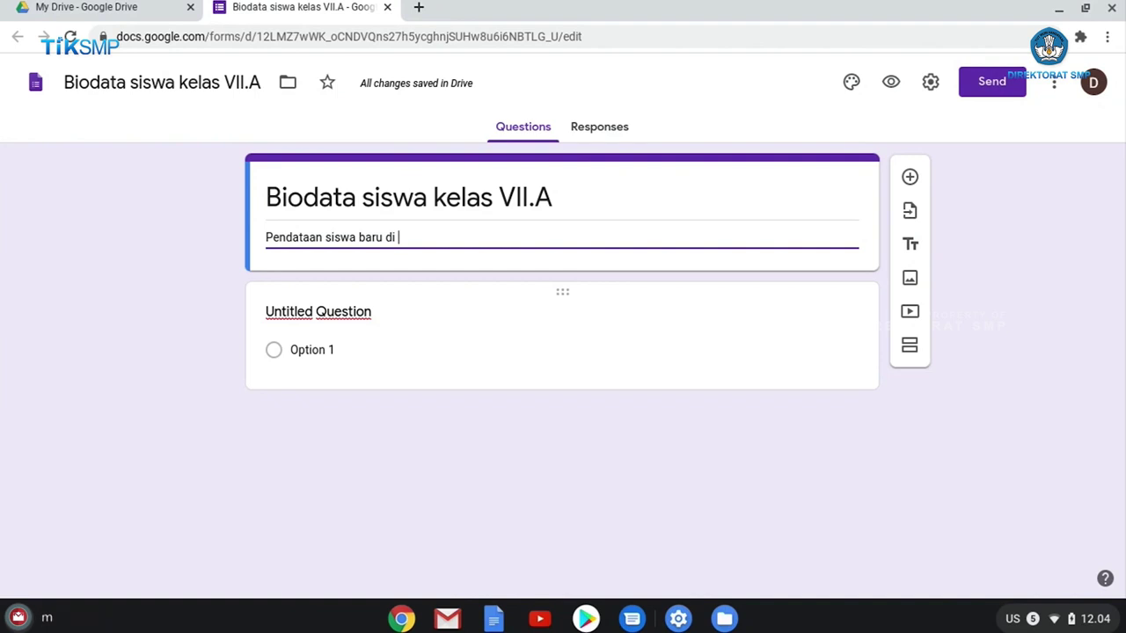
text(SMP RIANG G)
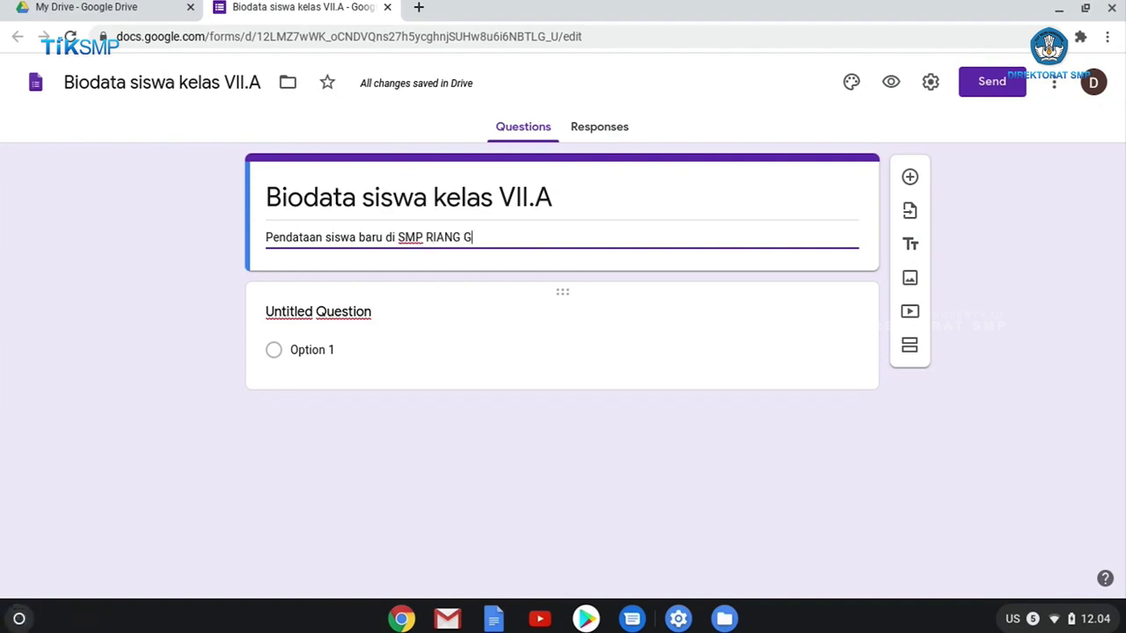
text(EMBIRA)
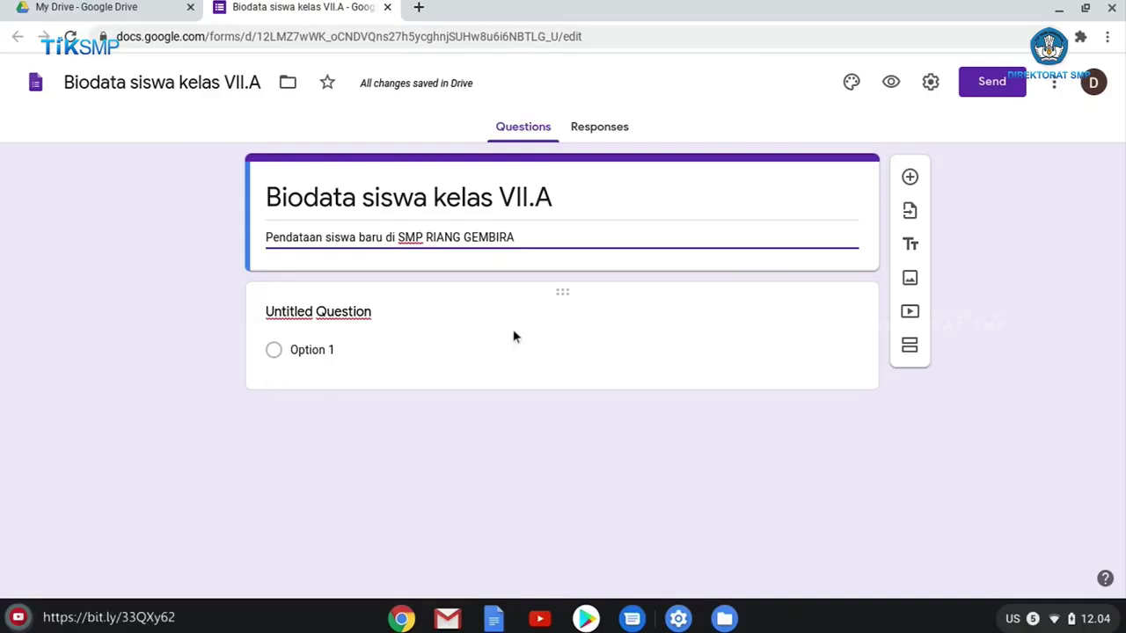
triple_click(565, 186)
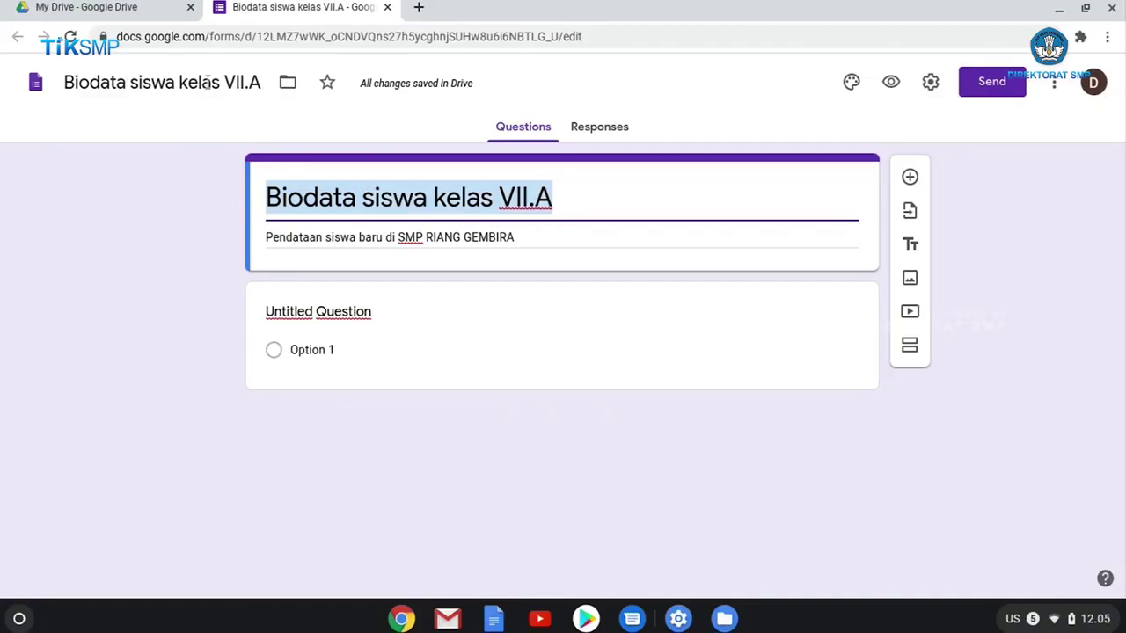
drag(224, 81, 260, 82)
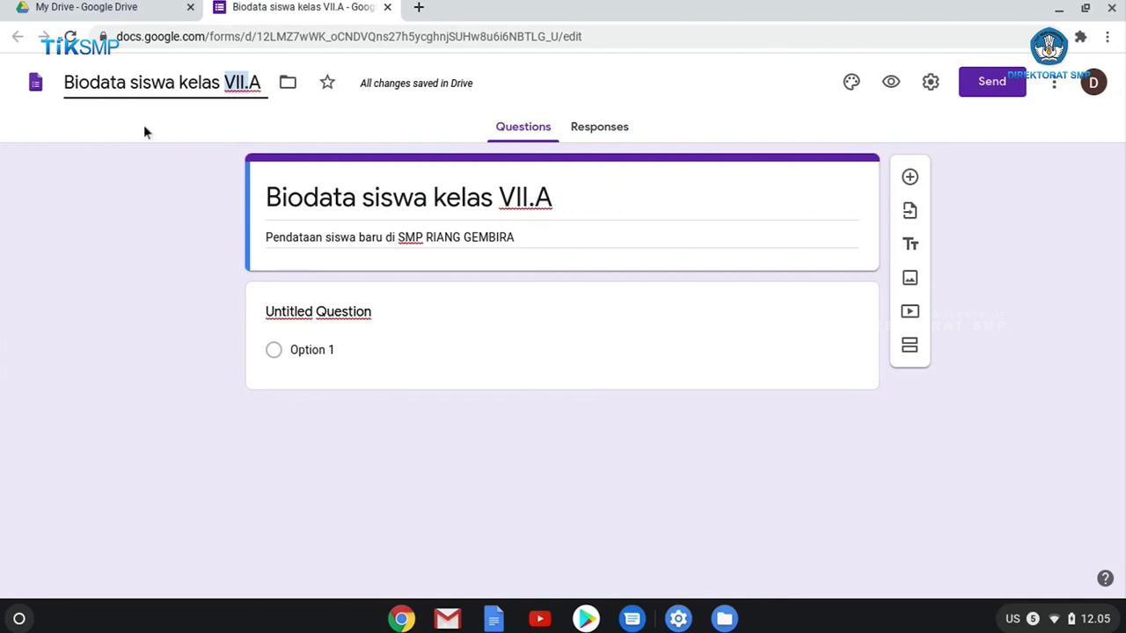
click(348, 314)
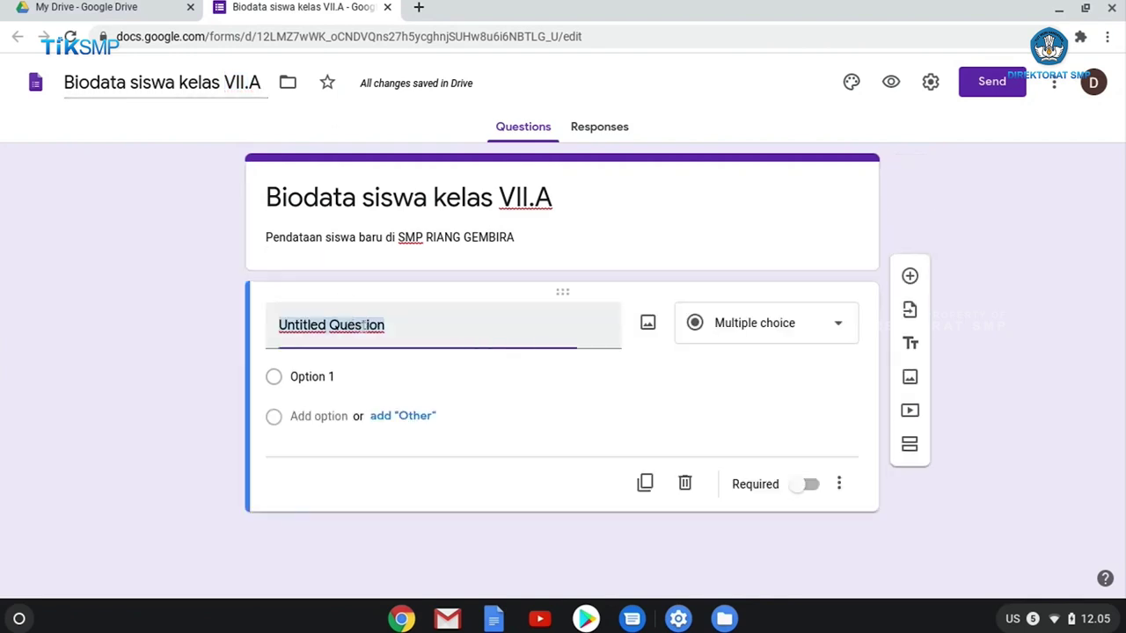
Make question one a required Short answer 'Masukan nama lengkap Anda', then add another question.
text(M)
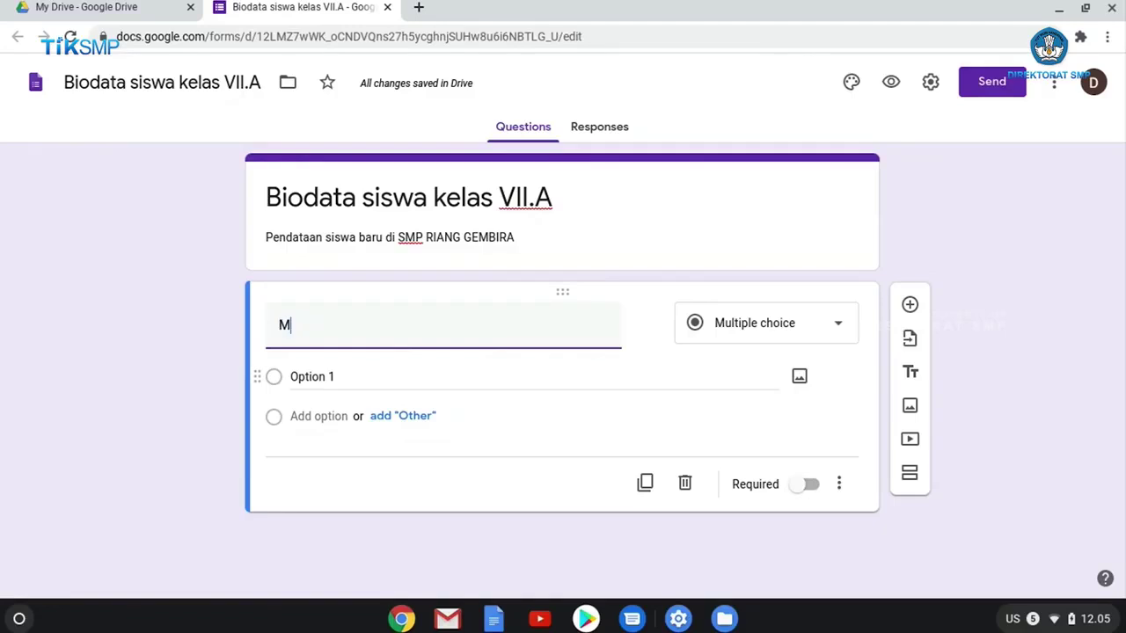
text(asukan)
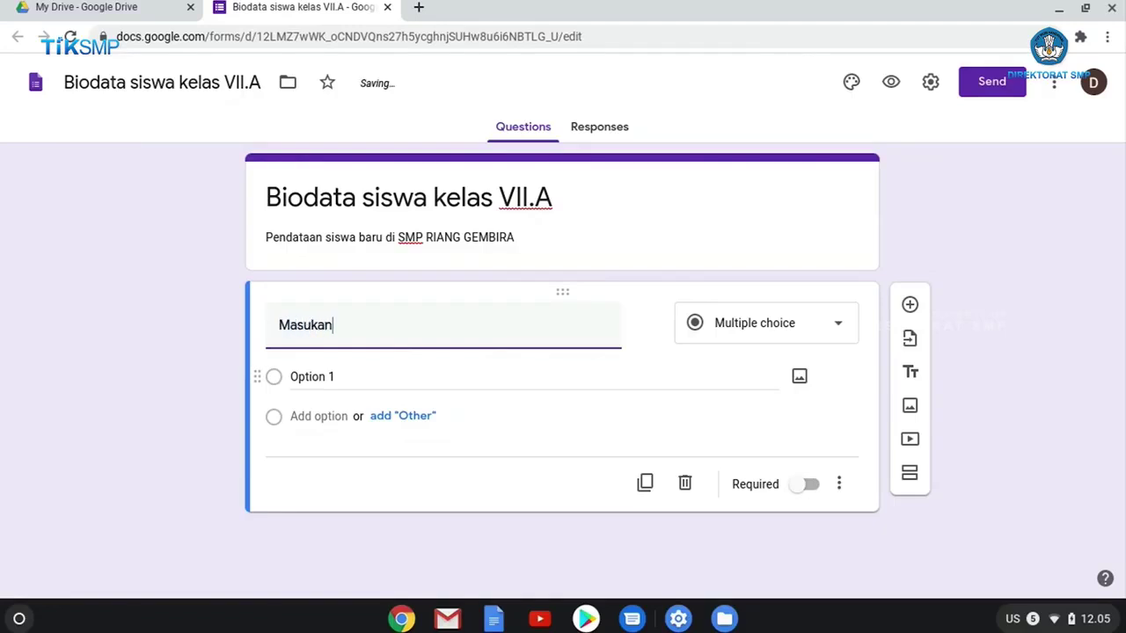
text( nama lengkap )
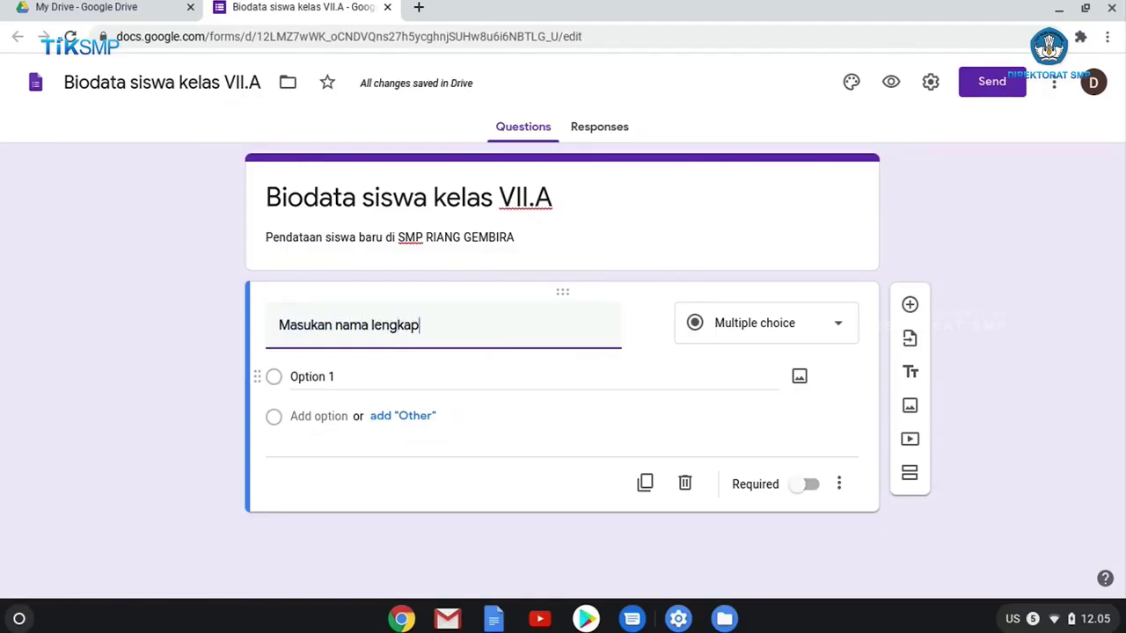
text(And)
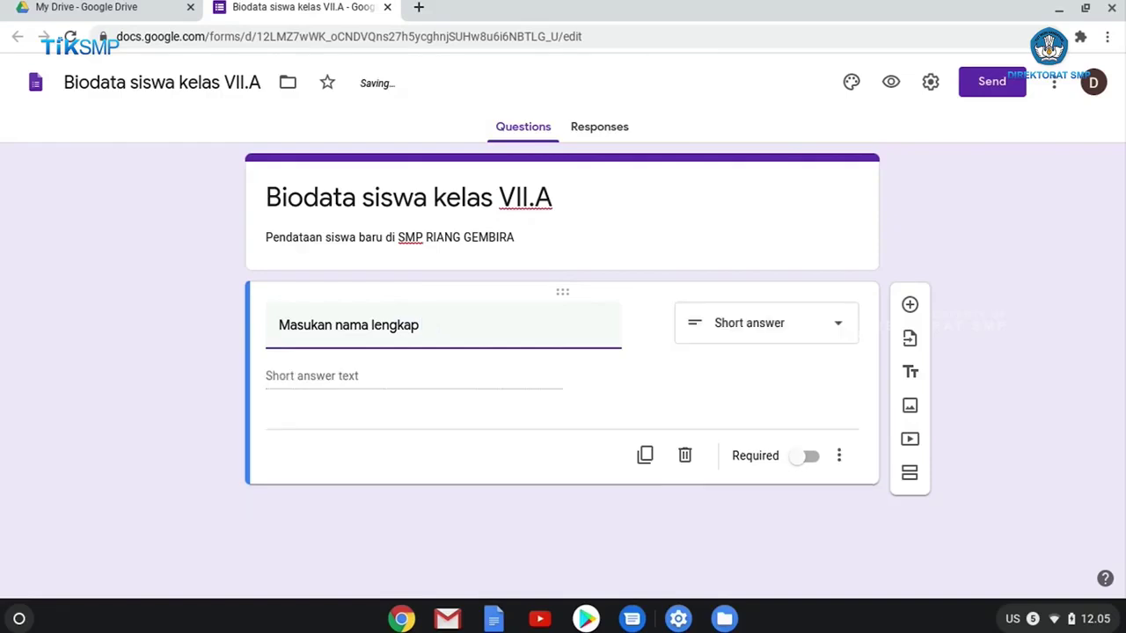
text(a)
click(841, 327)
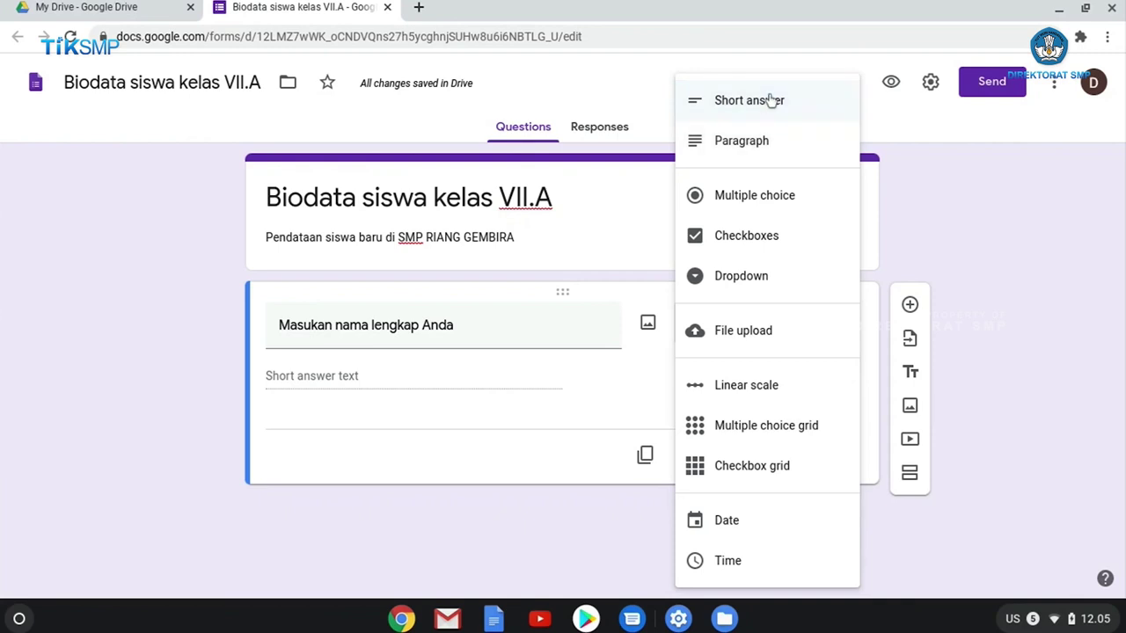
click(769, 113)
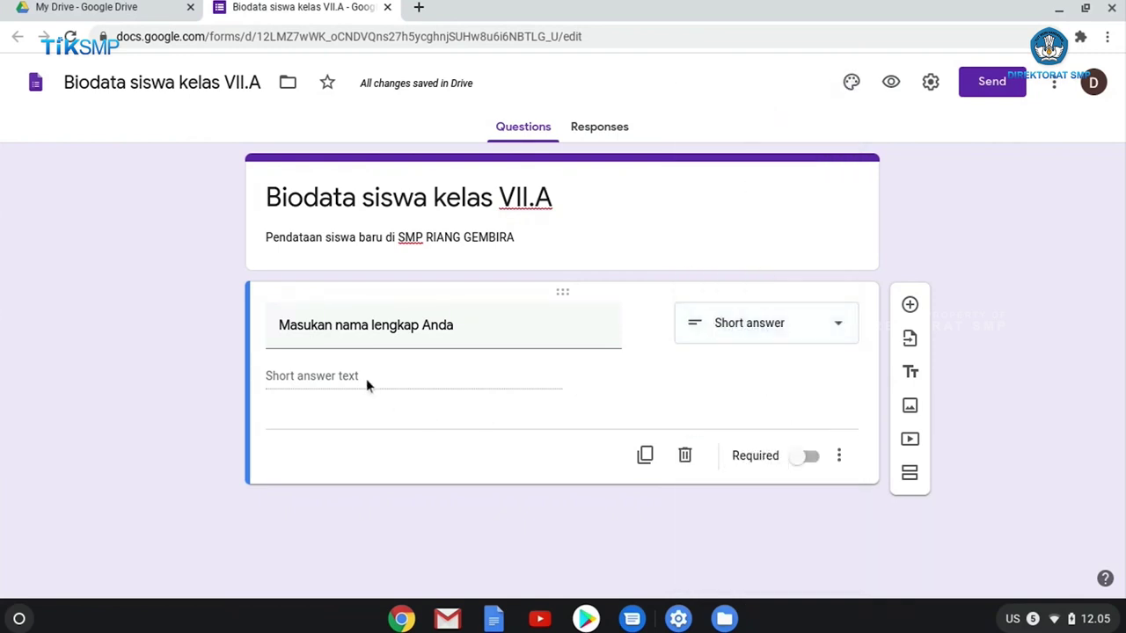
click(809, 459)
click(803, 457)
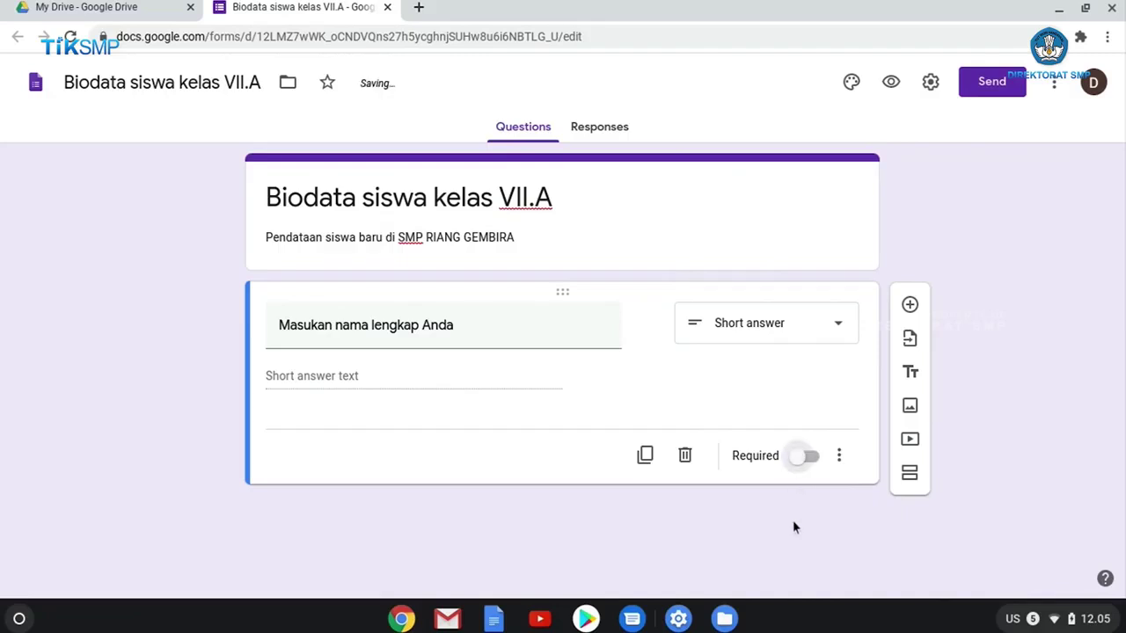
click(813, 462)
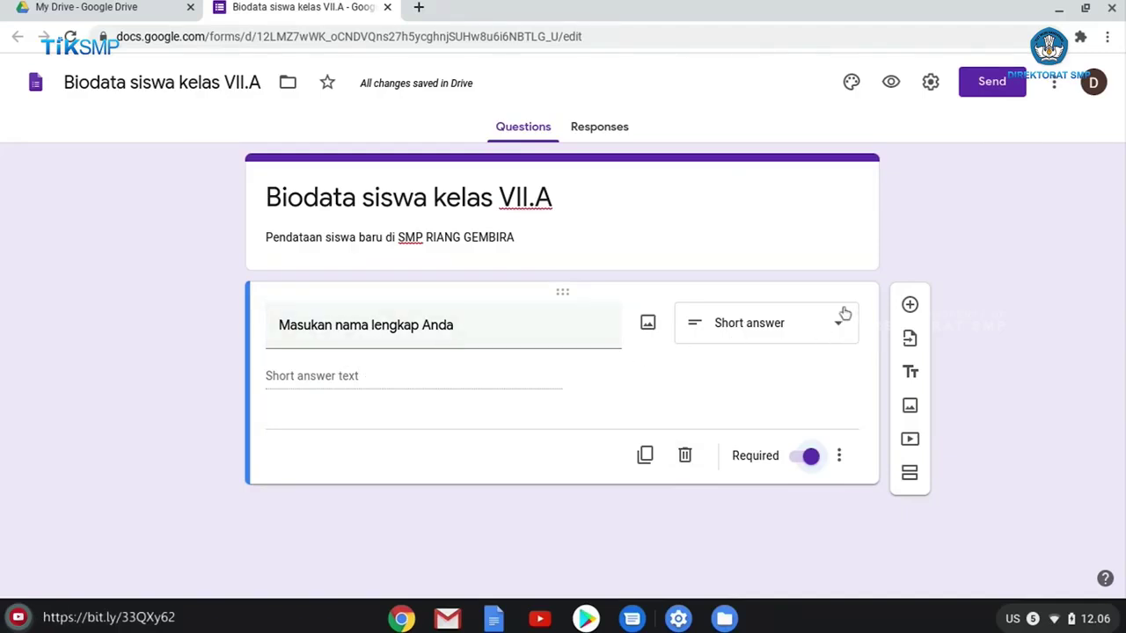
click(910, 305)
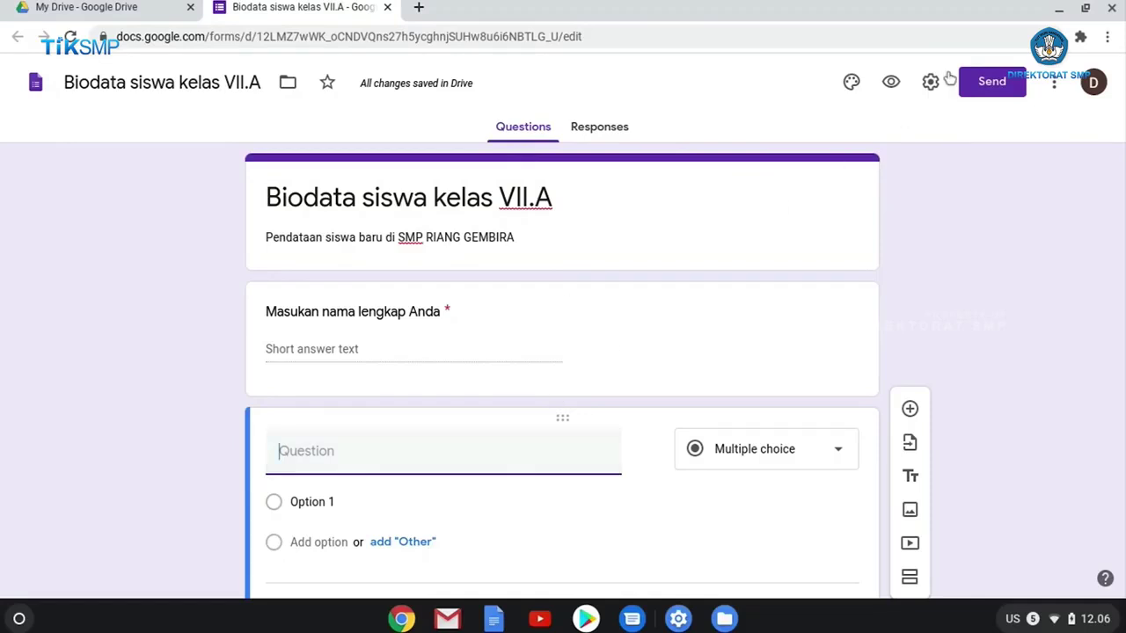
click(1080, 37)
Title the new question 'Jenis Kelamin' and keep it as Multiple choice.
click(915, 158)
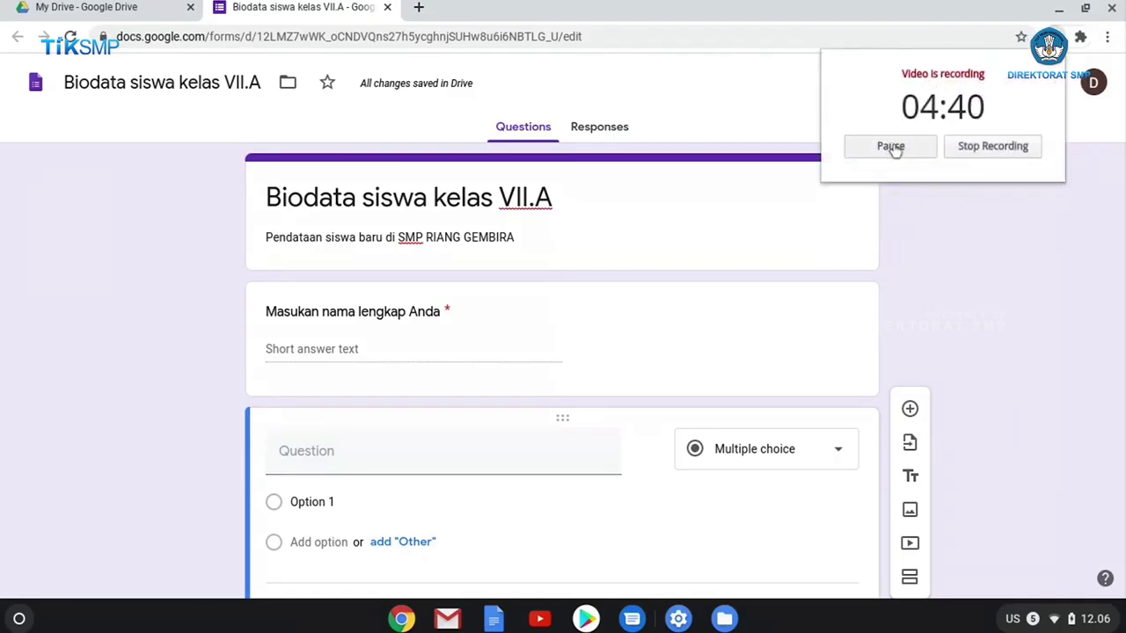
click(990, 267)
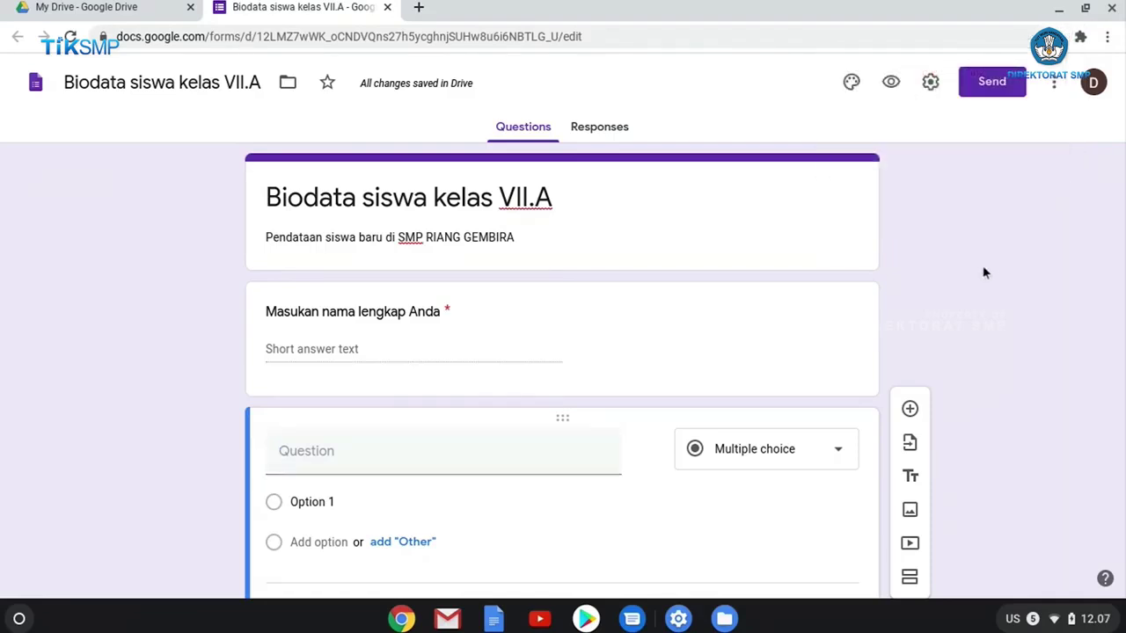
click(488, 452)
text(J)
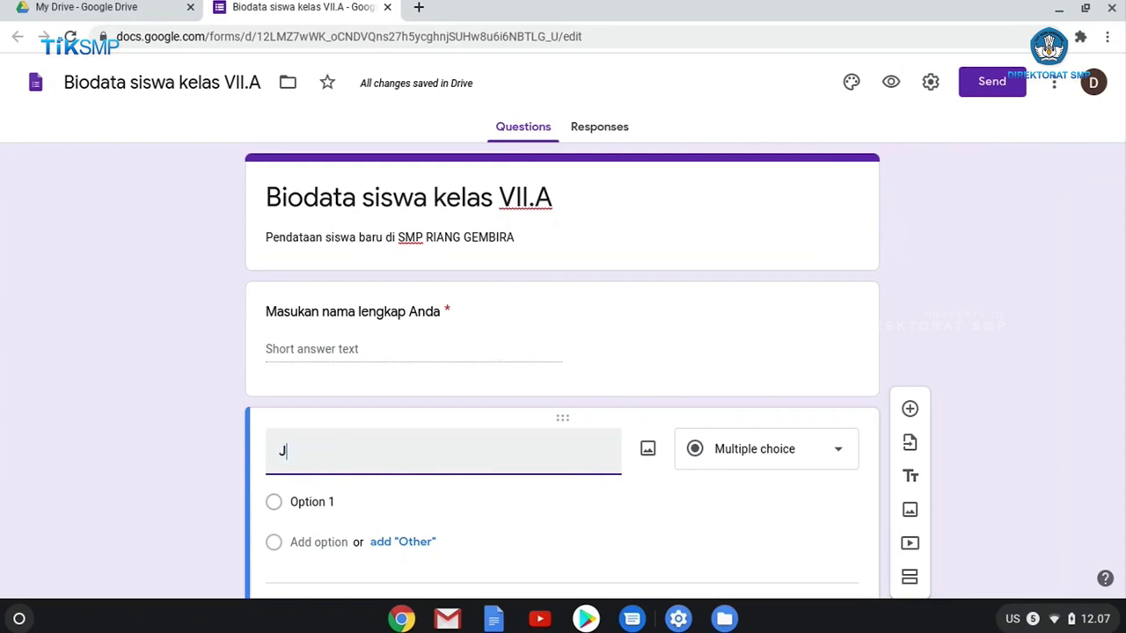
text(enis Kelamin)
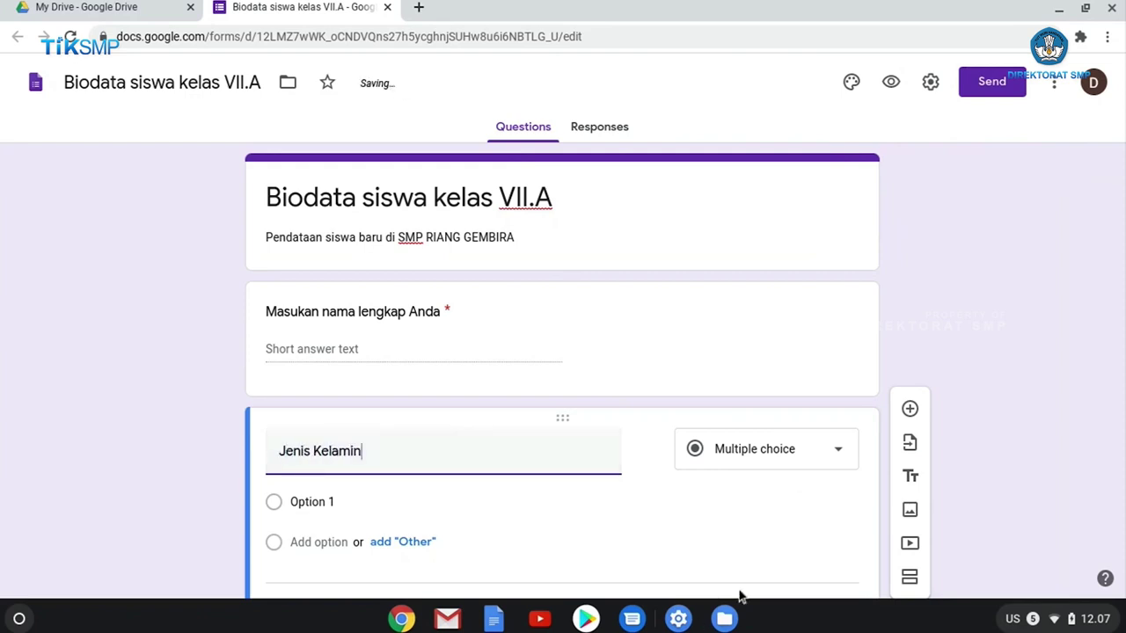
scroll(787, 480, down, 1)
scroll(711, 434, down, 1)
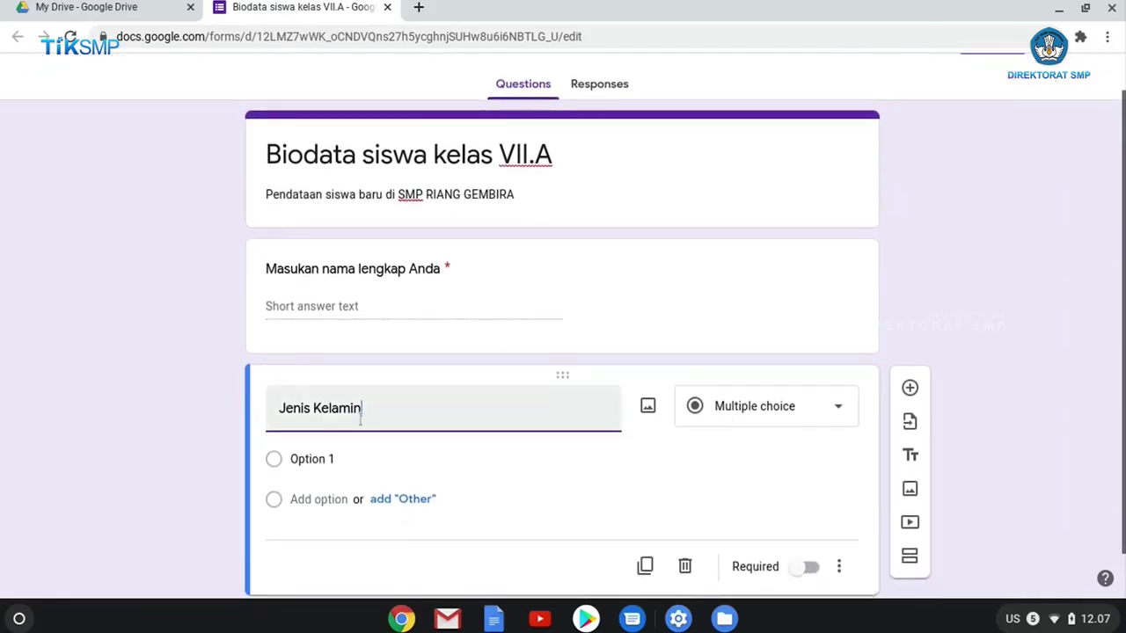
click(775, 414)
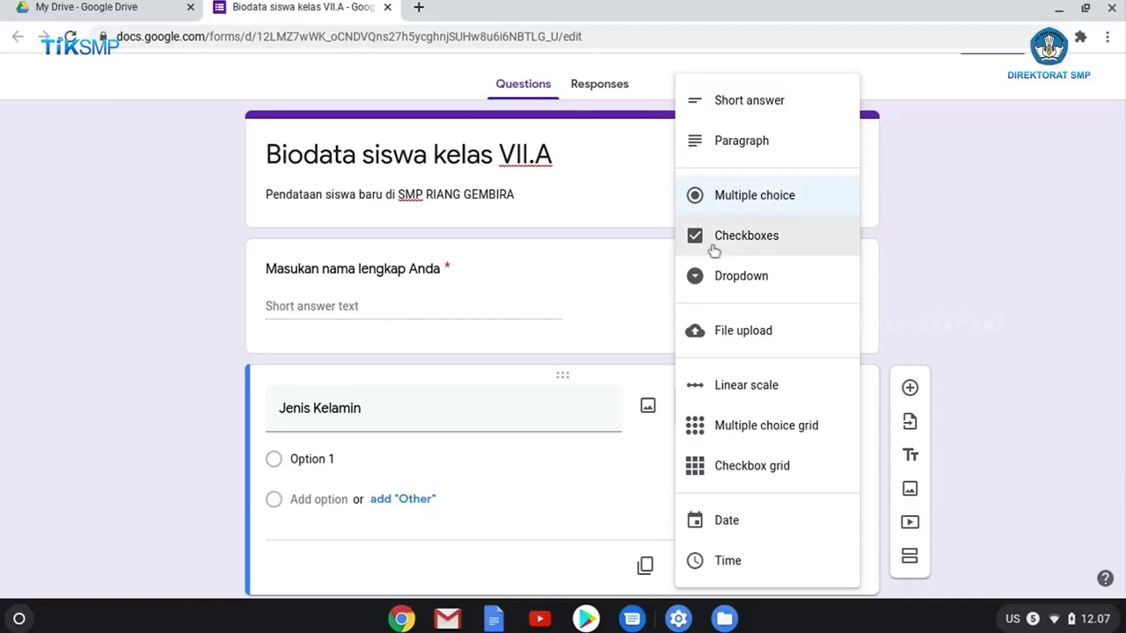
click(750, 197)
Give Jenis Kelamin the options Pria and Wanita, make it required, and add a question.
scroll(588, 472, down, 1)
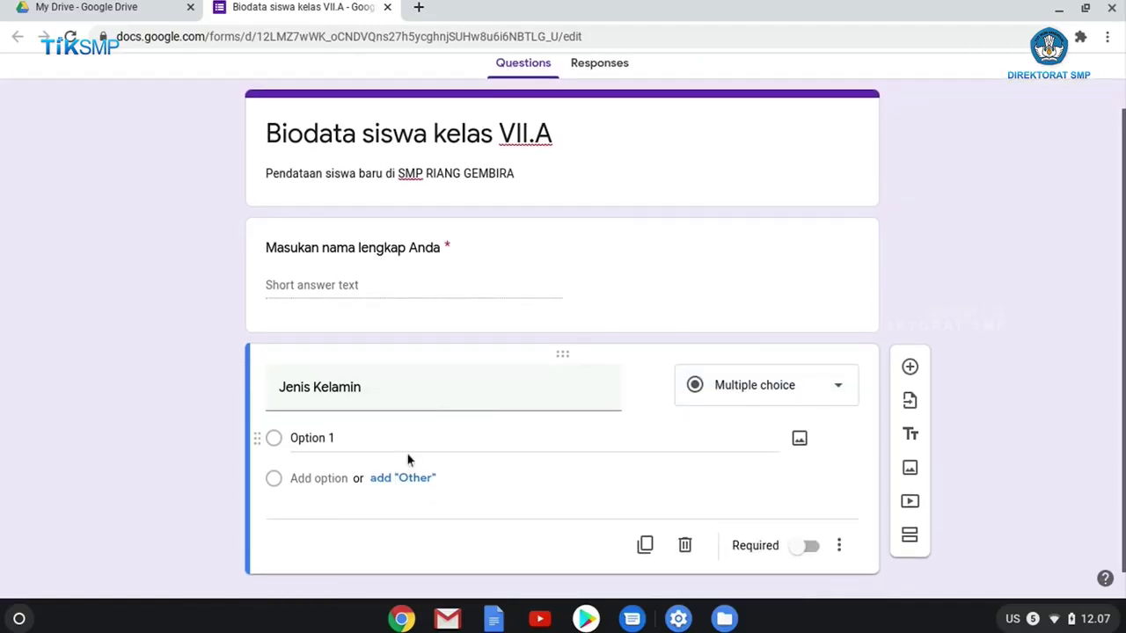
click(402, 438)
text(Pria)
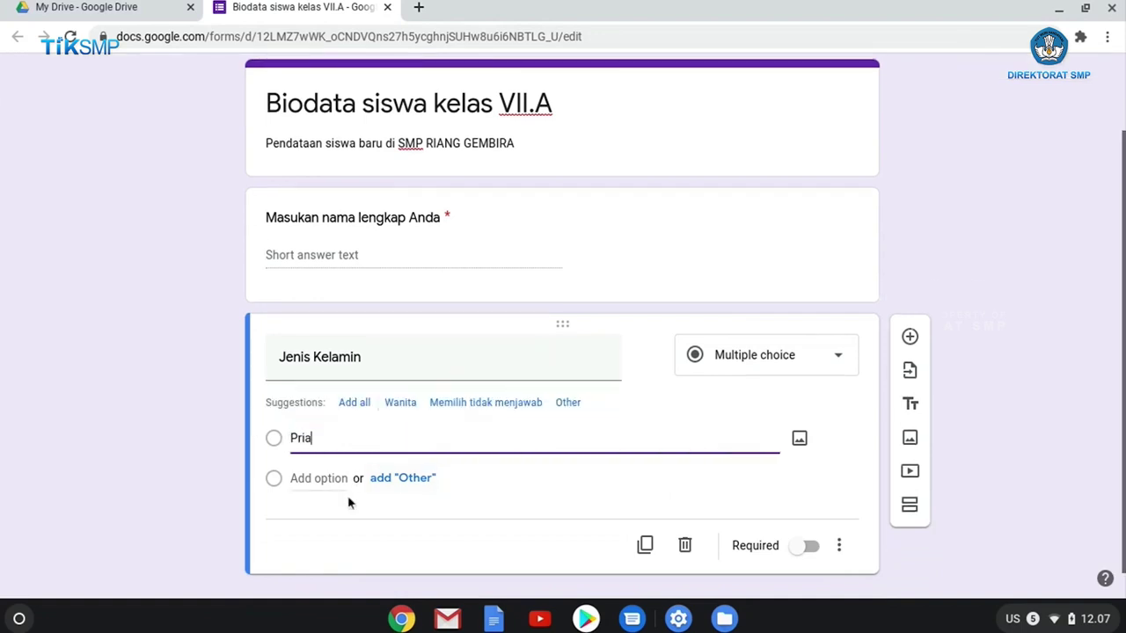
click(322, 478)
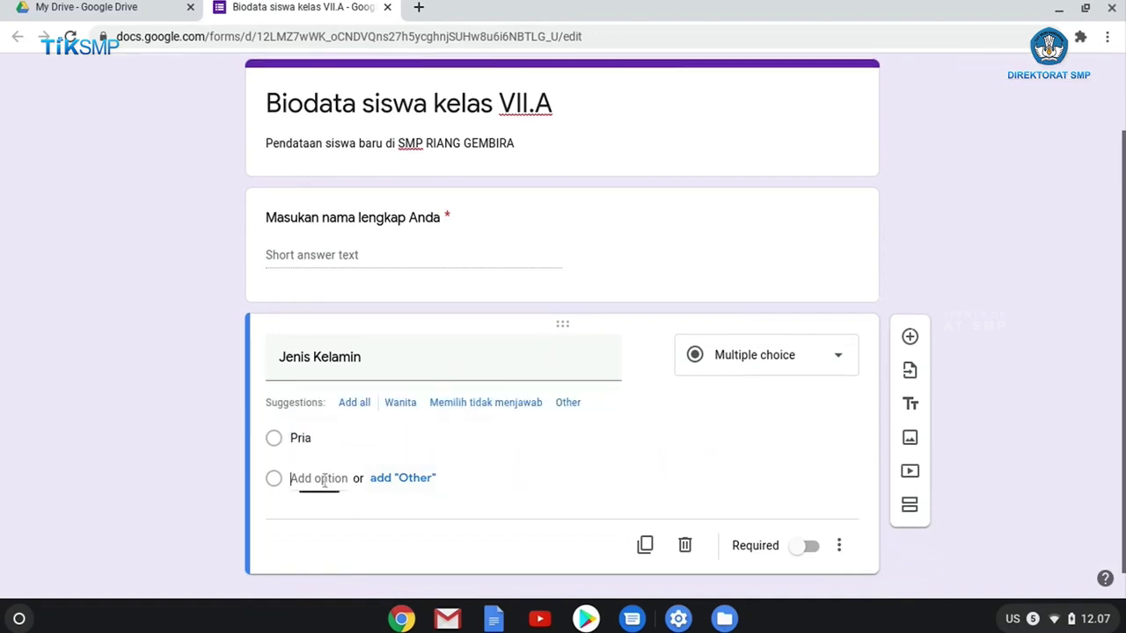
text(Wanita)
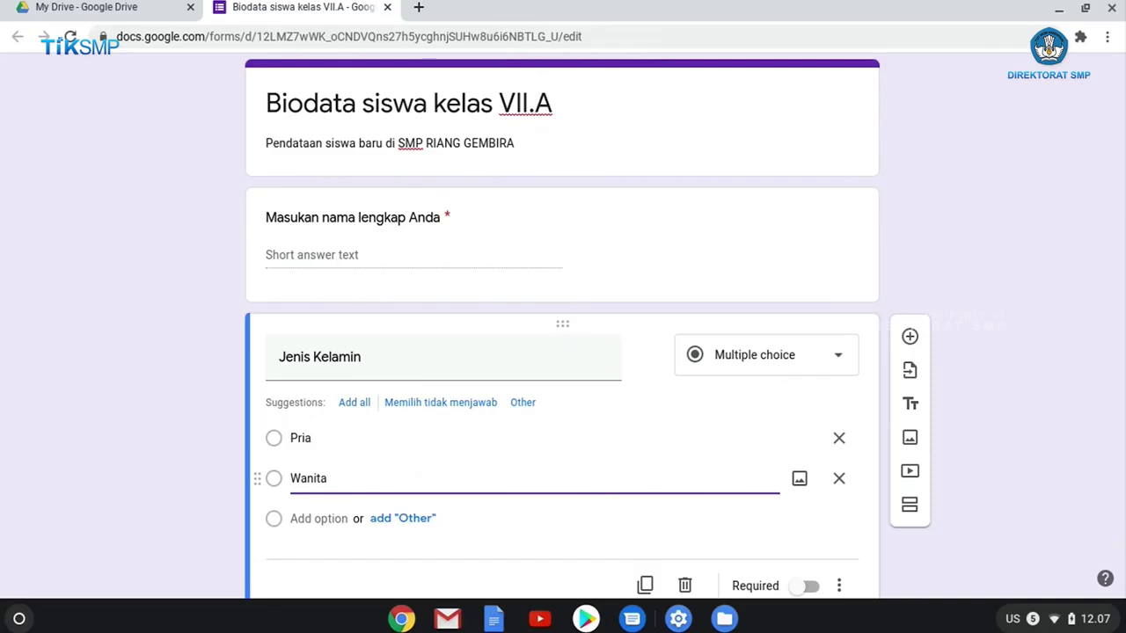
click(771, 320)
scroll(1046, 384, down, 1)
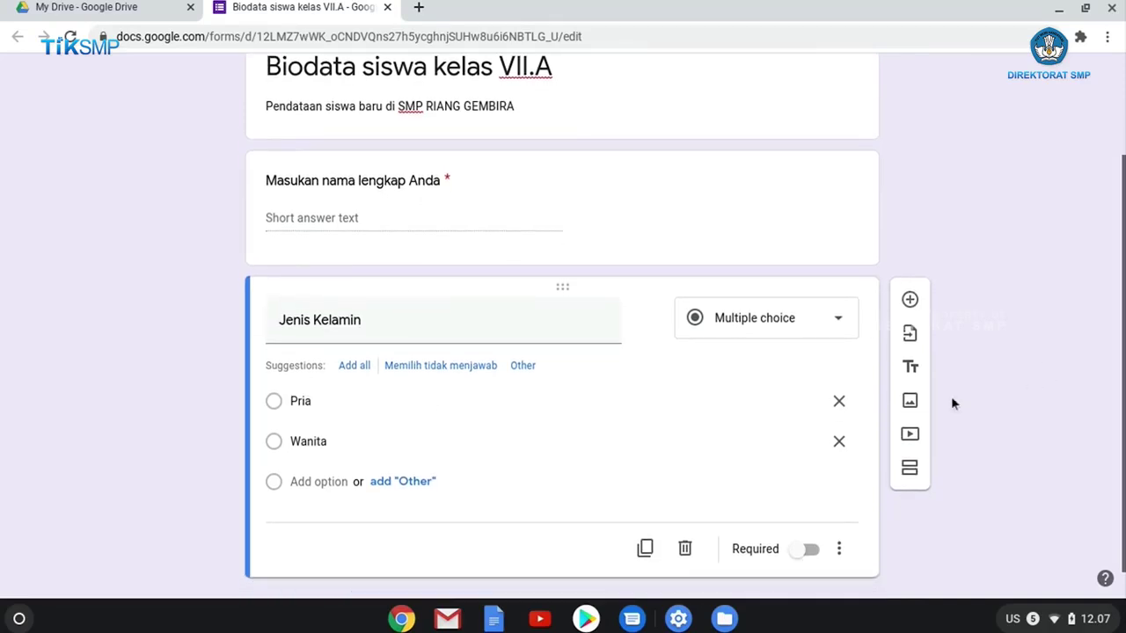
click(808, 559)
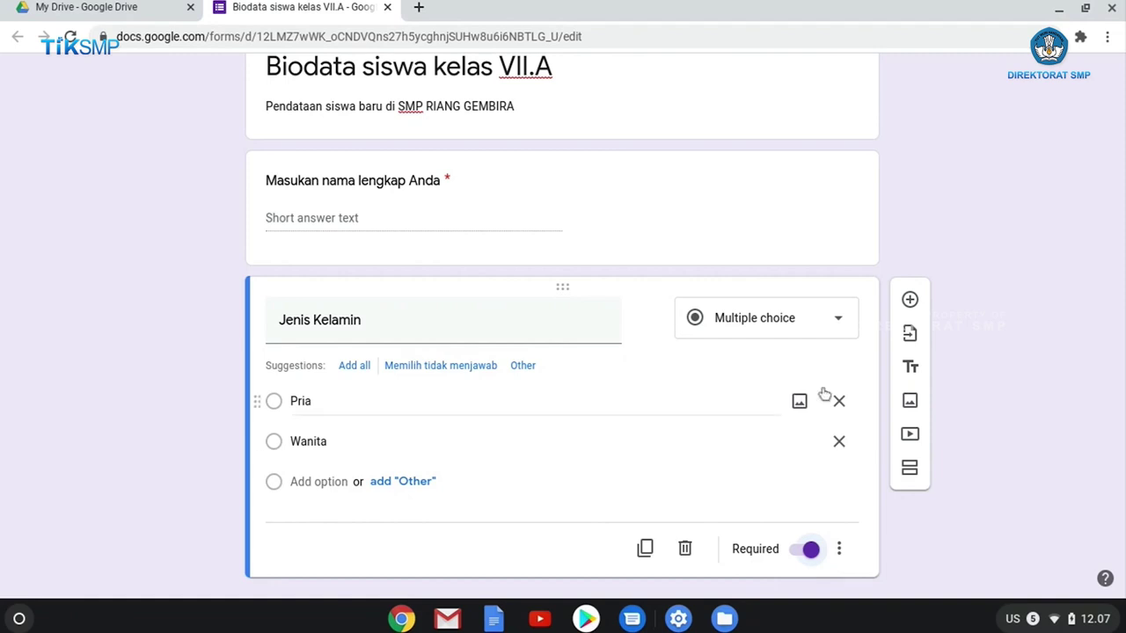
click(910, 300)
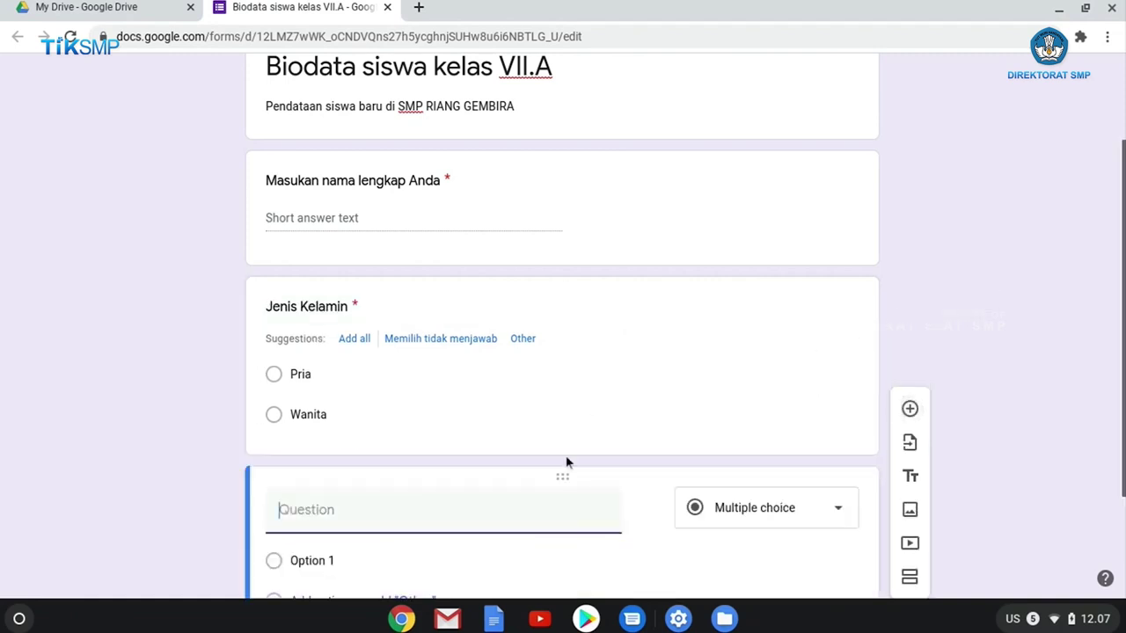
Title the third question 'Tempat lahir', set it to Short answer, and make it required.
text(T)
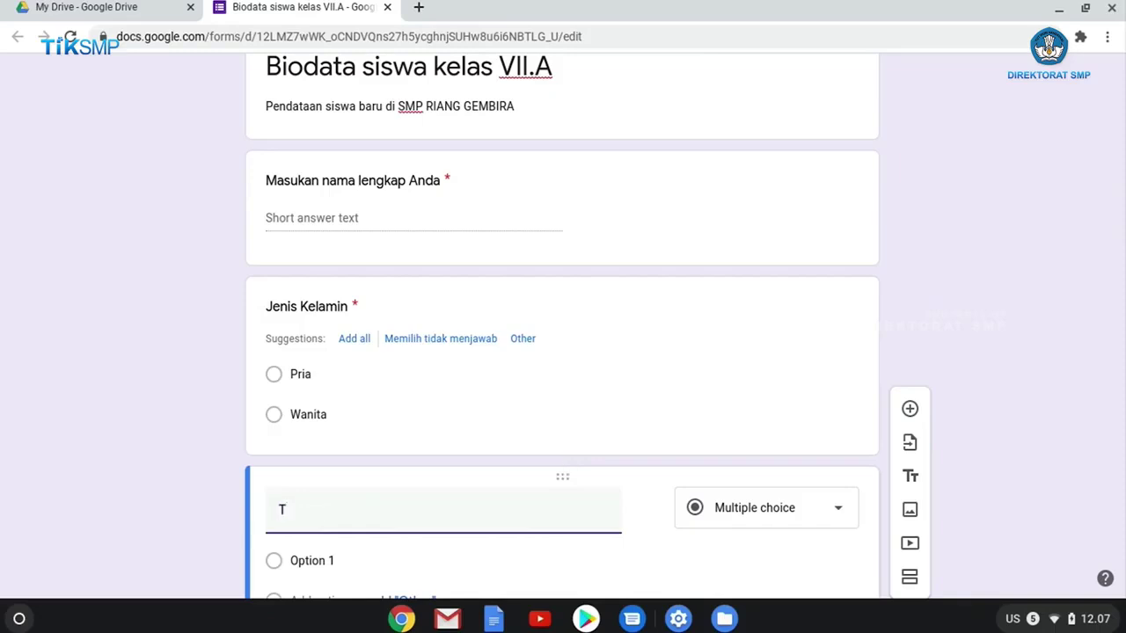
text(empat lahir)
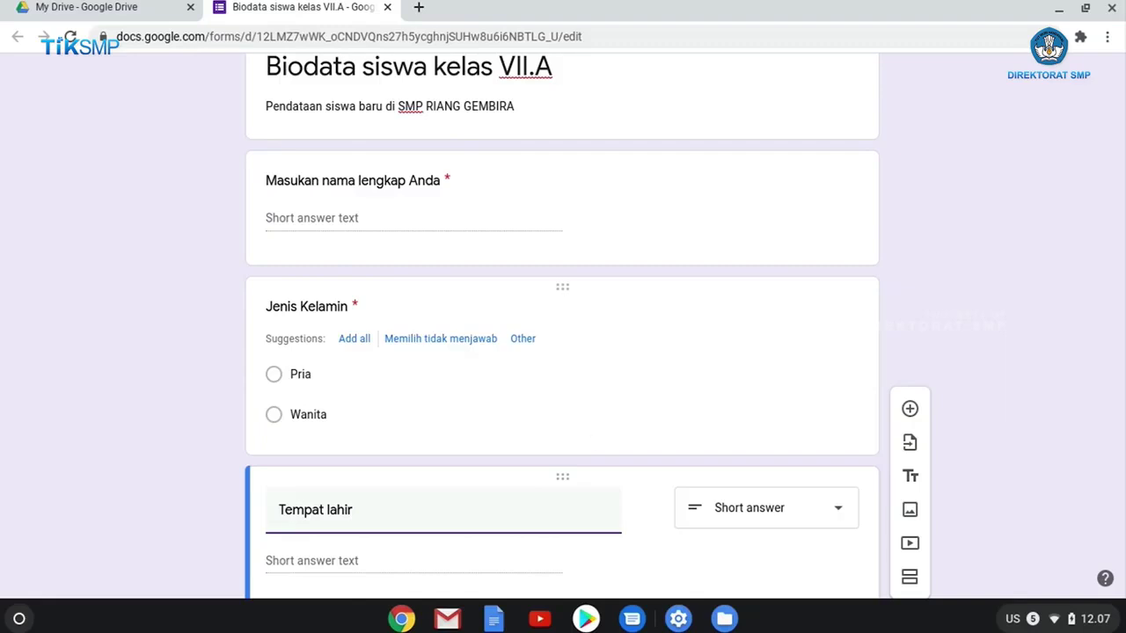
scroll(593, 438, down, 2)
click(848, 450)
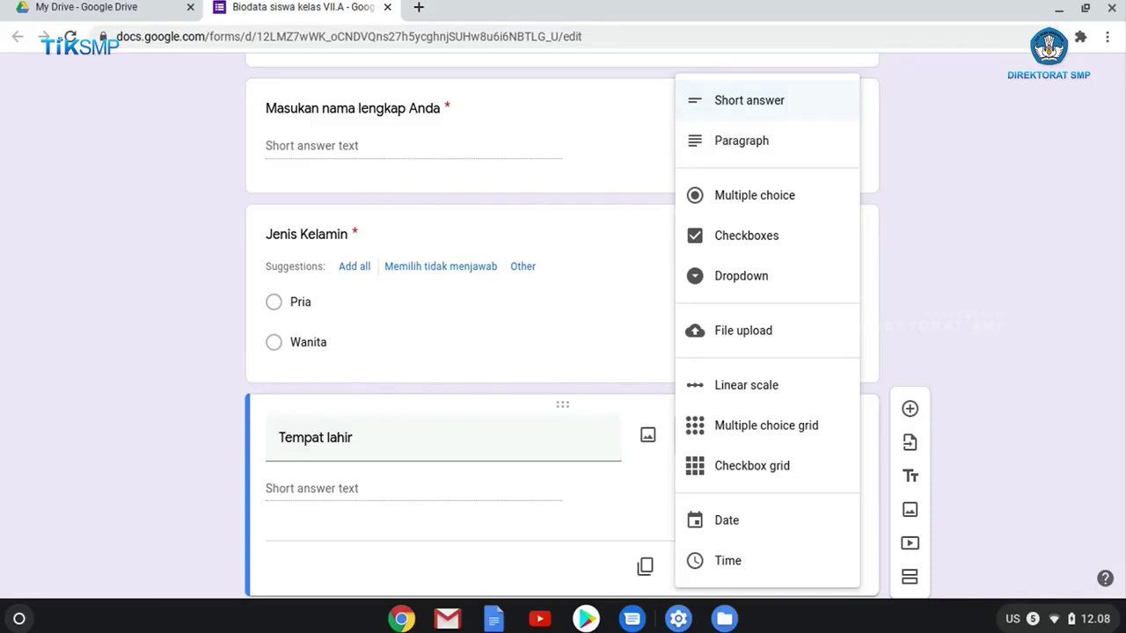
click(714, 102)
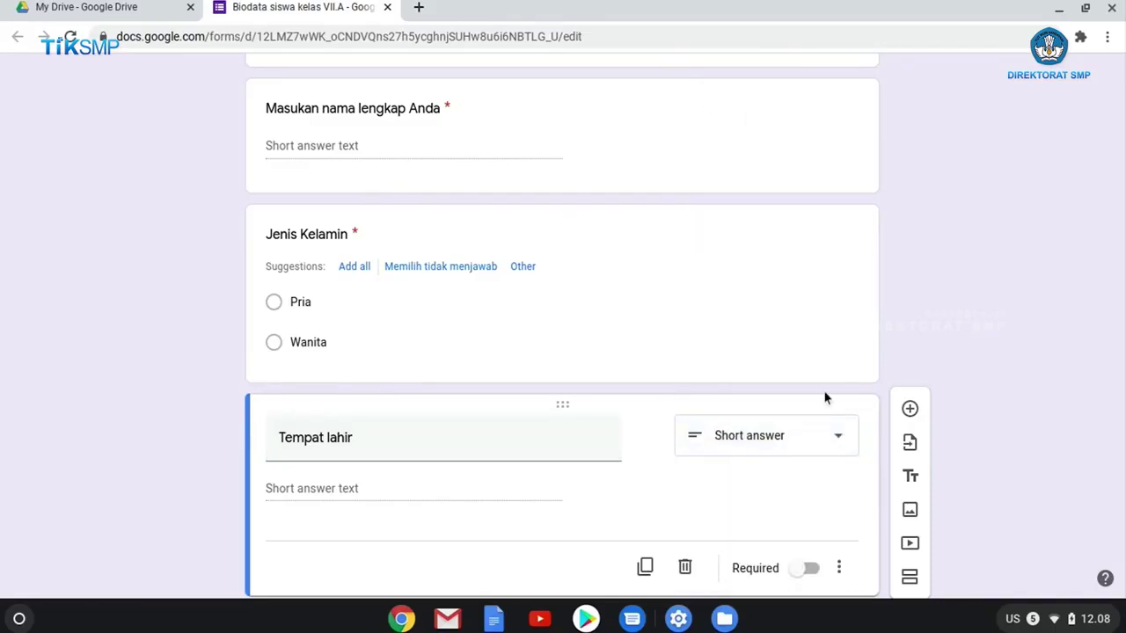
click(838, 517)
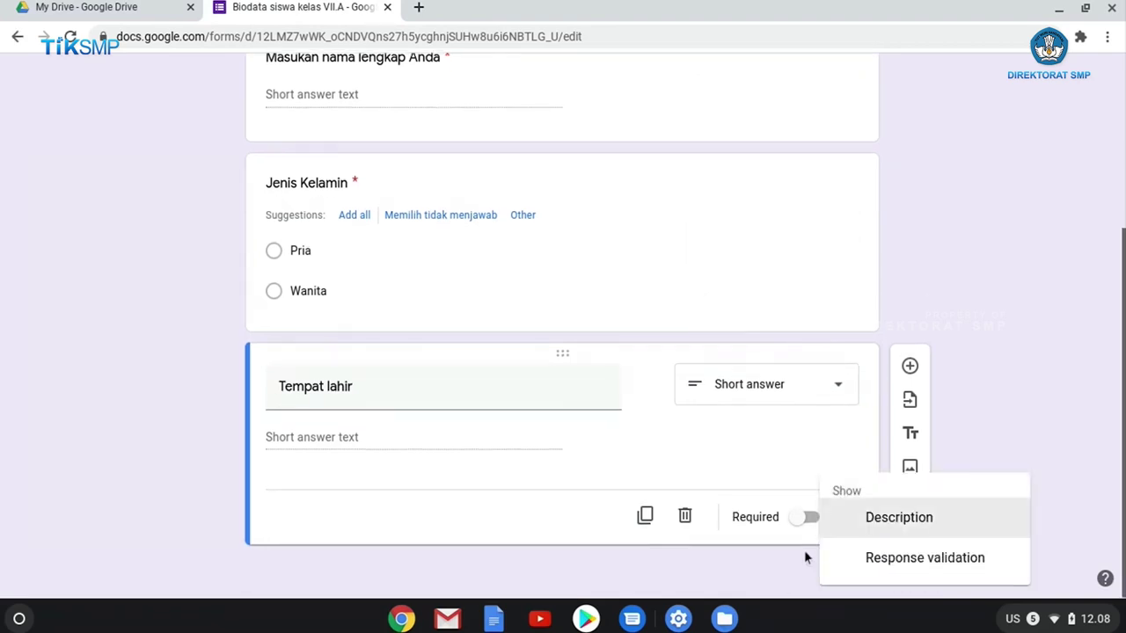
click(818, 528)
click(812, 521)
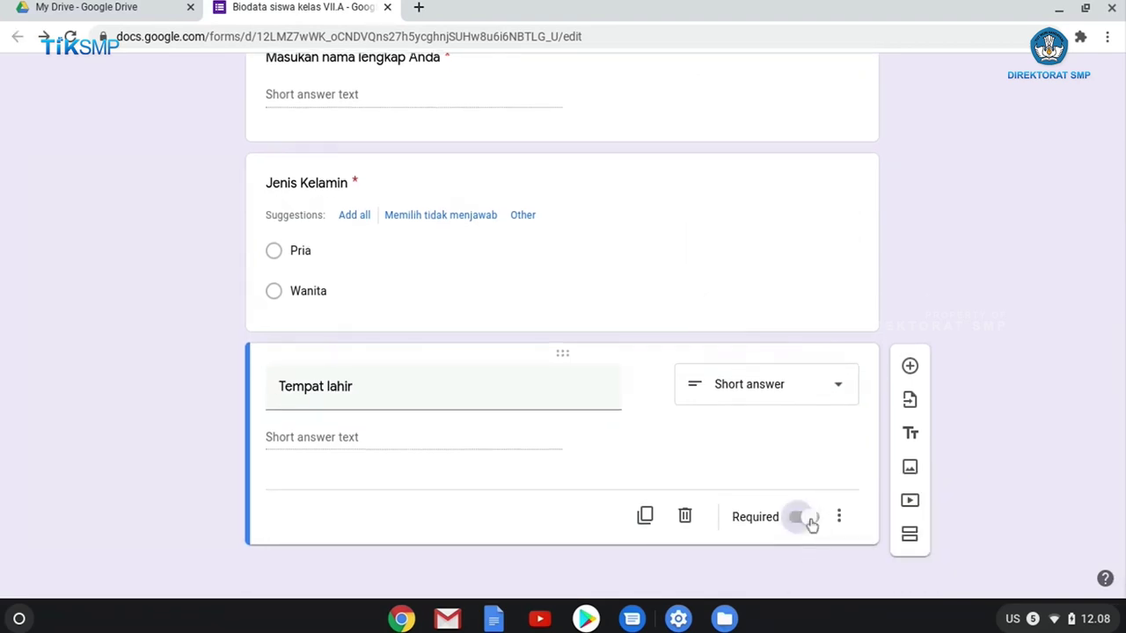
Add a required Date question titled 'Tanggal Lahir' below Tempat lahir.
click(910, 367)
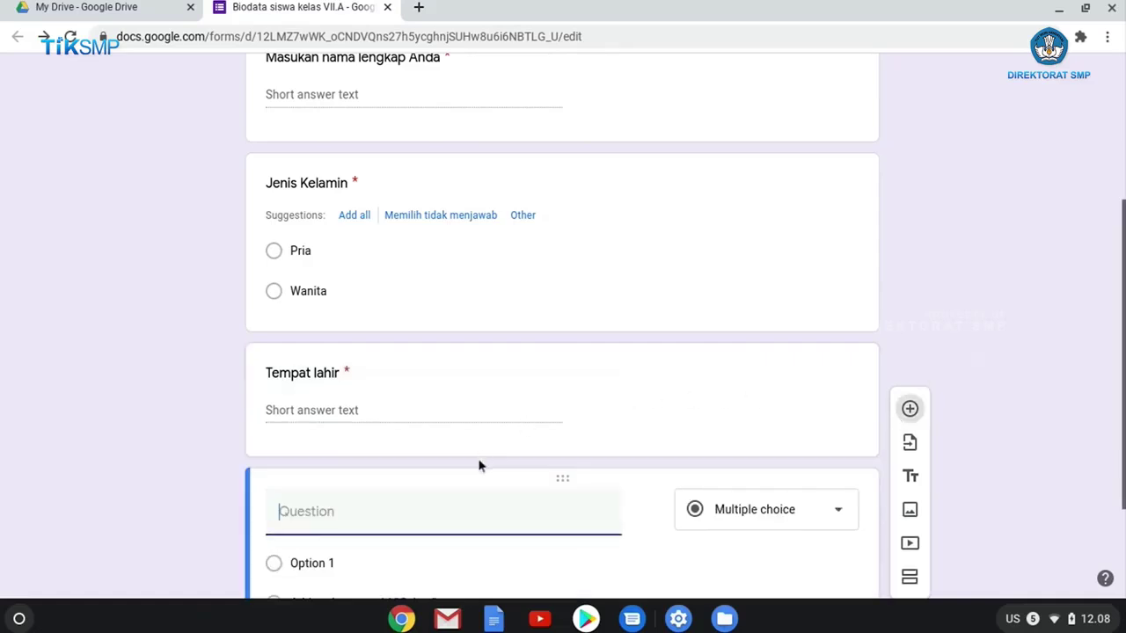
text(Tanggal Lhair)
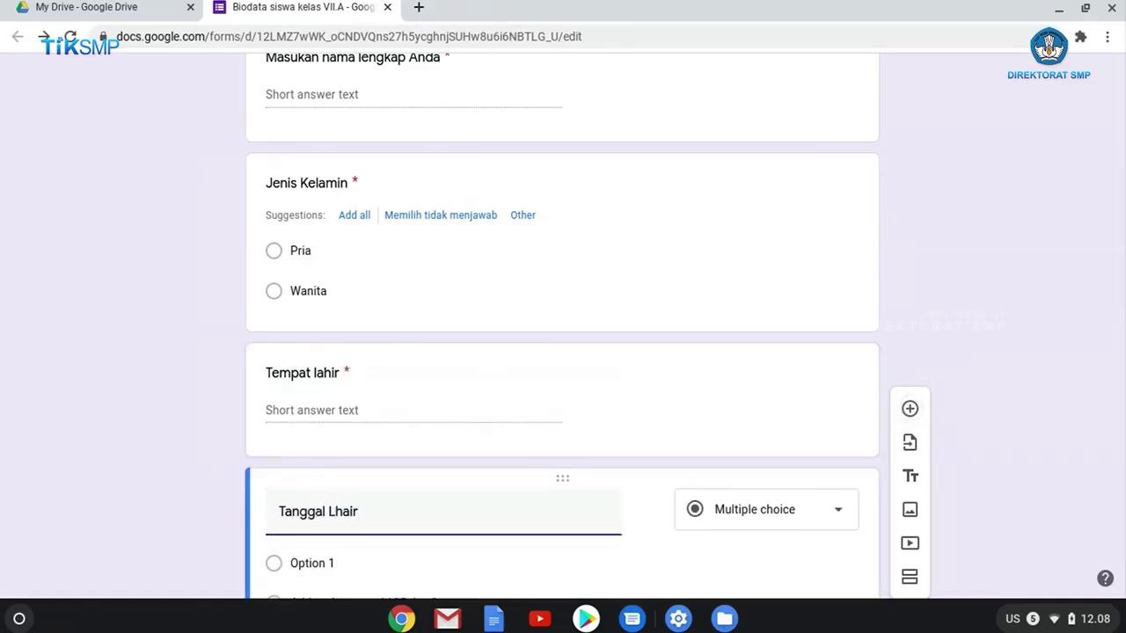
key(BackSpace)
key(BackSpace)
key(BackSpace)
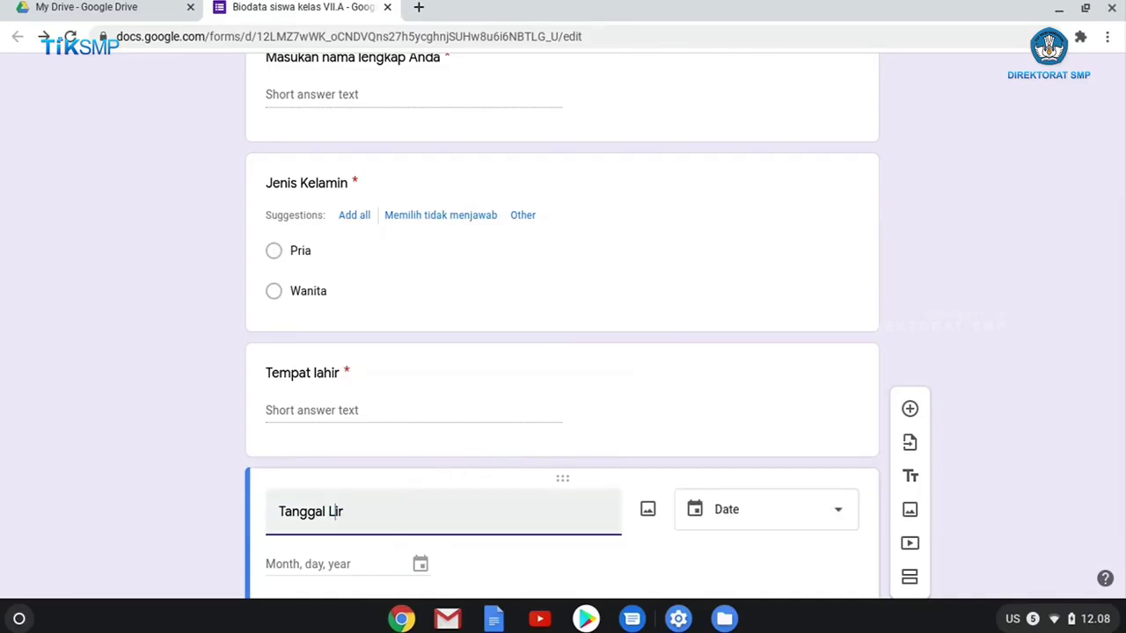
text(ahi)
scroll(414, 480, down, 2)
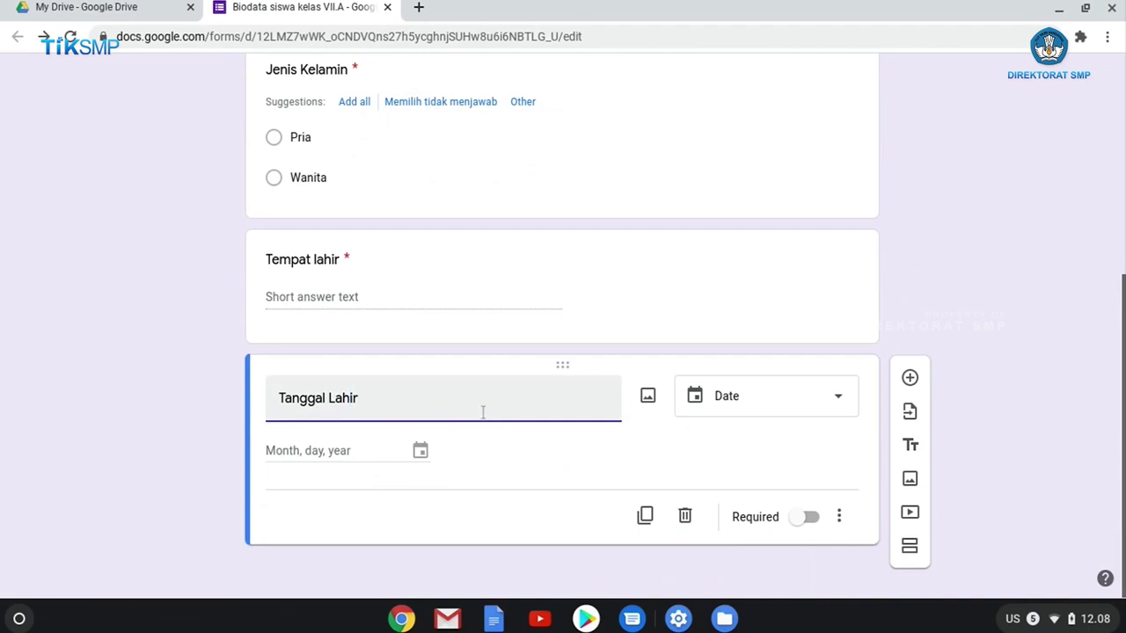
click(729, 411)
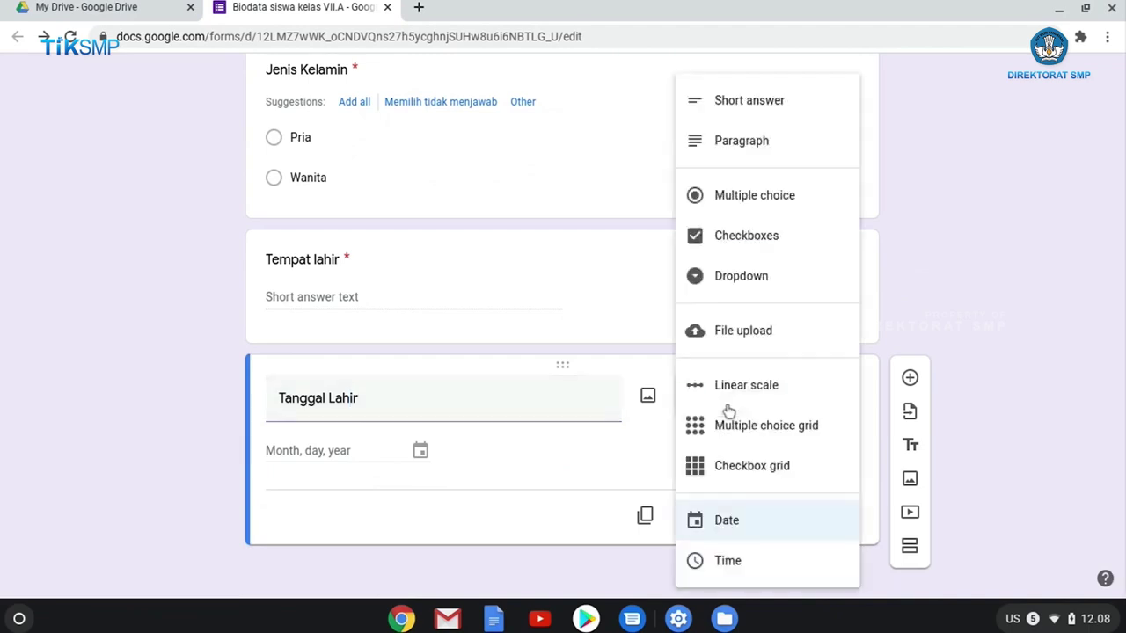
click(754, 528)
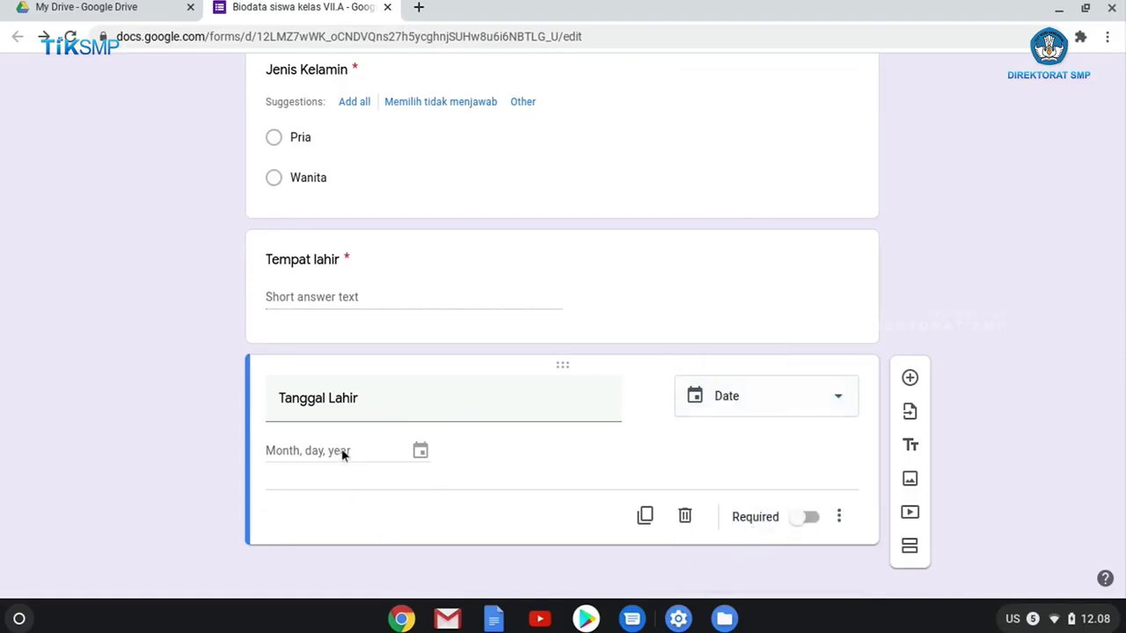
click(807, 519)
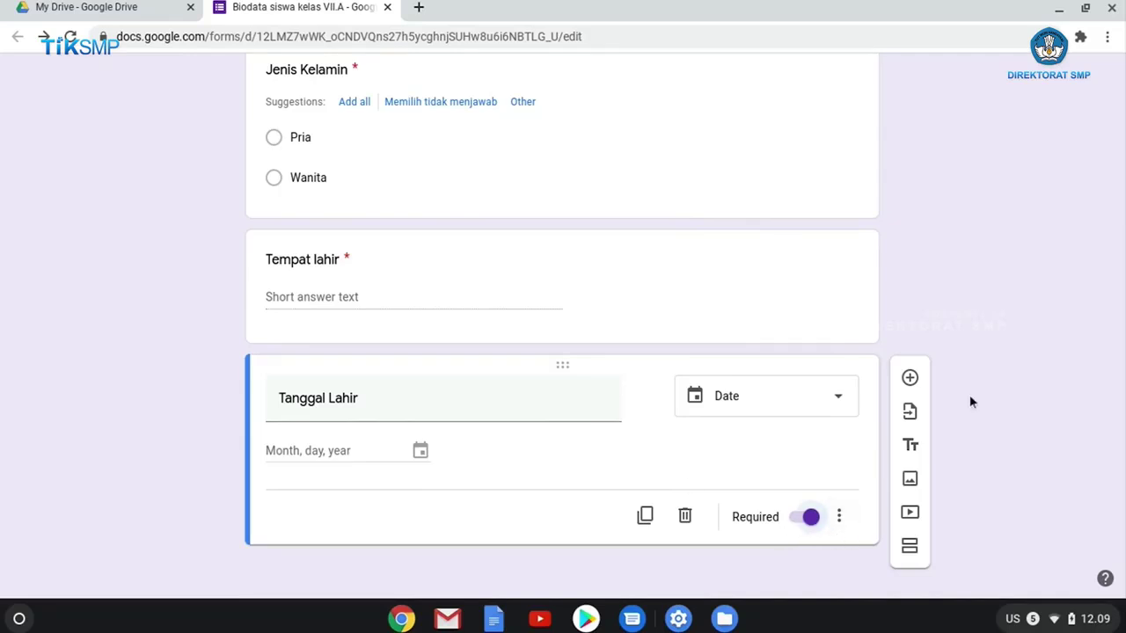
Add a new question titled 'Agama' and change it to a Dropdown.
click(910, 381)
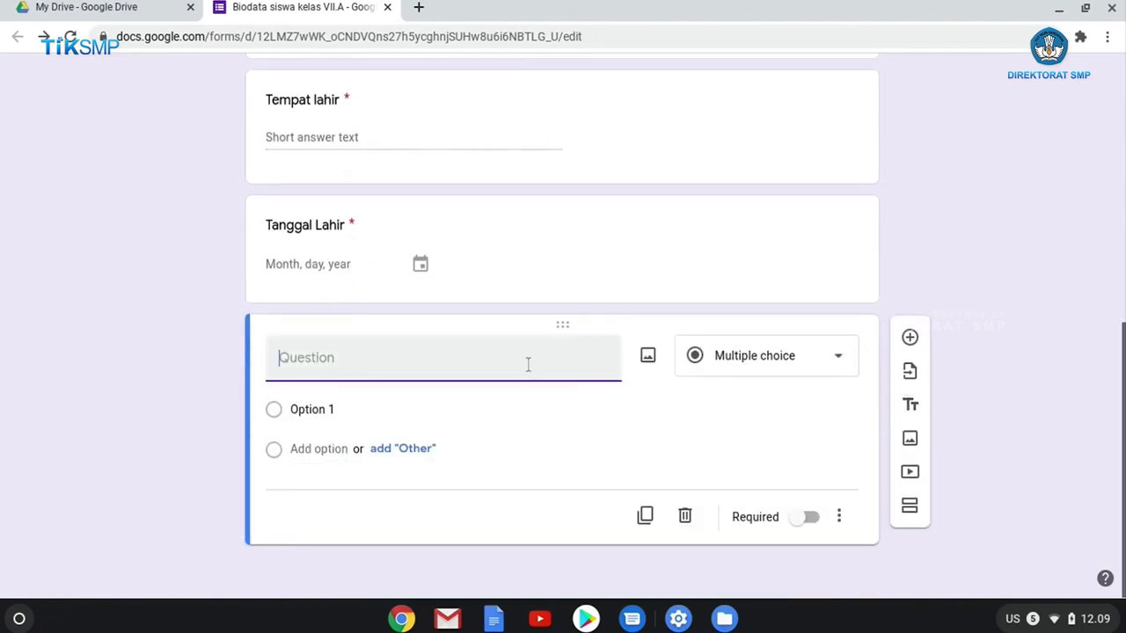
text(Agama)
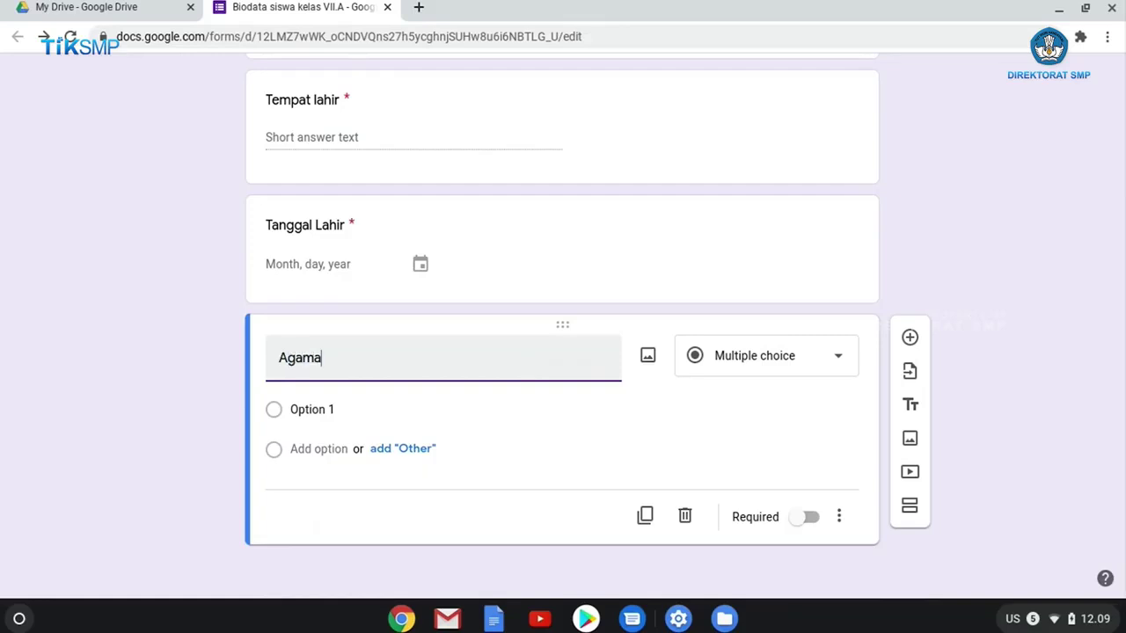
click(789, 355)
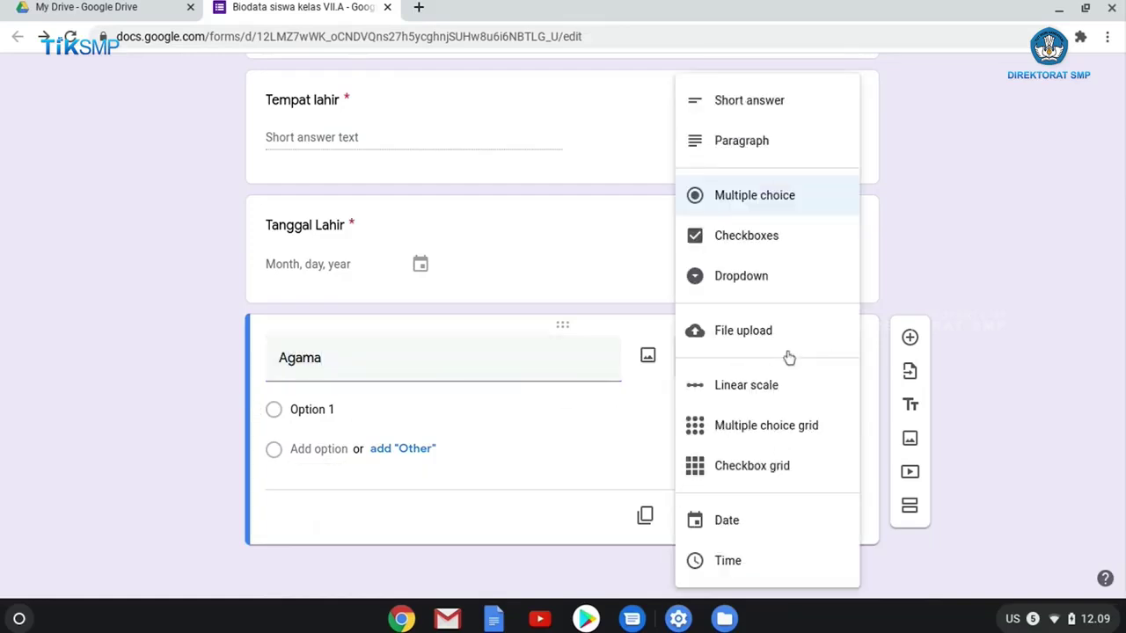
click(762, 278)
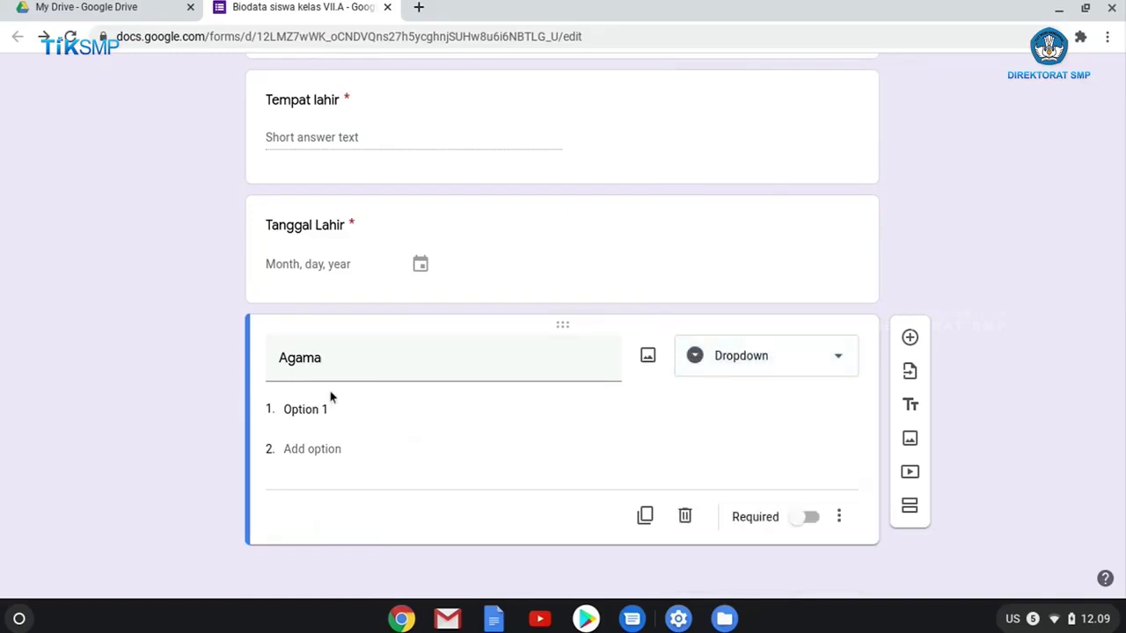
click(852, 367)
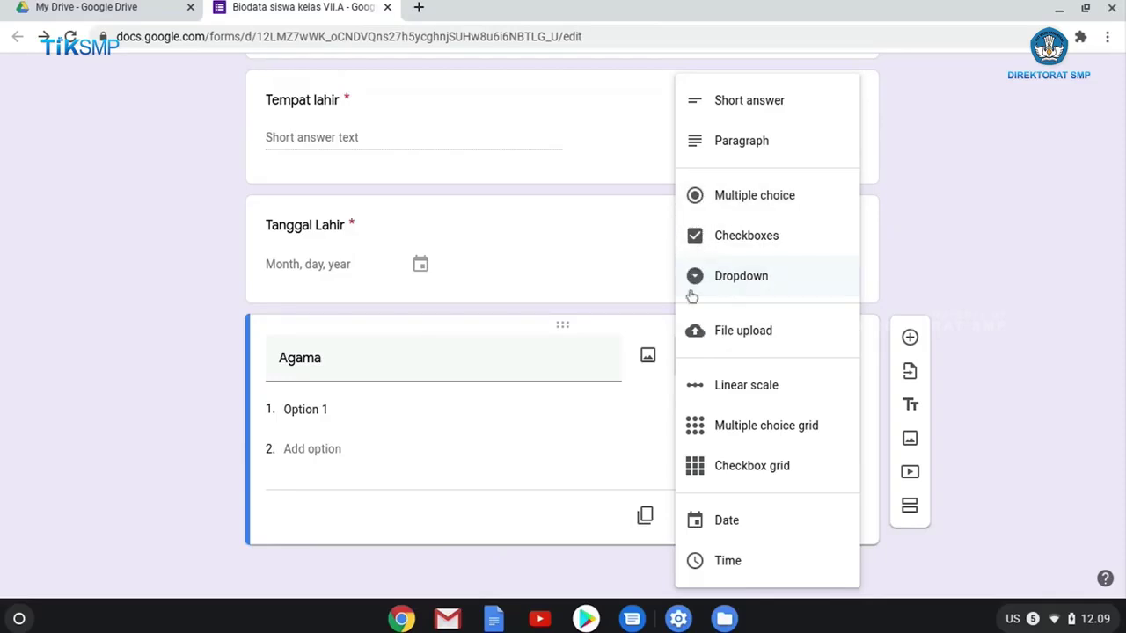
Enter Agama options Islam, Protestan, Katolik, Hindu, Budha, Konghucu and make it required.
click(320, 407)
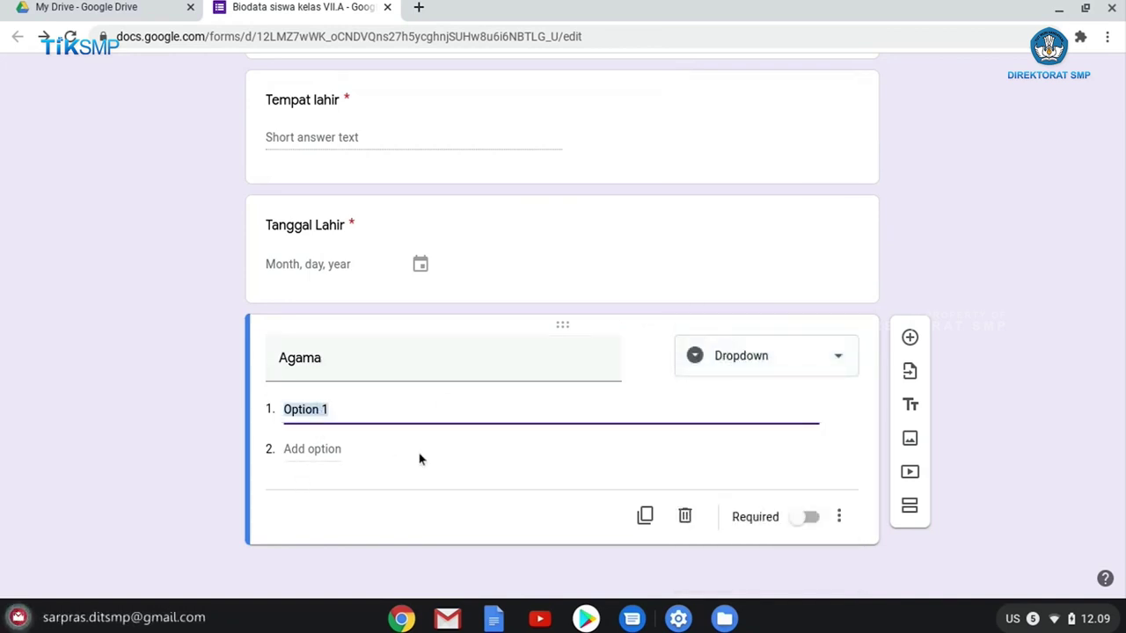
text(Islam)
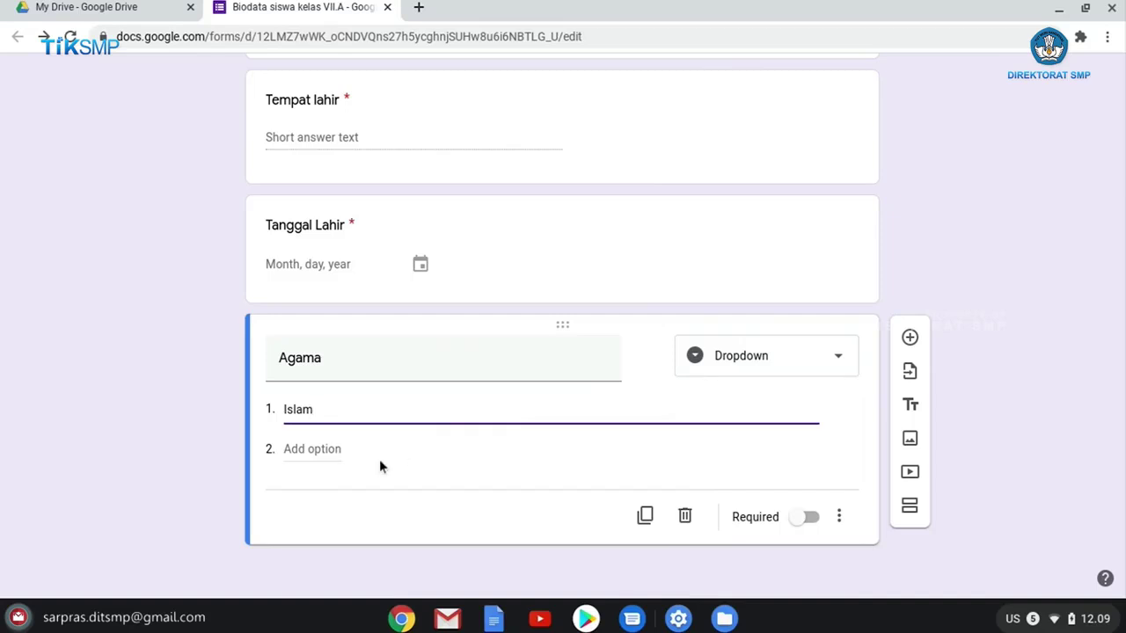
click(329, 451)
text(P)
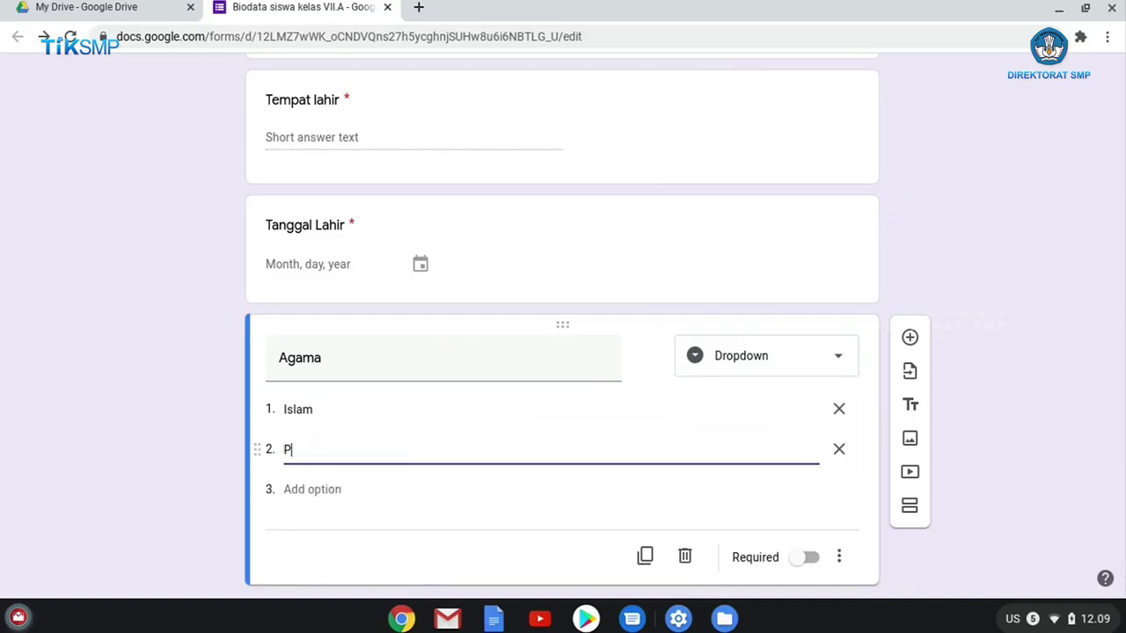
text(rotestan)
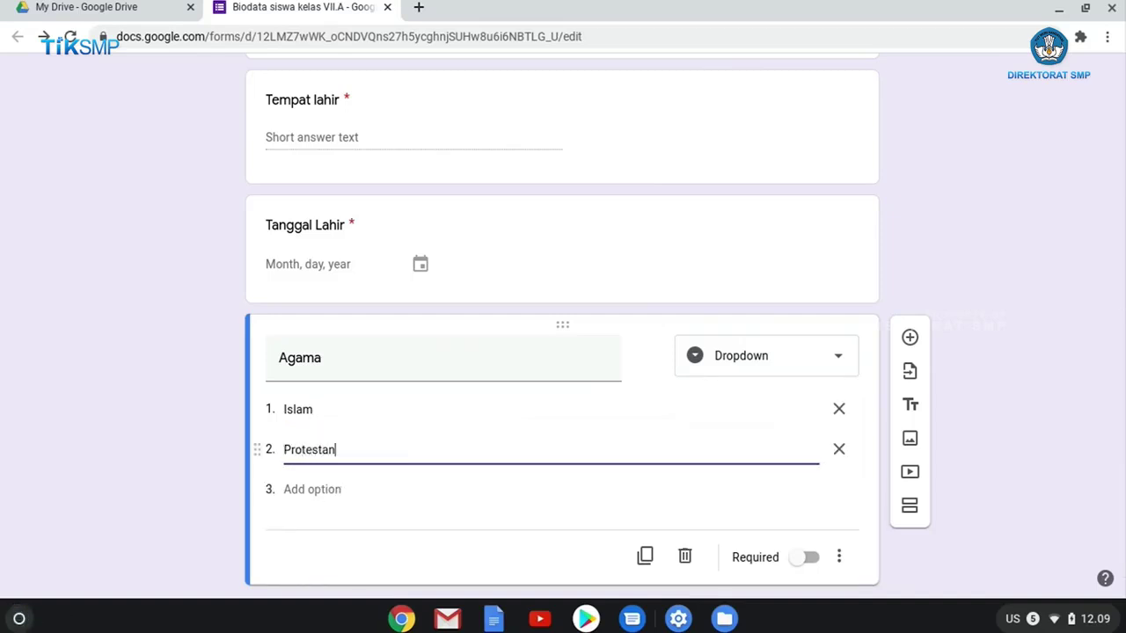
click(326, 491)
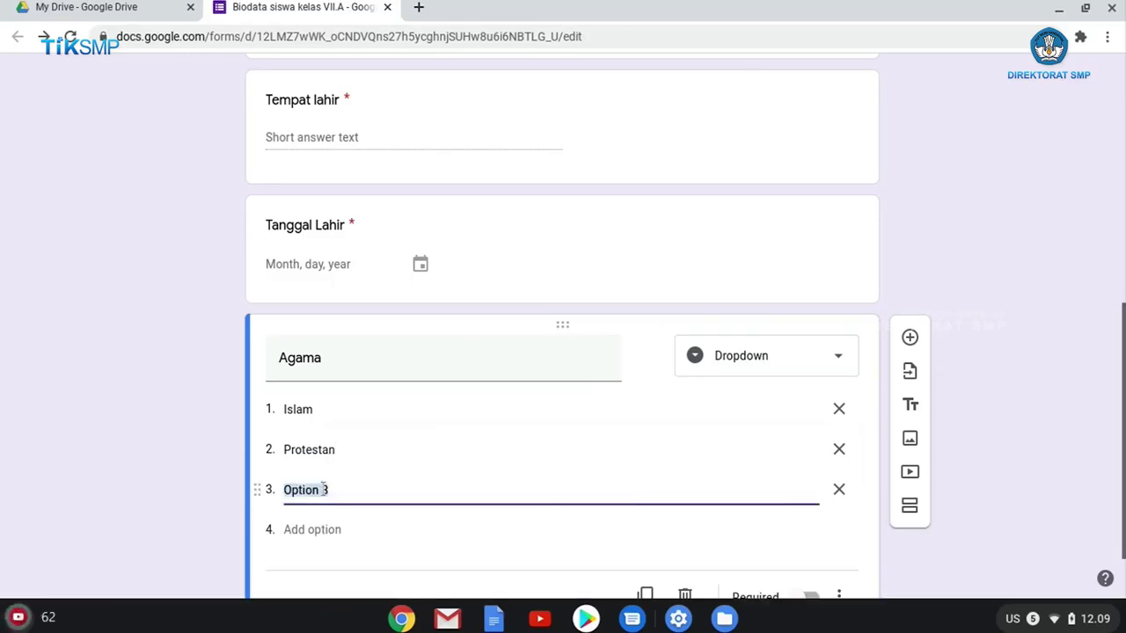
text(Katolik)
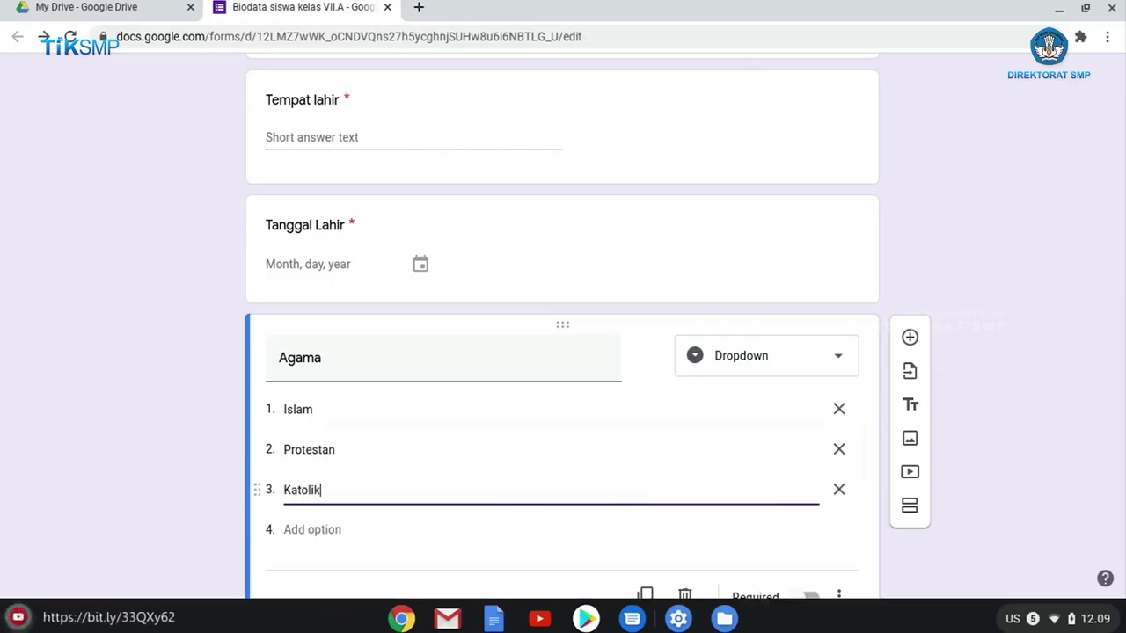
click(299, 529)
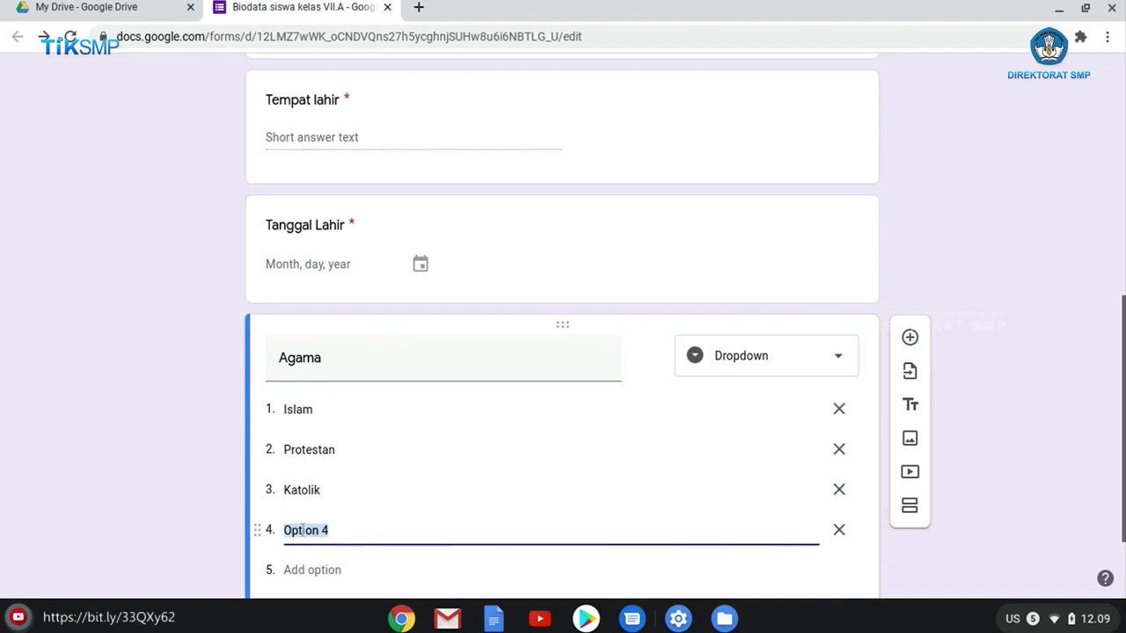
text(Hindu)
scroll(324, 501, down, 1)
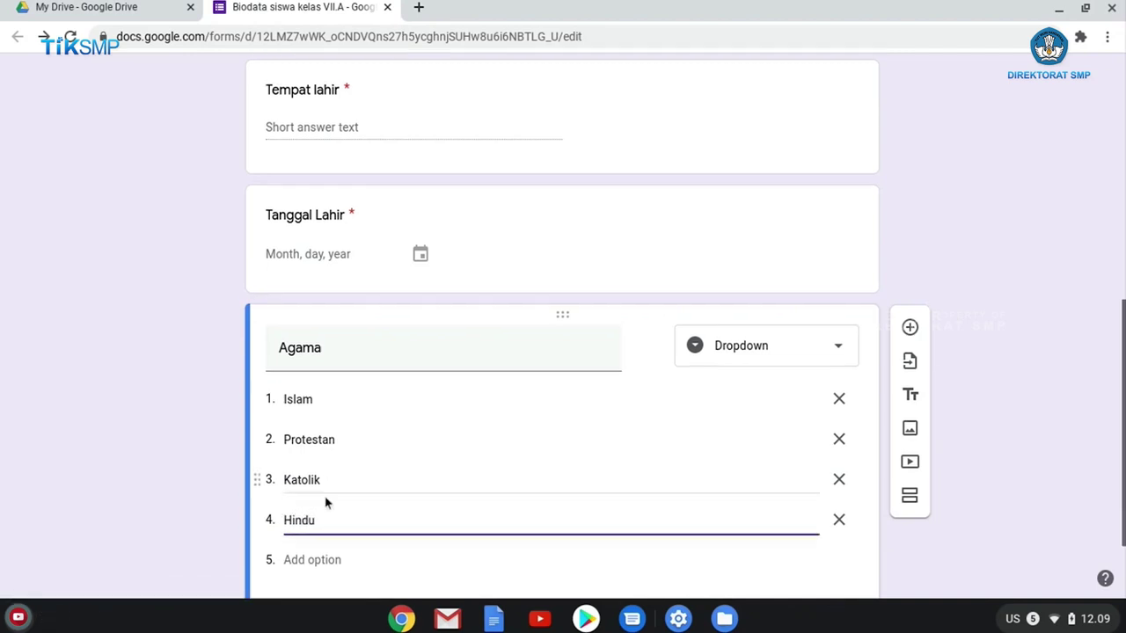
click(305, 542)
text(Budh)
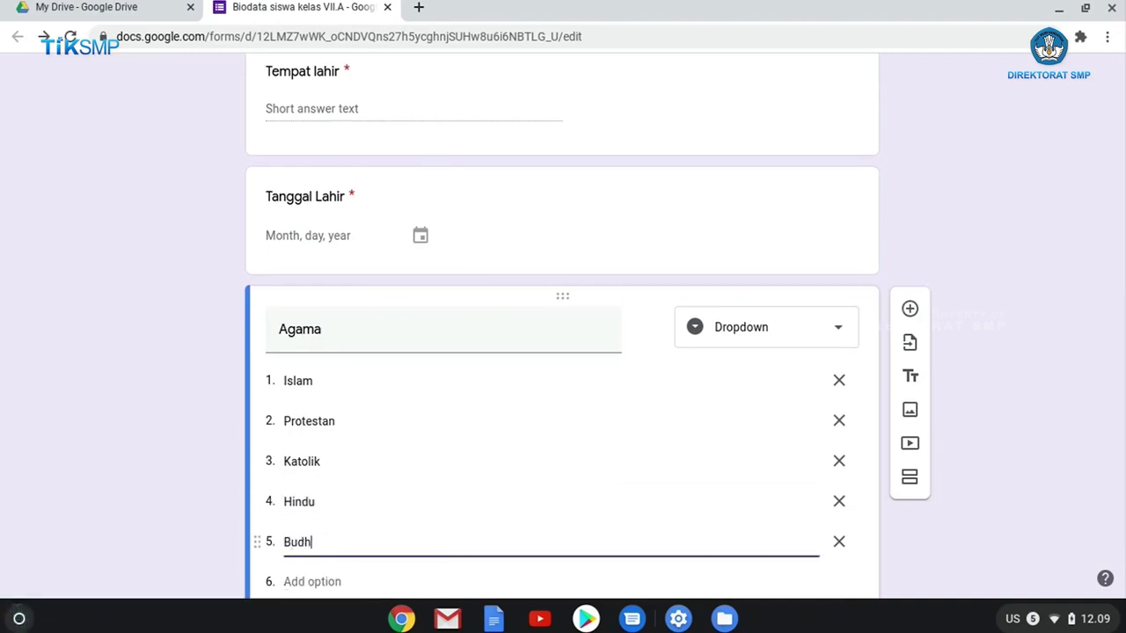
text(a)
scroll(300, 455, down, 3)
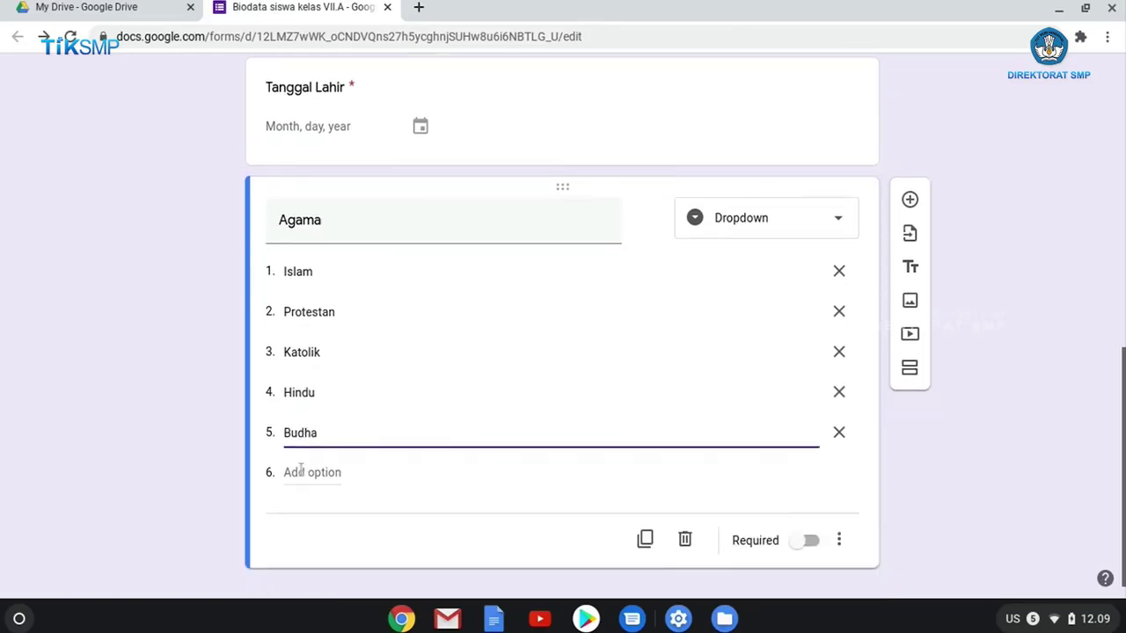
click(312, 475)
text(ghucu)
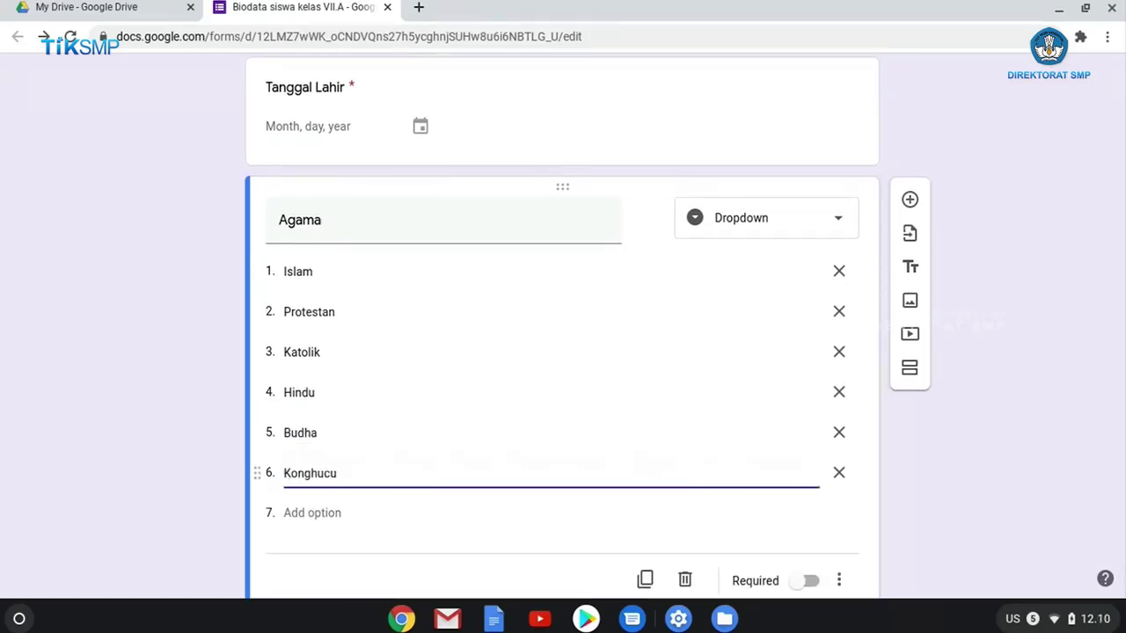
scroll(785, 484, down, 1)
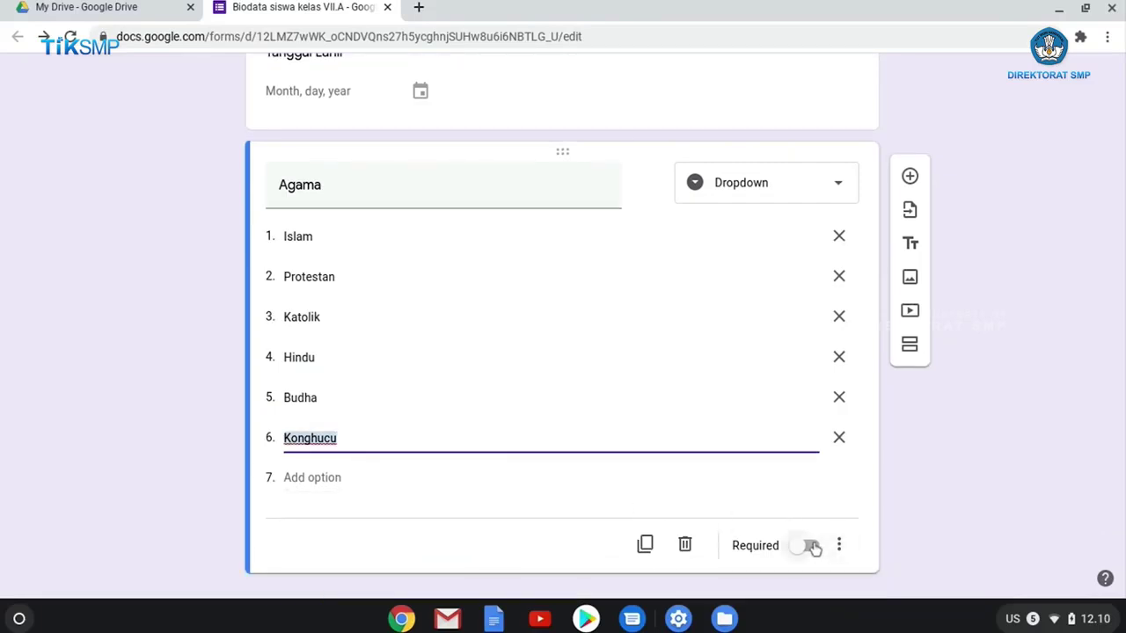
click(810, 545)
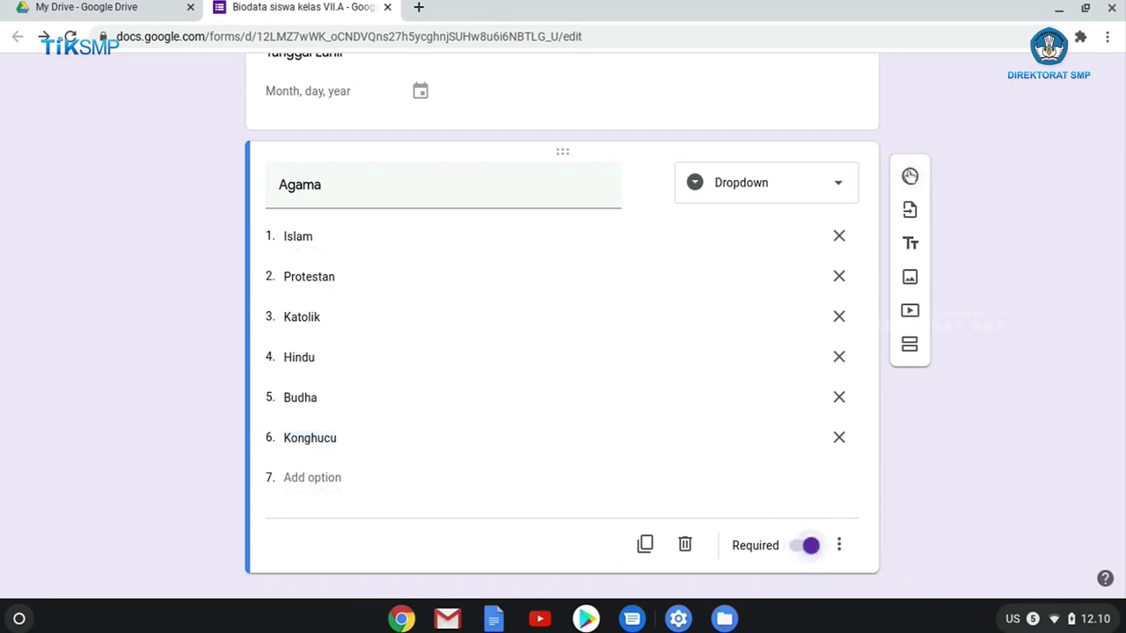
click(910, 177)
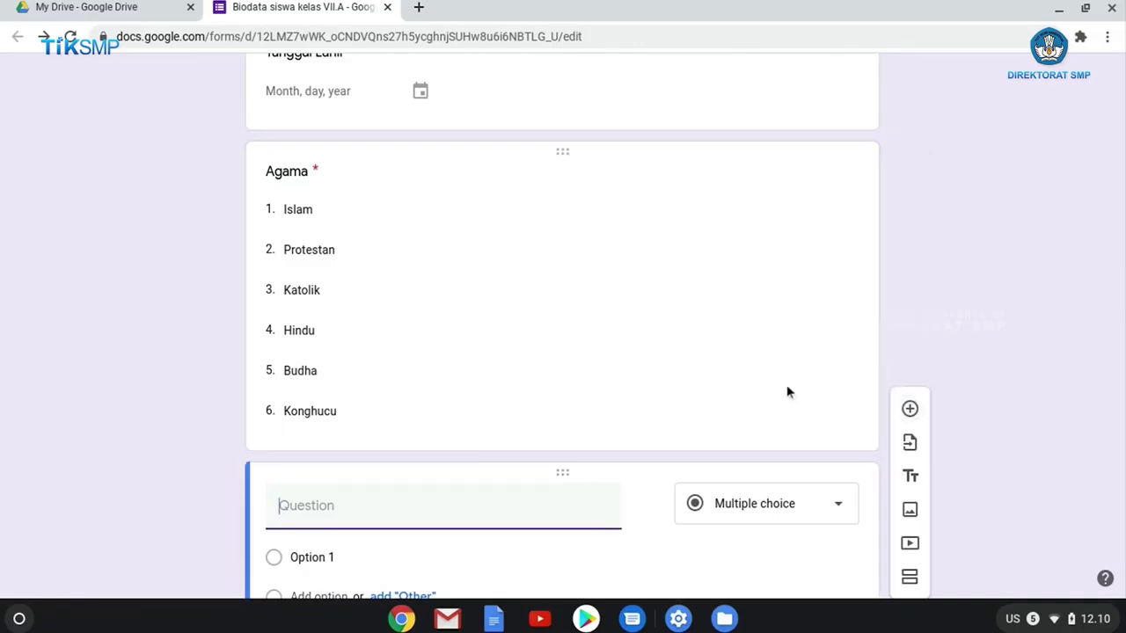
Write the question 'Ceritakan dengan singkat tentang kepribadian anda' and keep it as Paragraph.
text(Ce)
key(BackSpace)
key(BackSpace)
text(akan dengan s)
key(BackSpace)
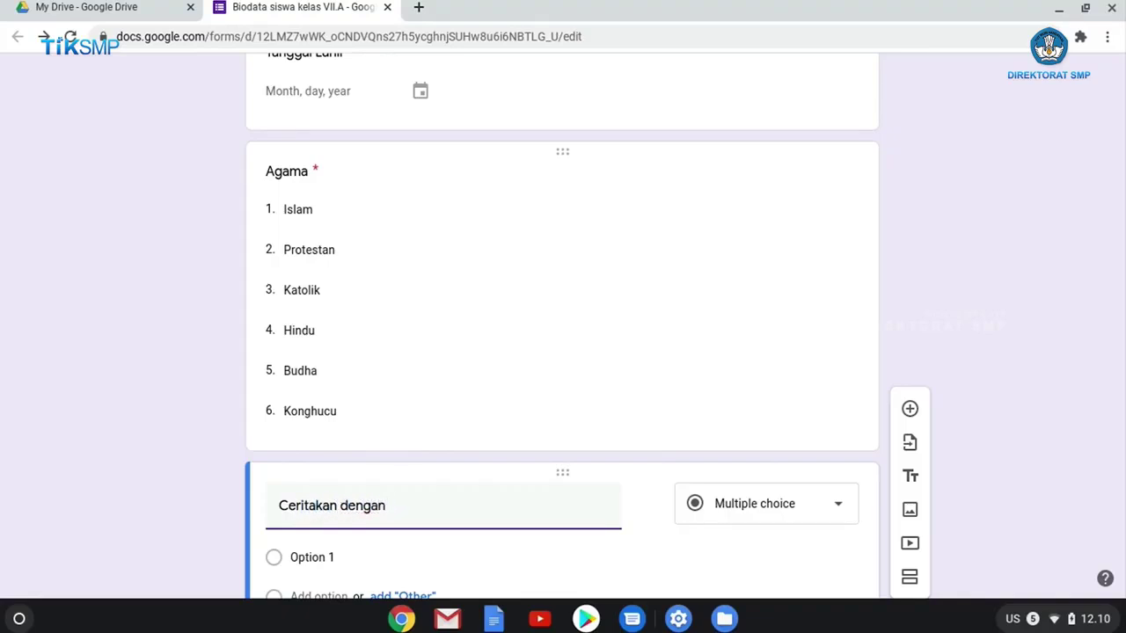
text(singkat tentang kep)
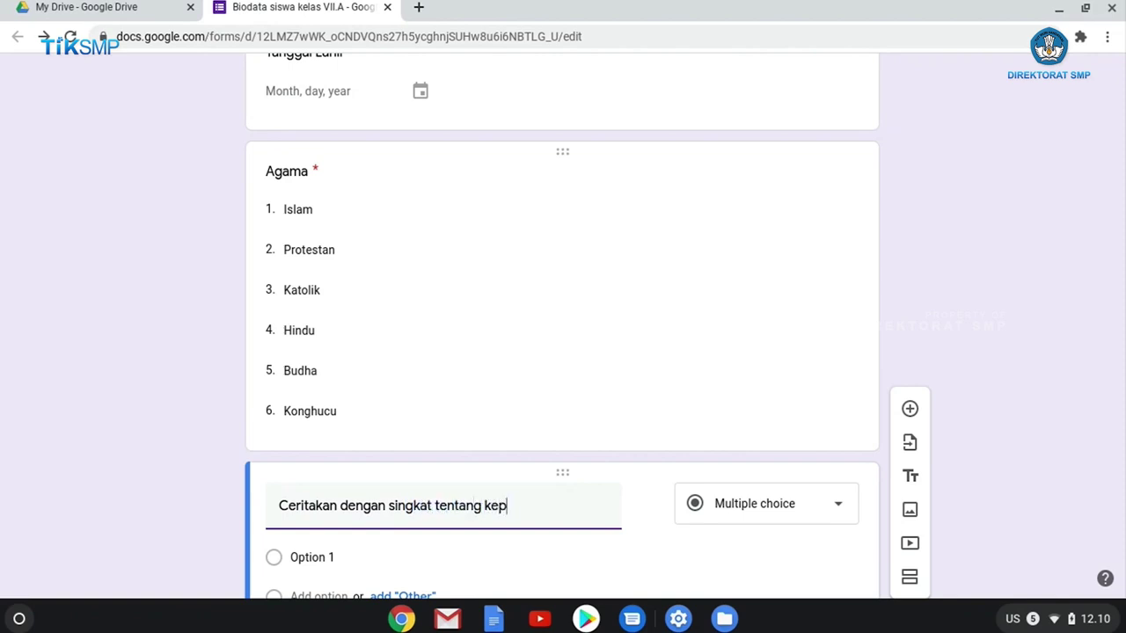
text(ribadian anda)
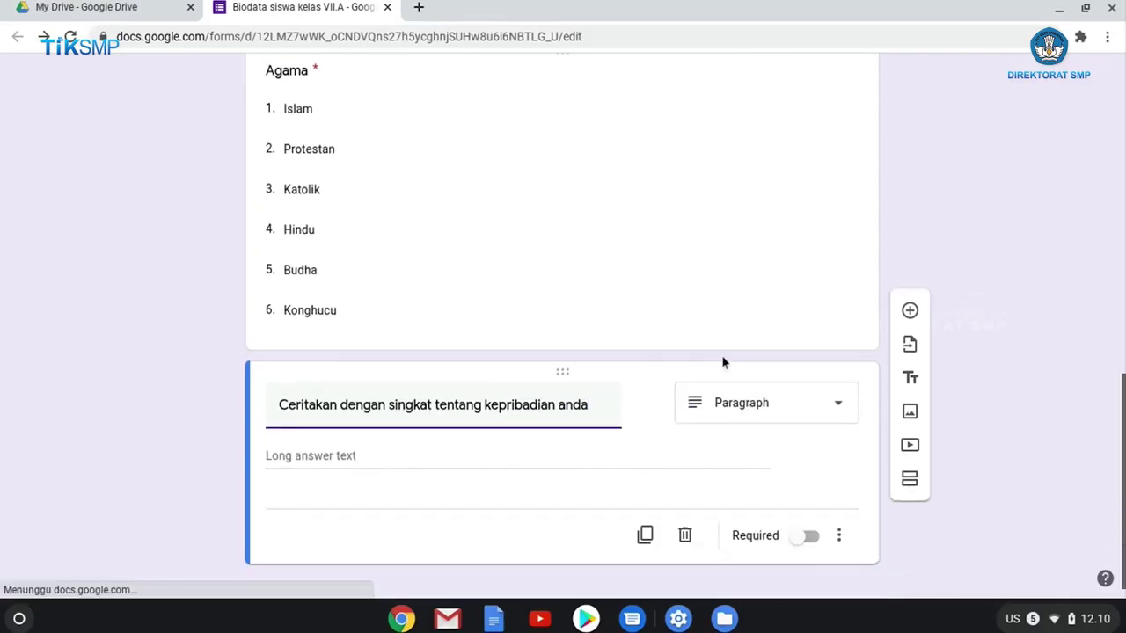
click(774, 394)
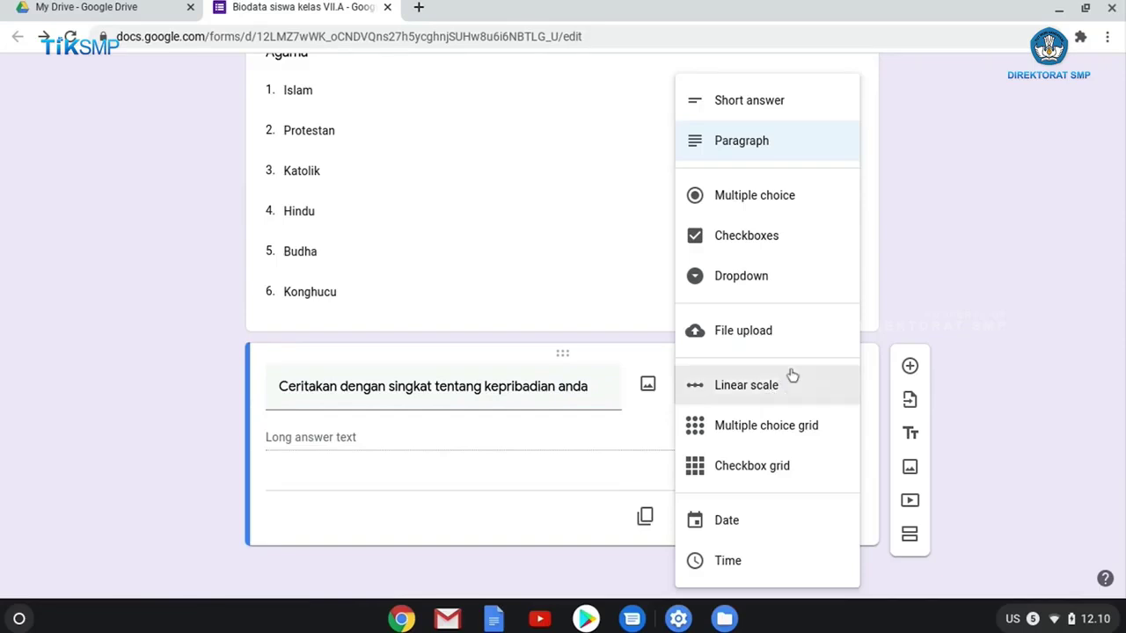
click(779, 148)
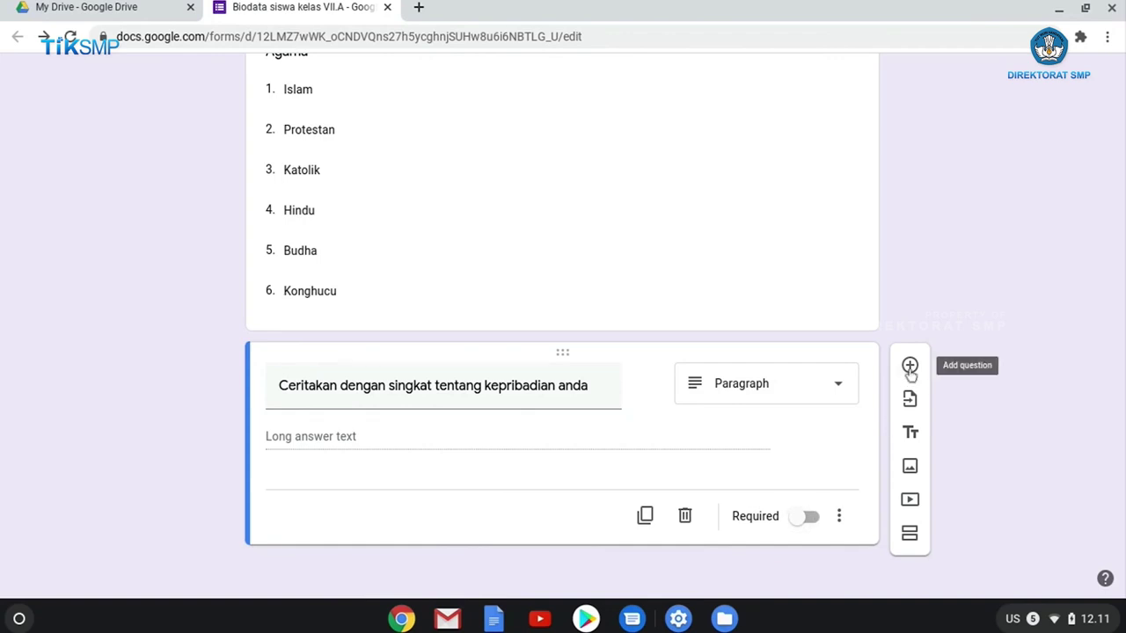
Add a file-upload question titled 'Unggah foto anda disini' and accept Drive uploads.
click(909, 368)
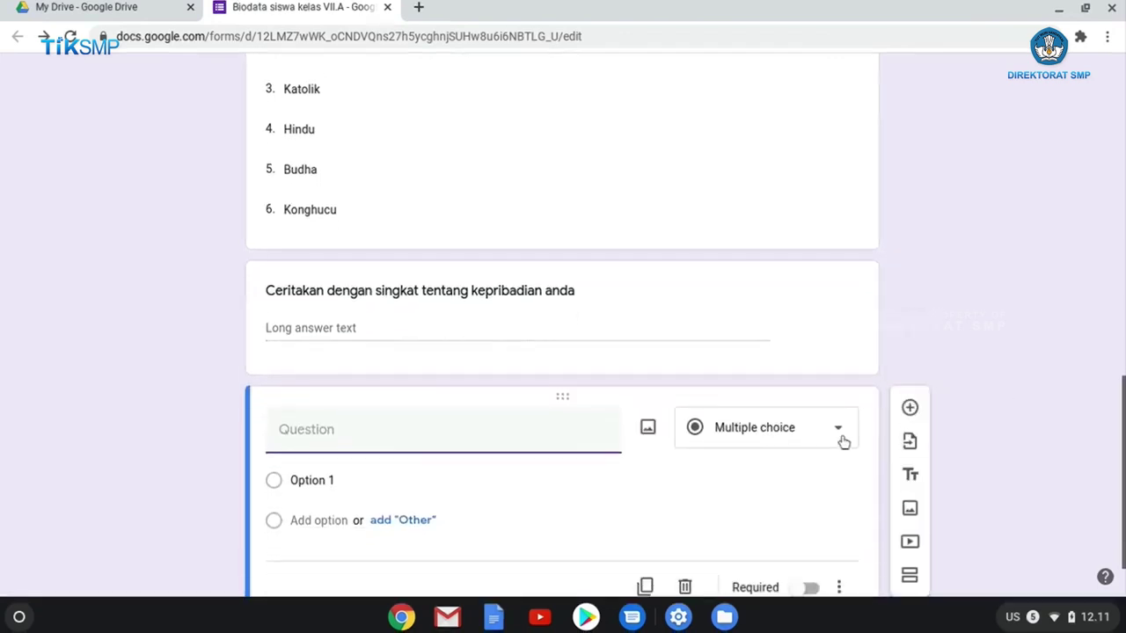
click(843, 439)
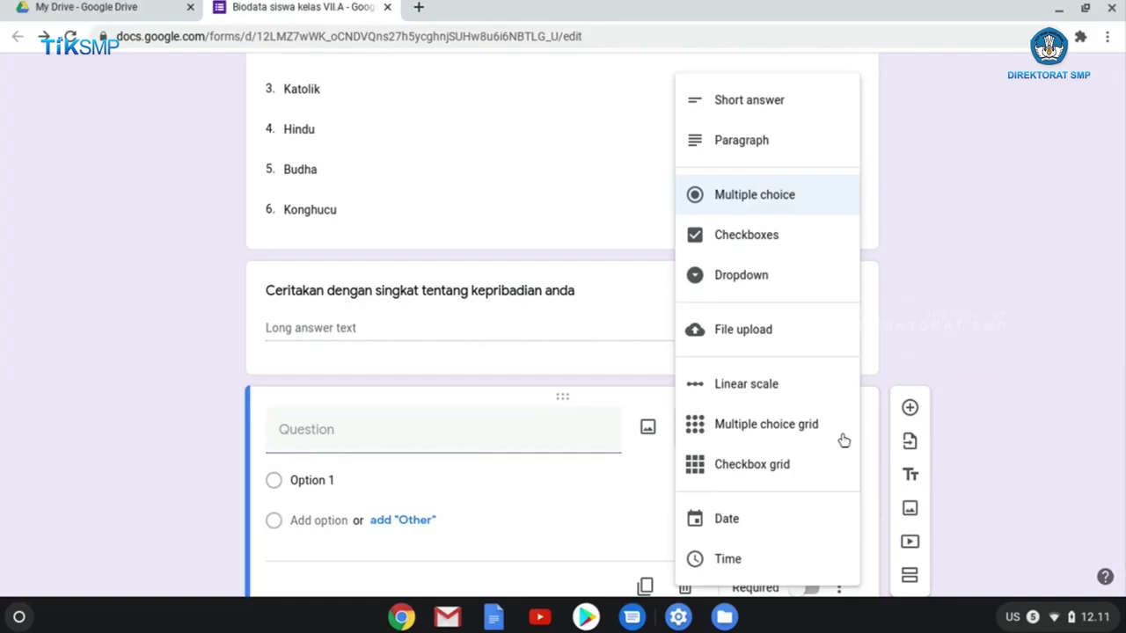
click(487, 435)
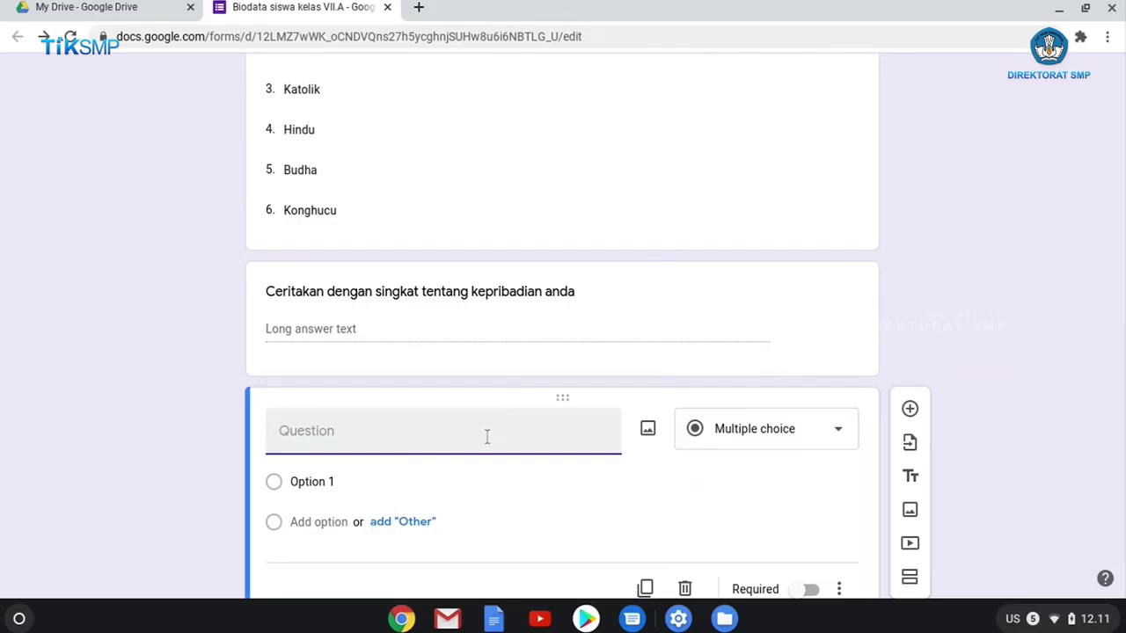
text(Unggah fo)
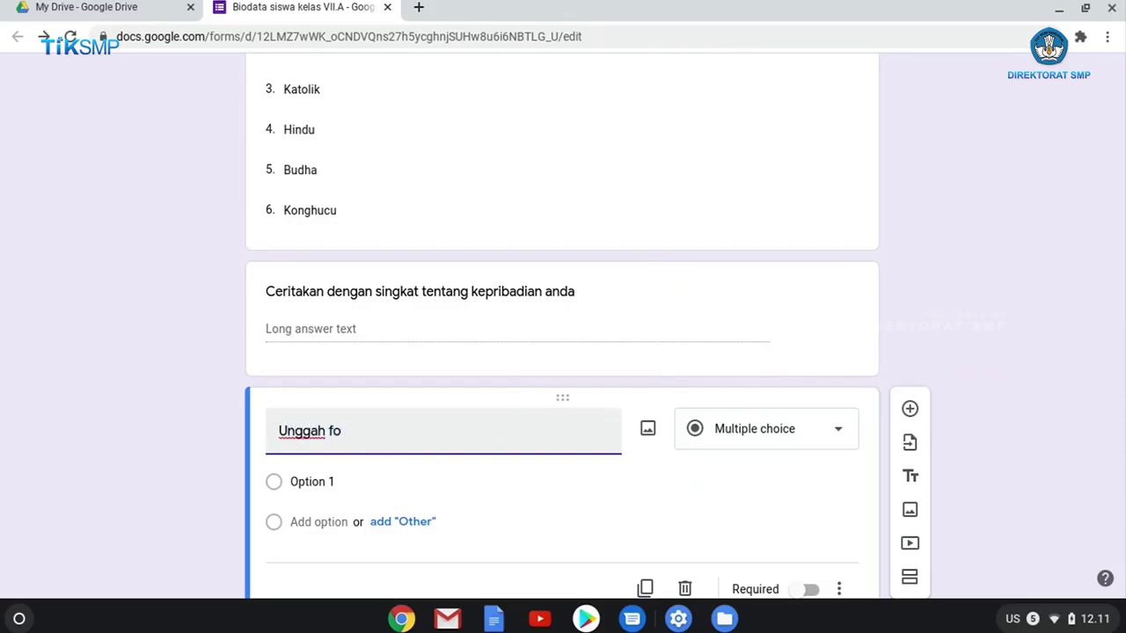
text(to anda disini)
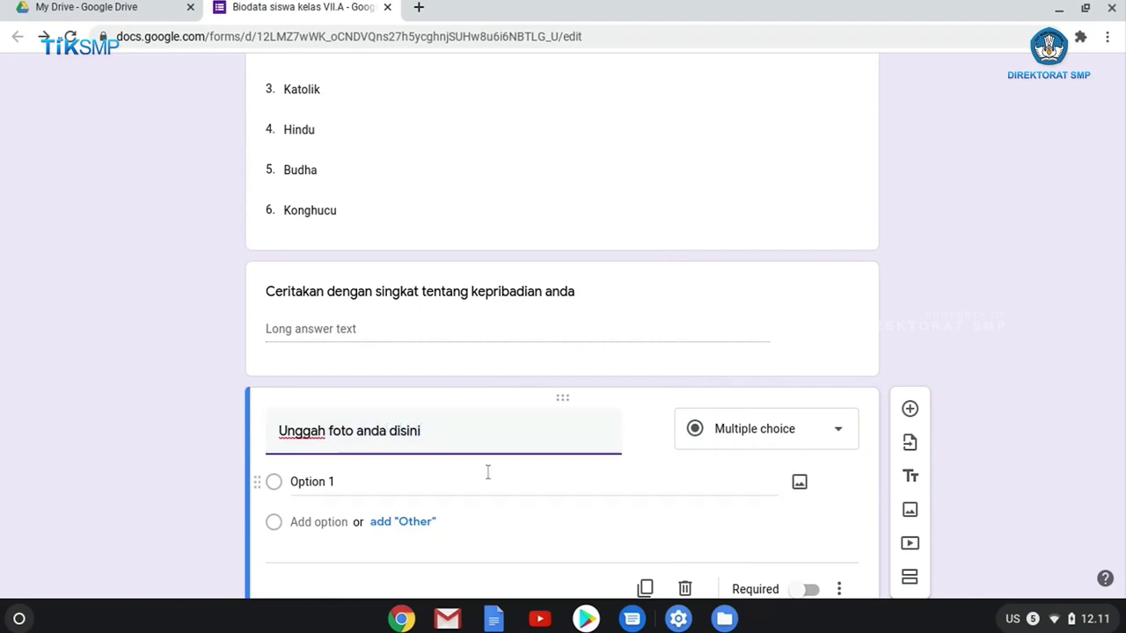
click(853, 433)
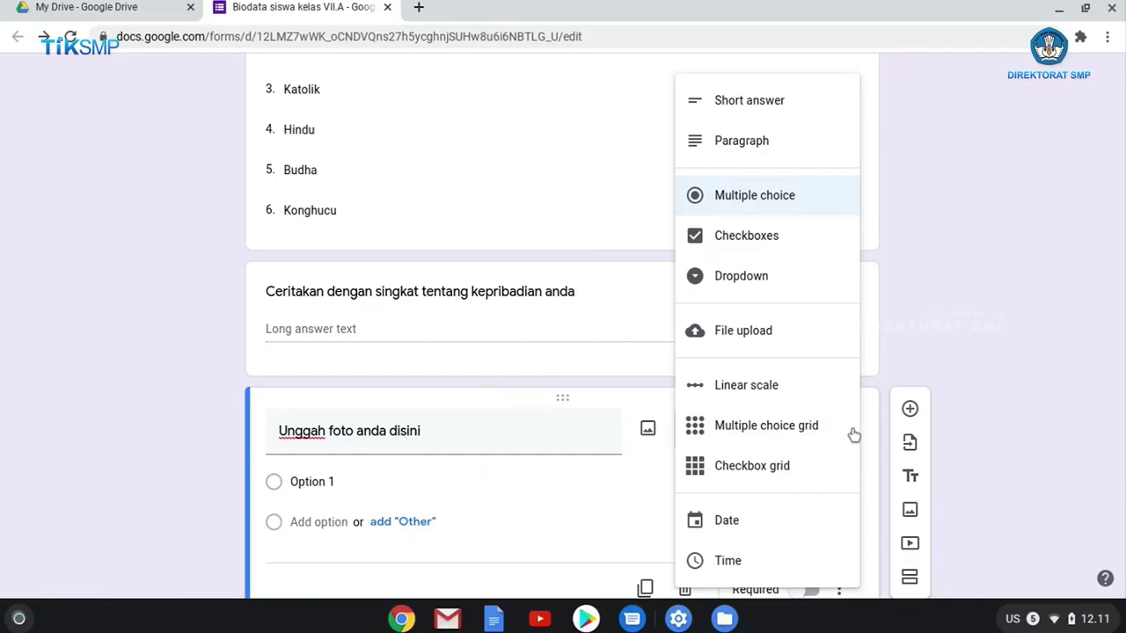
click(748, 341)
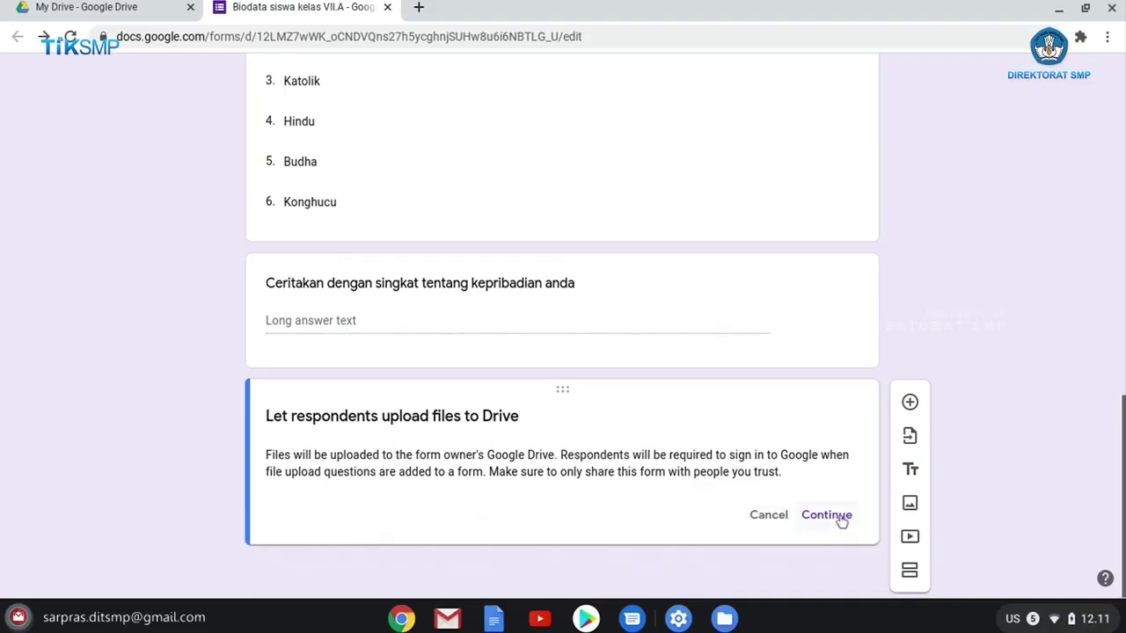
click(827, 516)
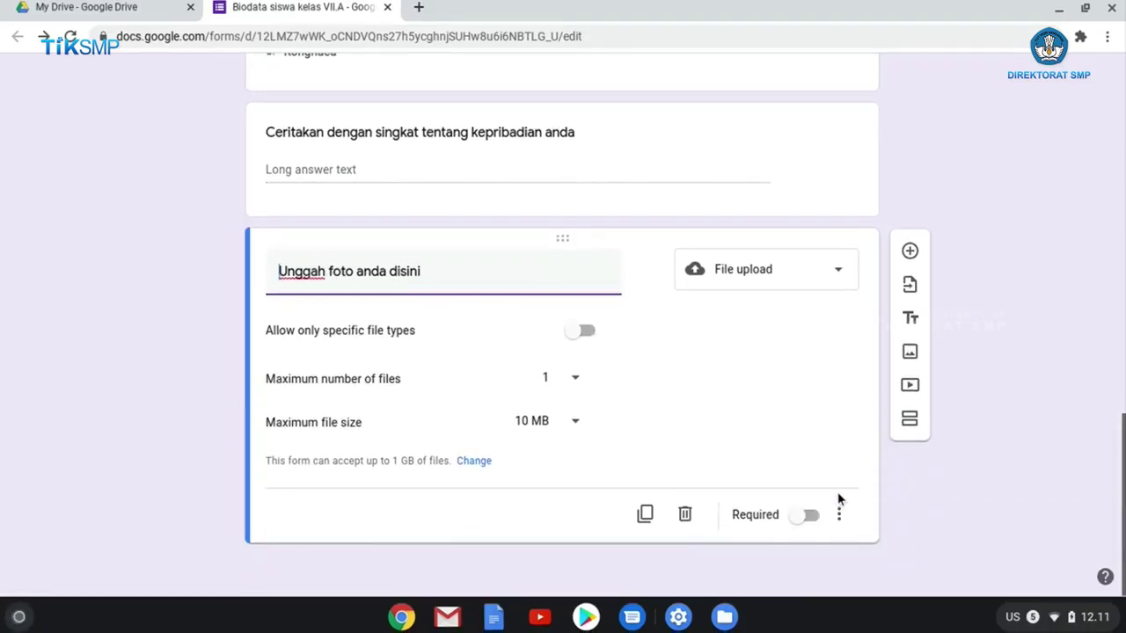
Limit the photo upload to a maximum of 1 file of up to 1 MB.
click(579, 380)
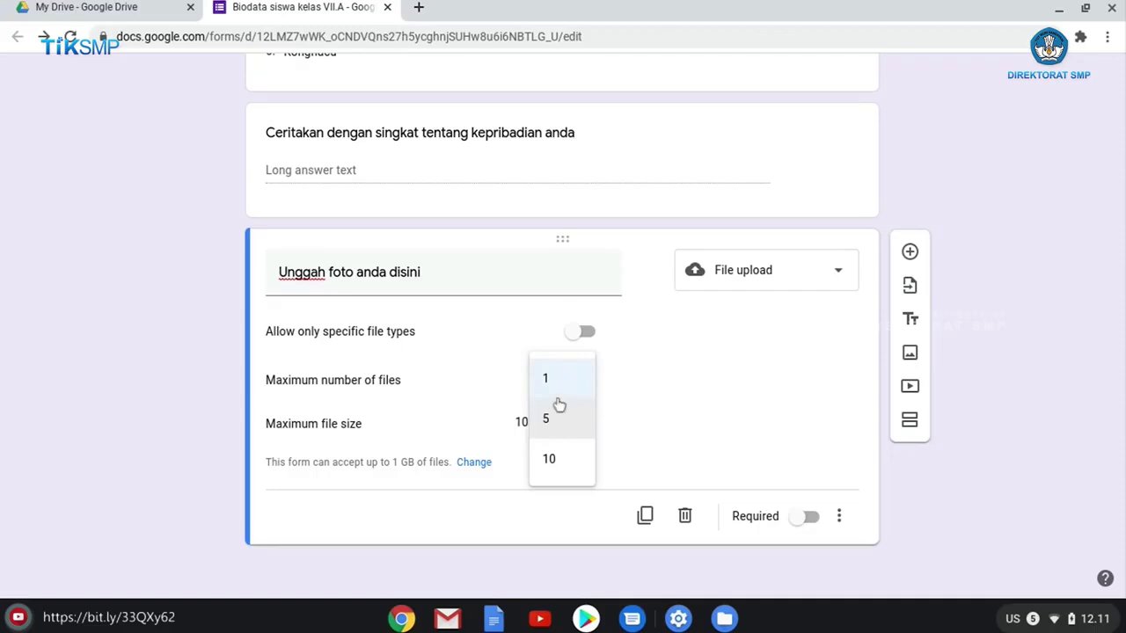
click(564, 389)
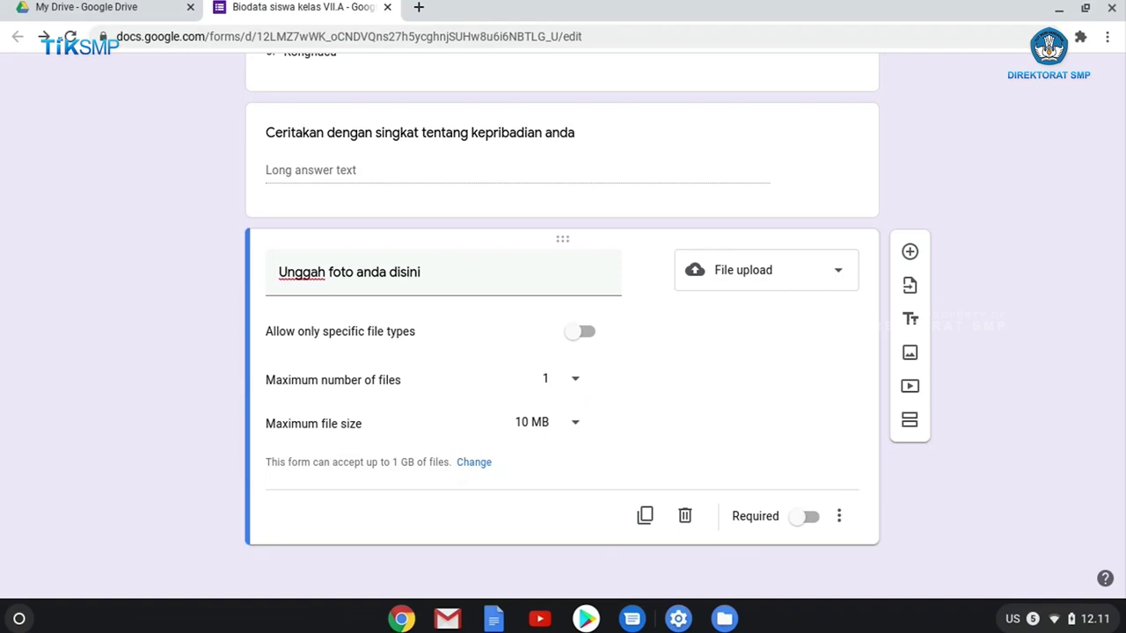
click(577, 426)
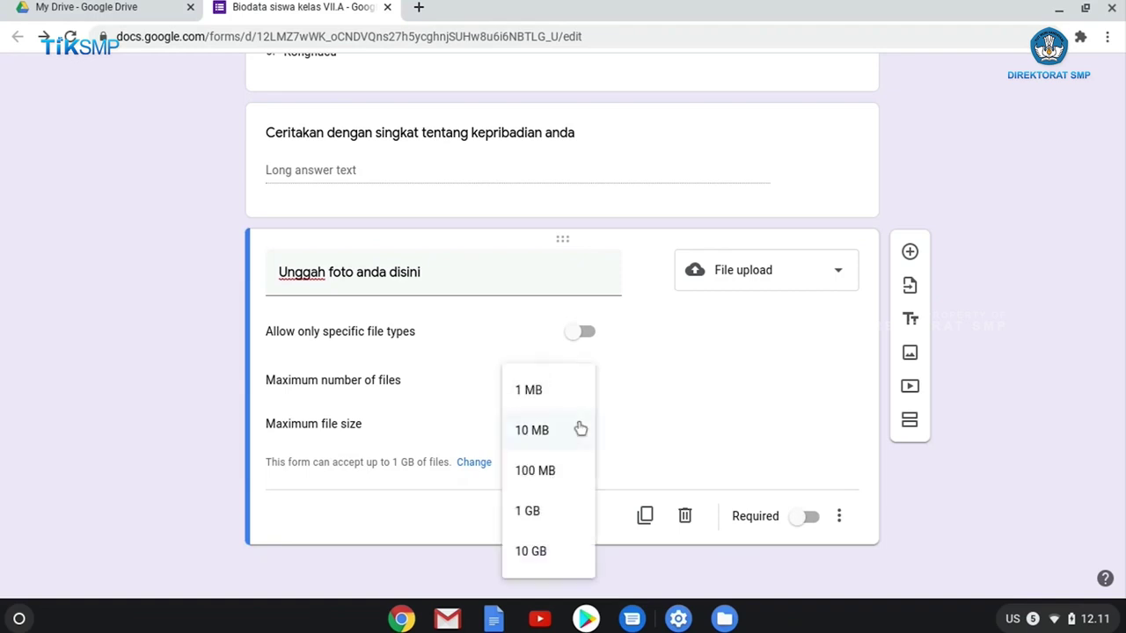
click(557, 394)
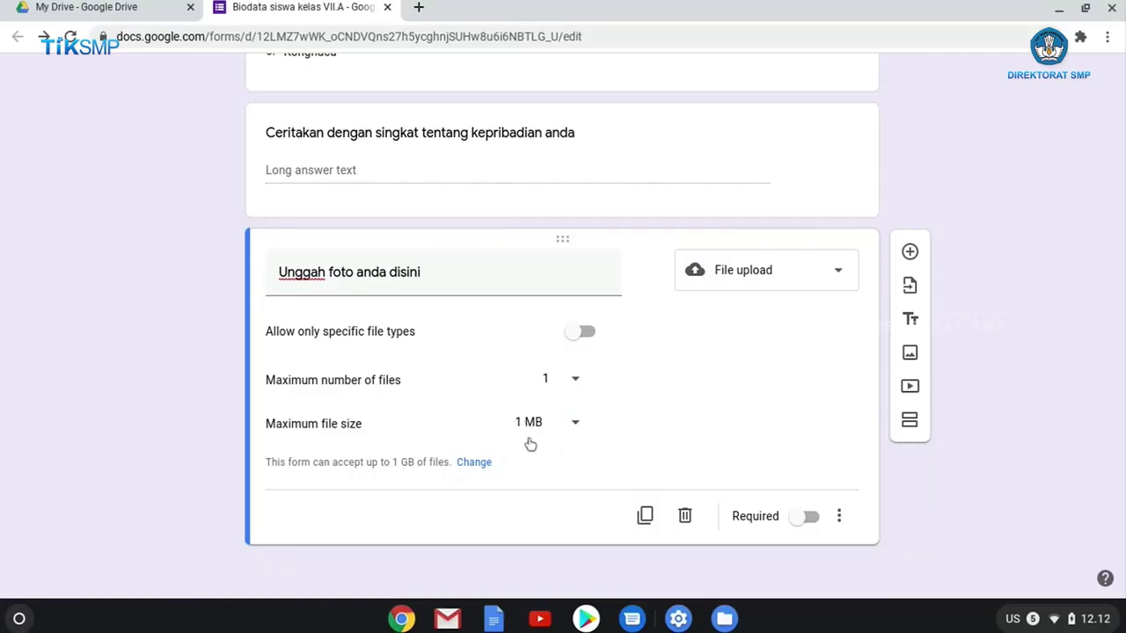
Restrict the upload to Image files only and make the question required.
click(587, 333)
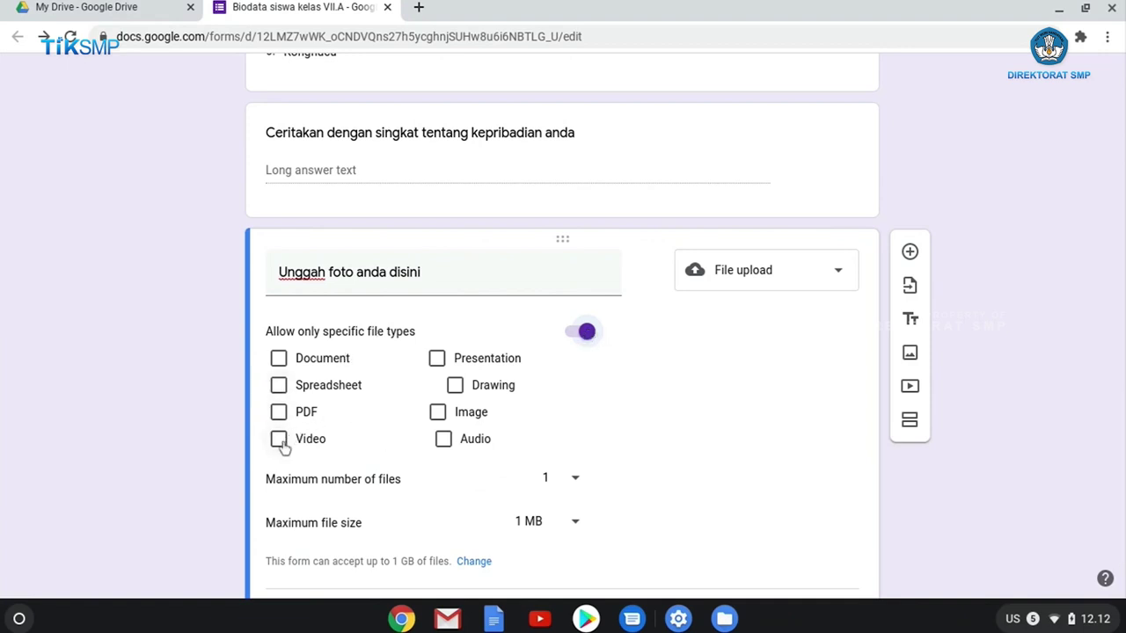
click(437, 414)
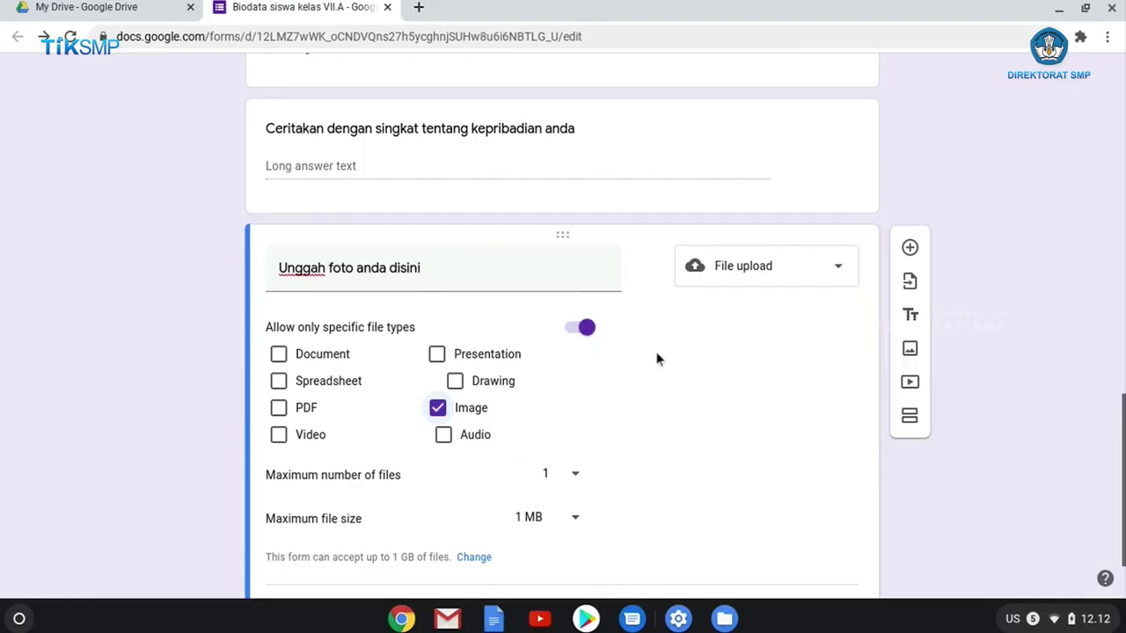
scroll(659, 361, down, 1)
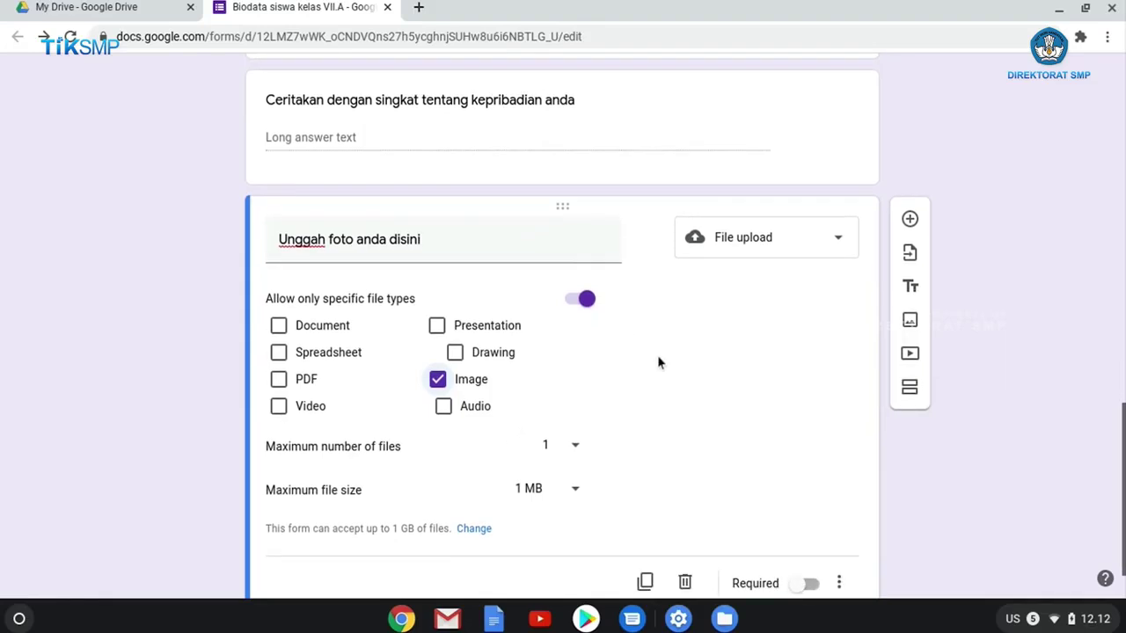
click(577, 300)
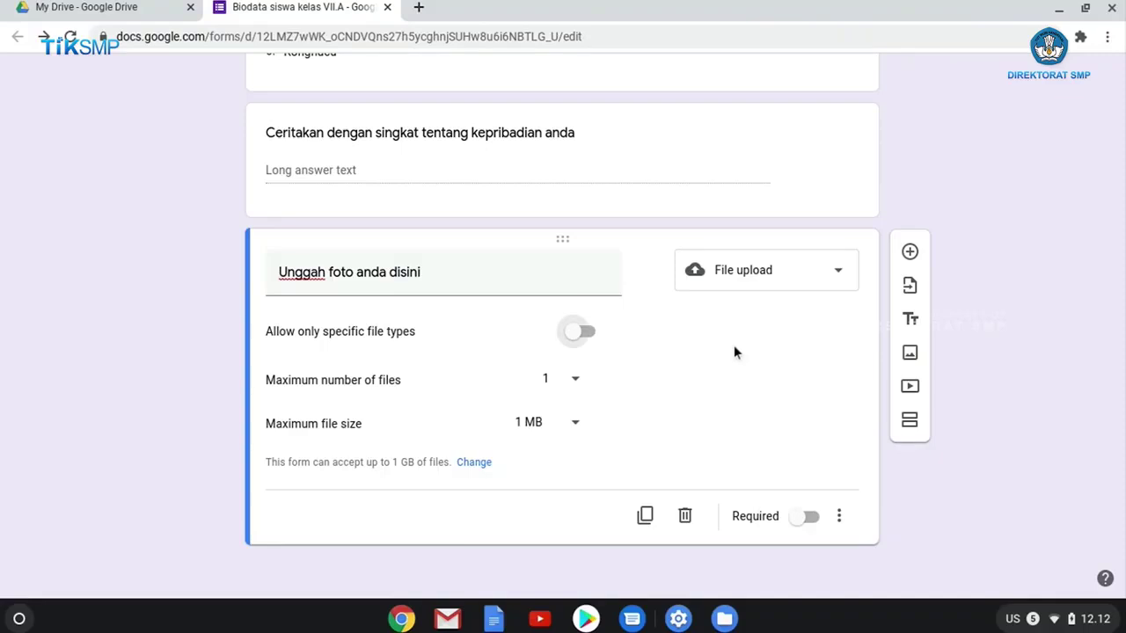
click(583, 332)
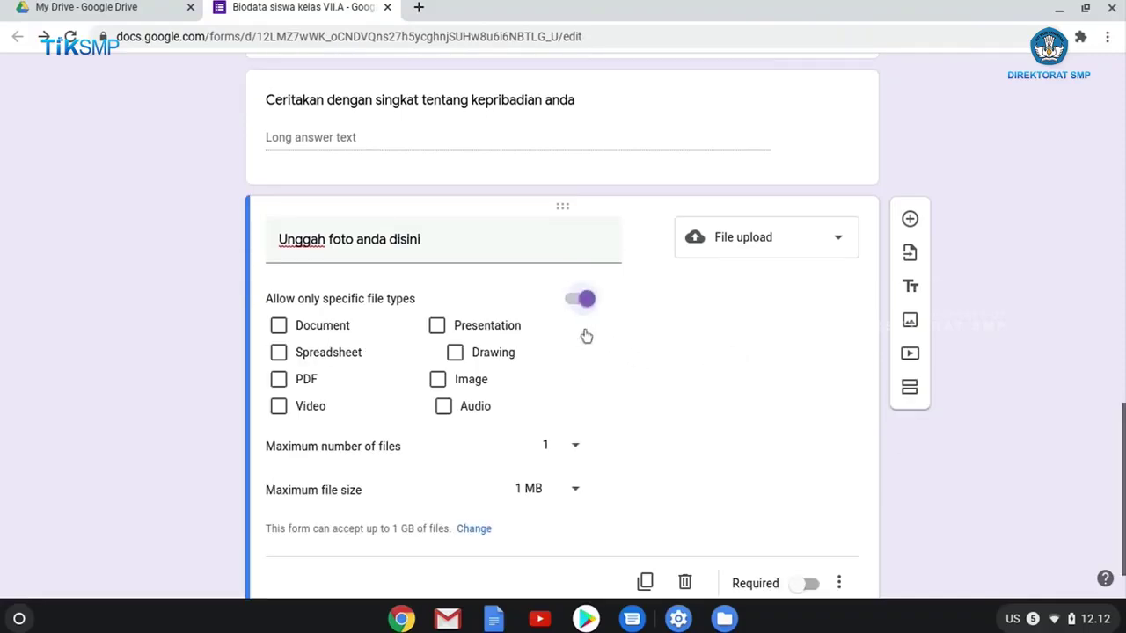
click(437, 379)
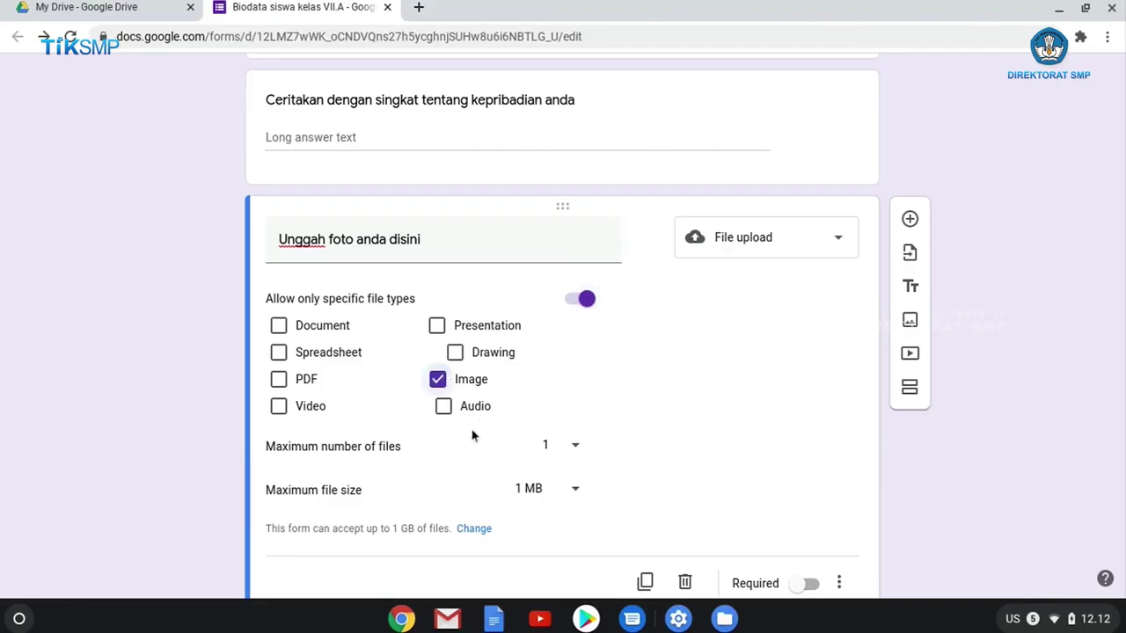
scroll(993, 395, down, 1)
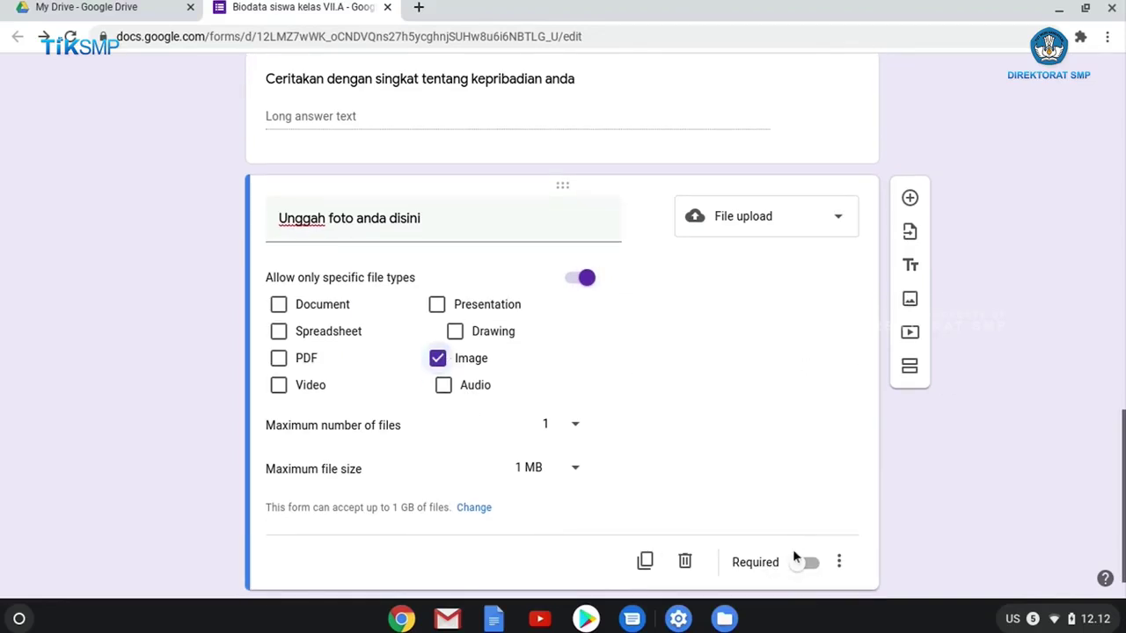
click(808, 563)
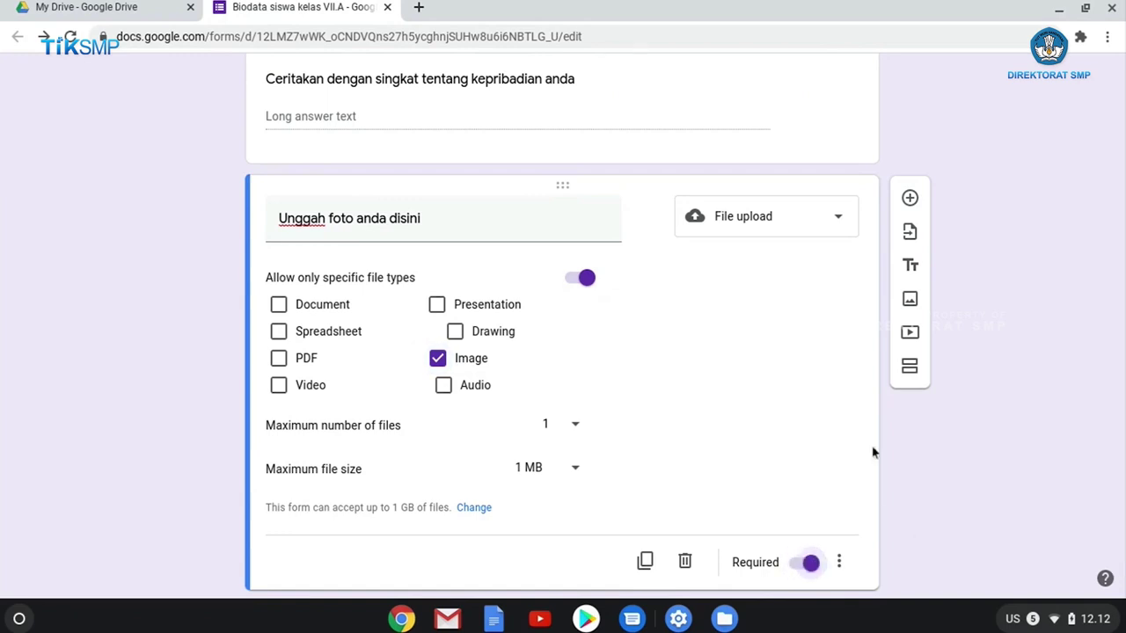
scroll(916, 392, down, 1)
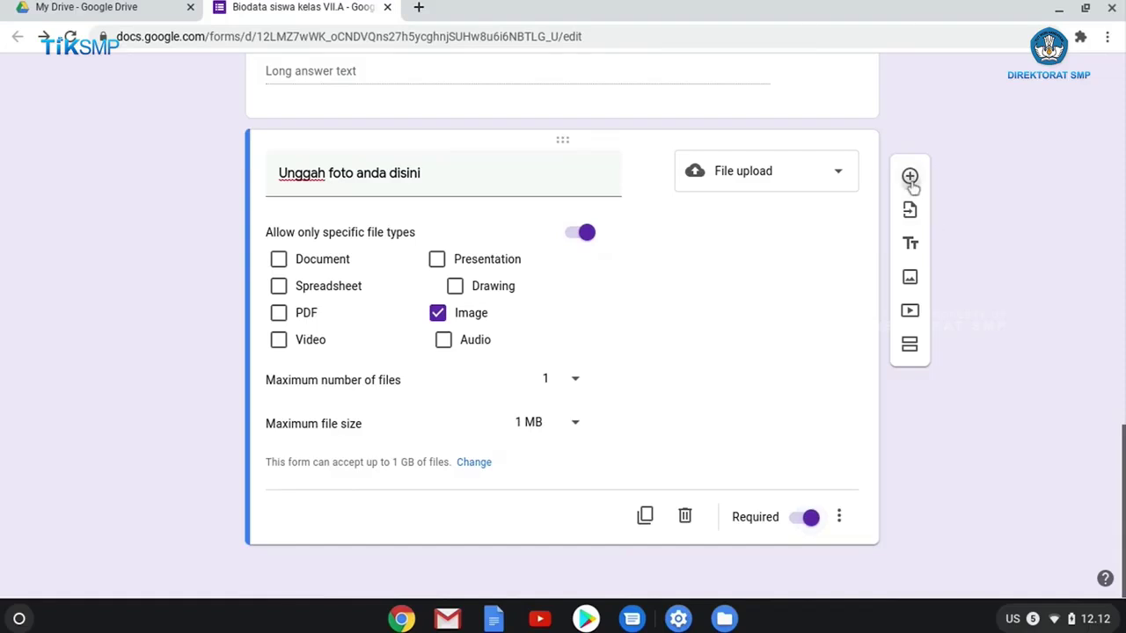
Add a required Short answer question titled 'Alamat' below the photo upload question.
click(910, 177)
text(Ala)
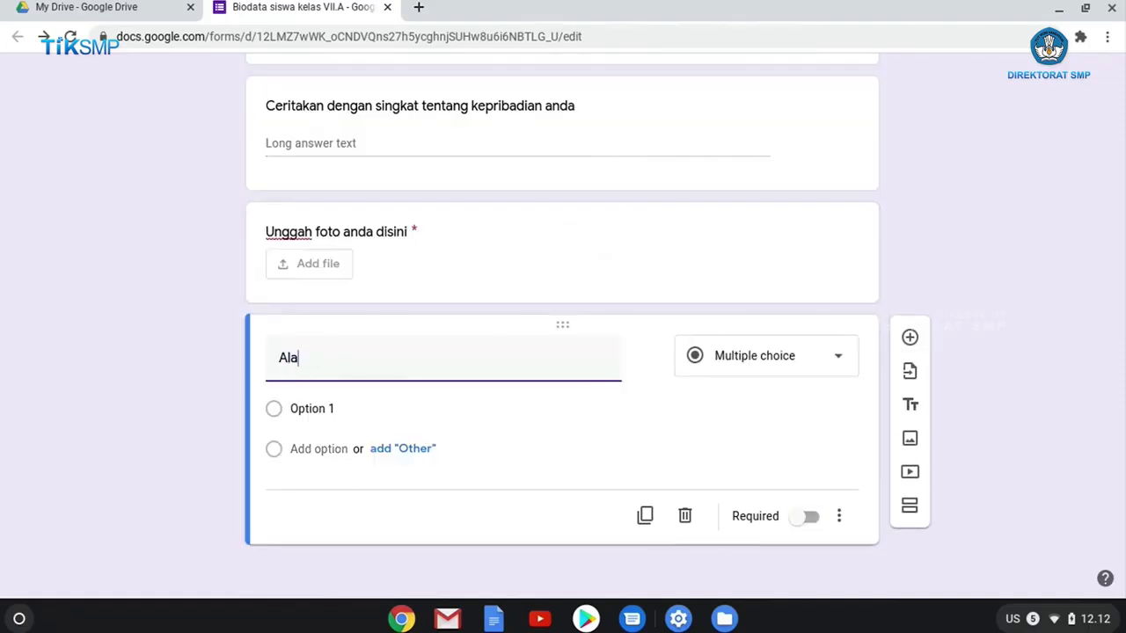
text(mat)
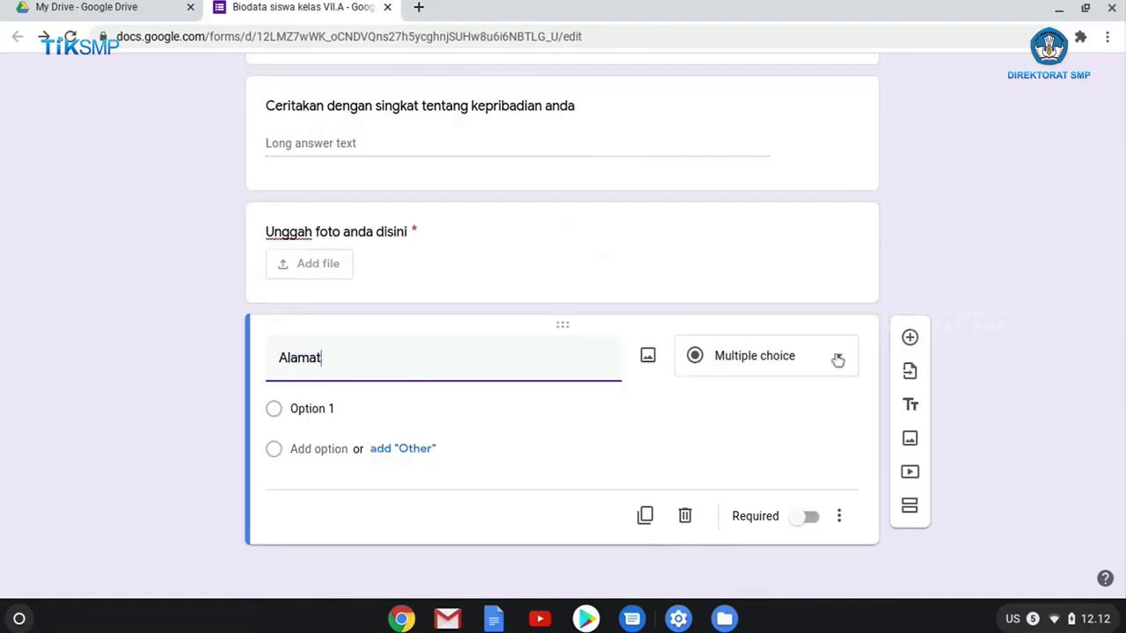
click(832, 357)
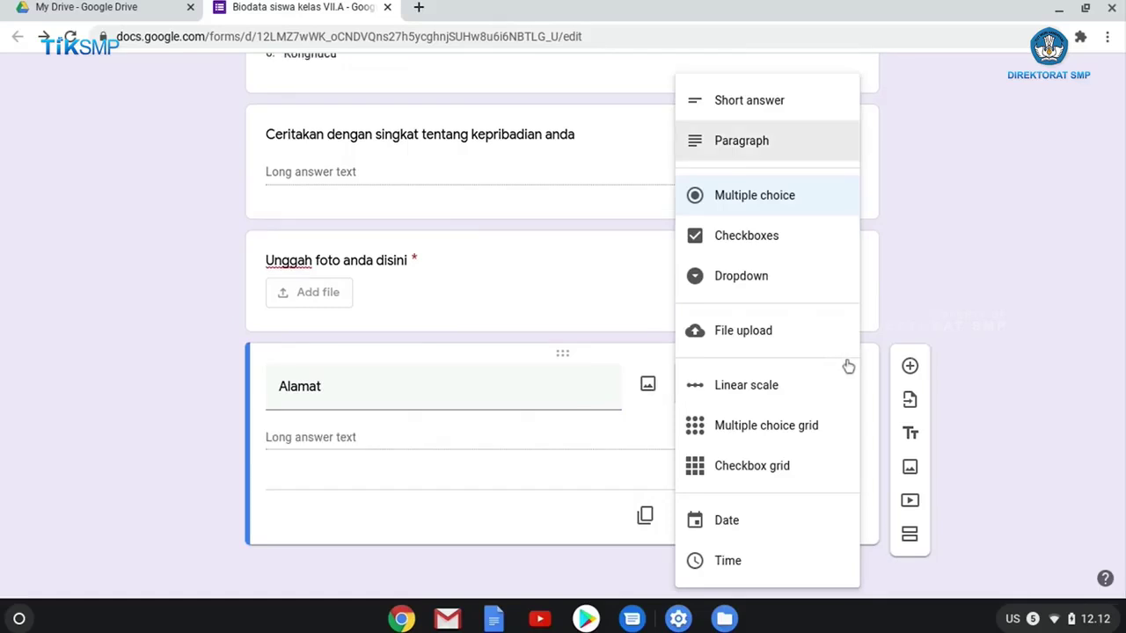
click(750, 100)
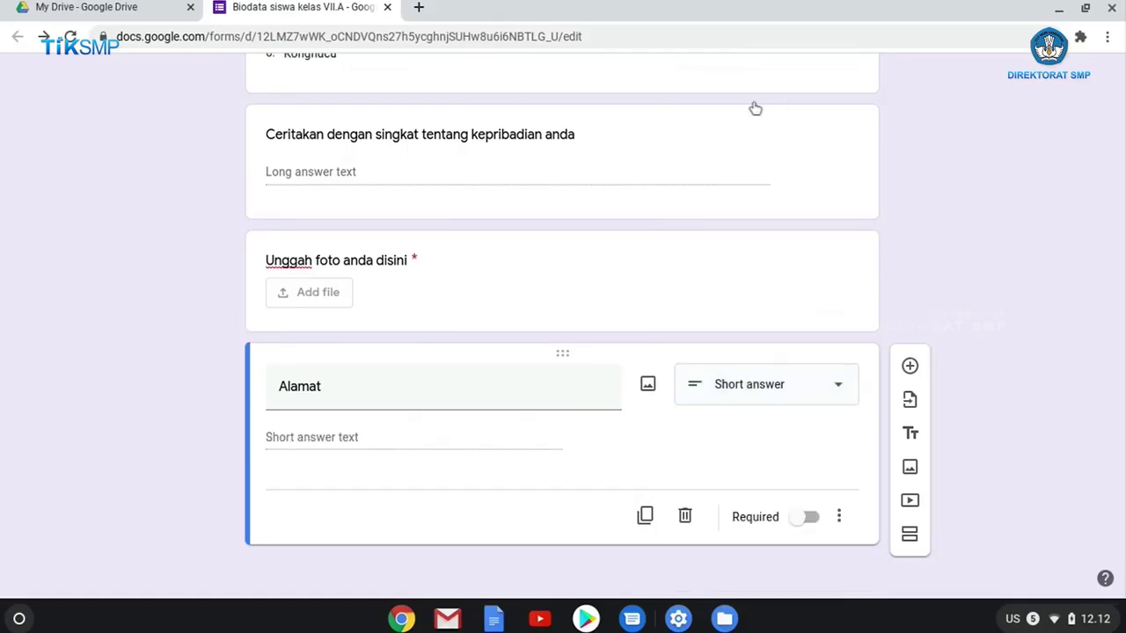
click(805, 518)
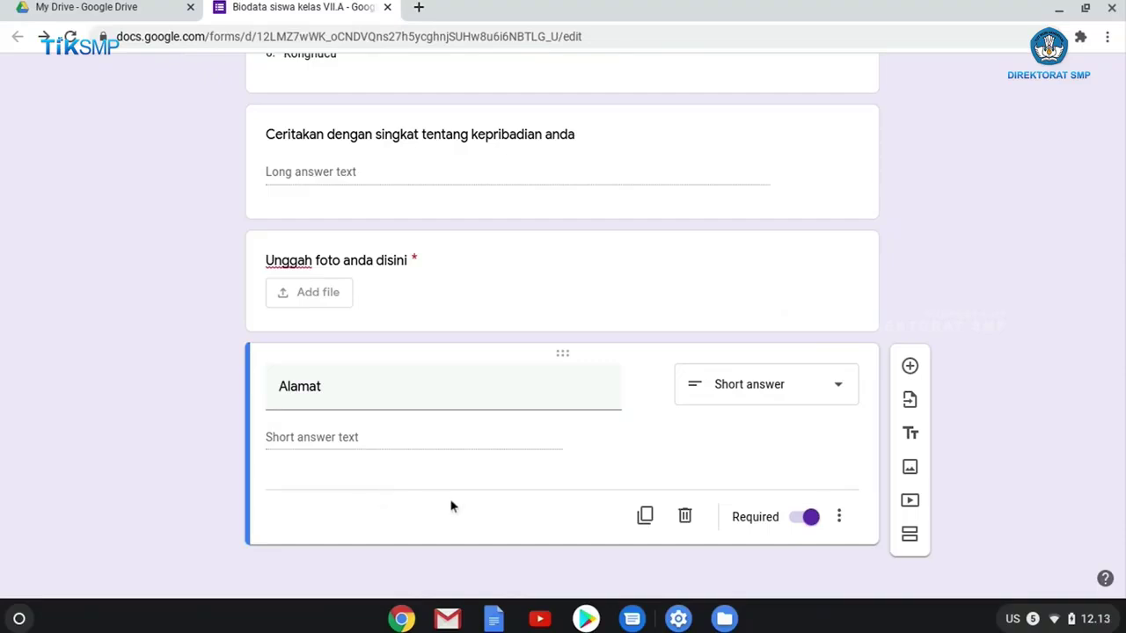
scroll(1021, 273, up, 1)
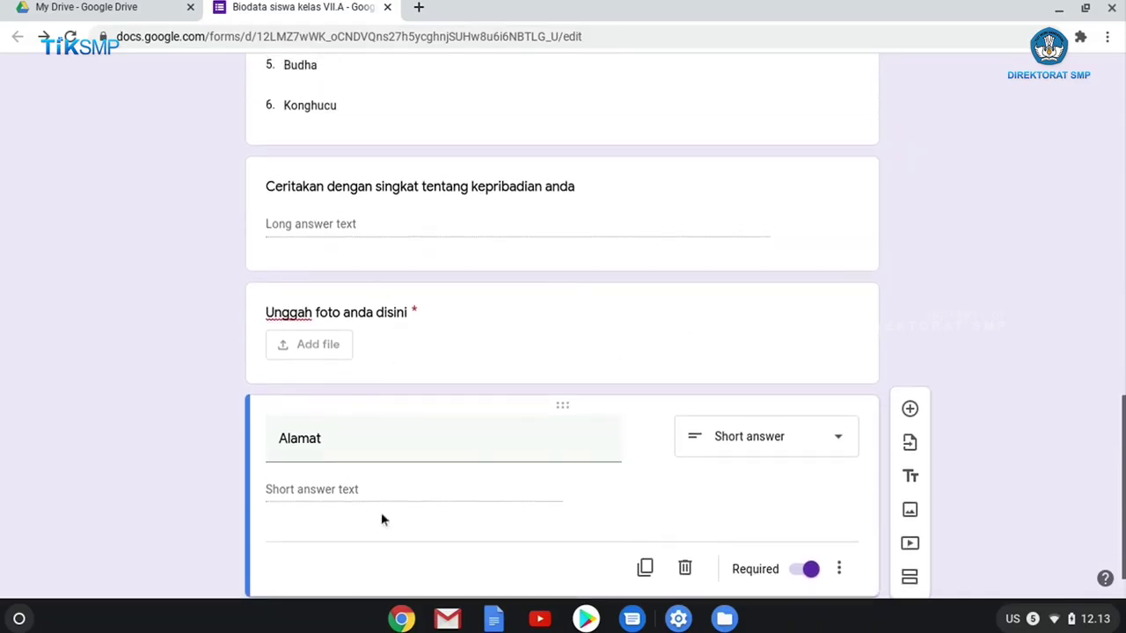
scroll(381, 525, up, 1)
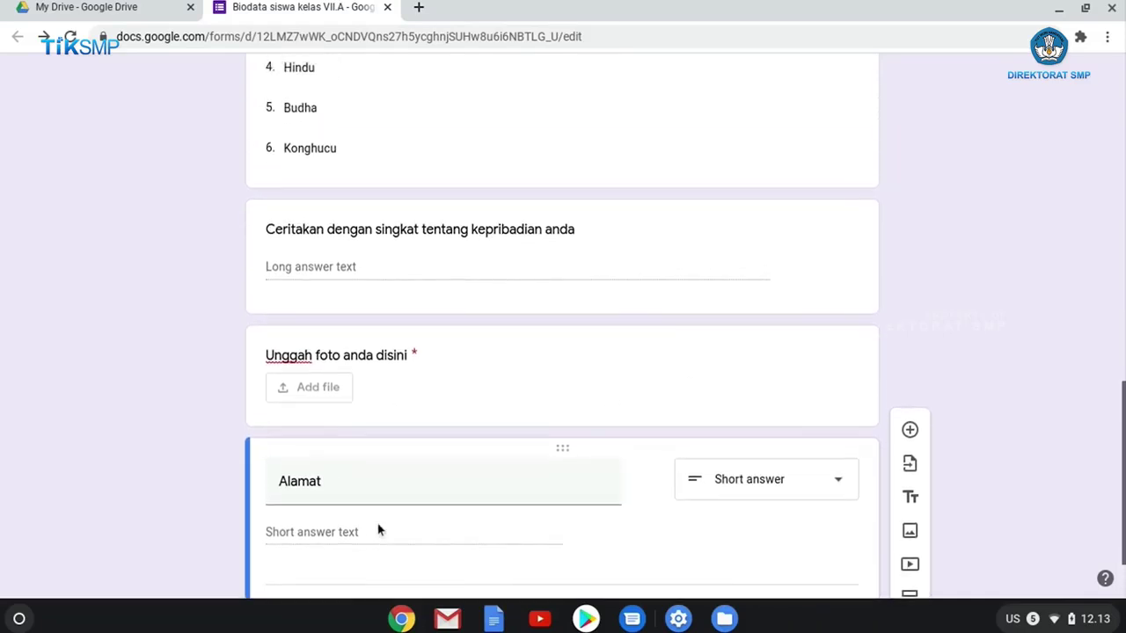
scroll(379, 528, up, 1)
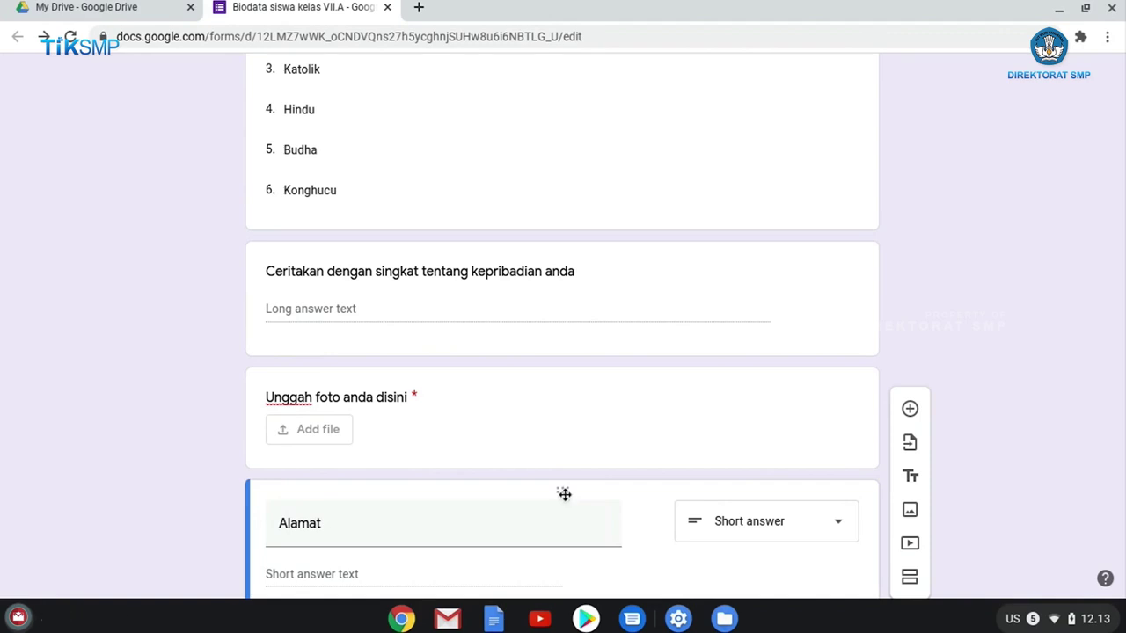
Drag the Alamat question up so it sits above Tempat lahir, below Jenis Kelamin.
mouse_move(564, 491)
mouse_down()
mouse_move(585, 271)
mouse_move(583, 91)
mouse_move(551, 473)
mouse_up()
drag(559, 356, 581, 310)
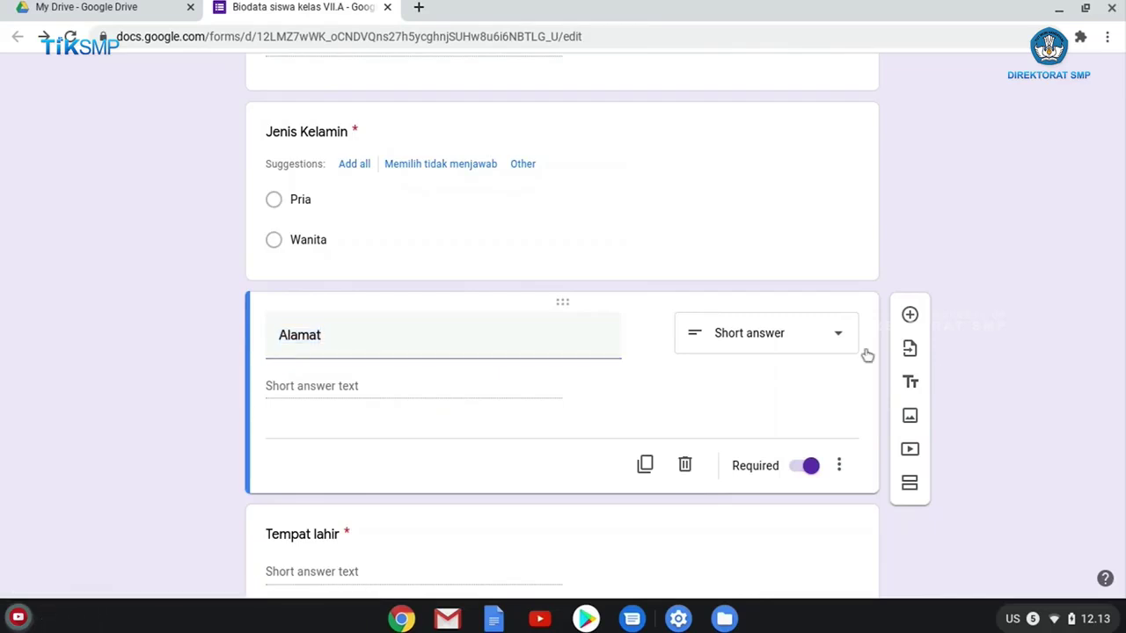
scroll(651, 369, up, 5)
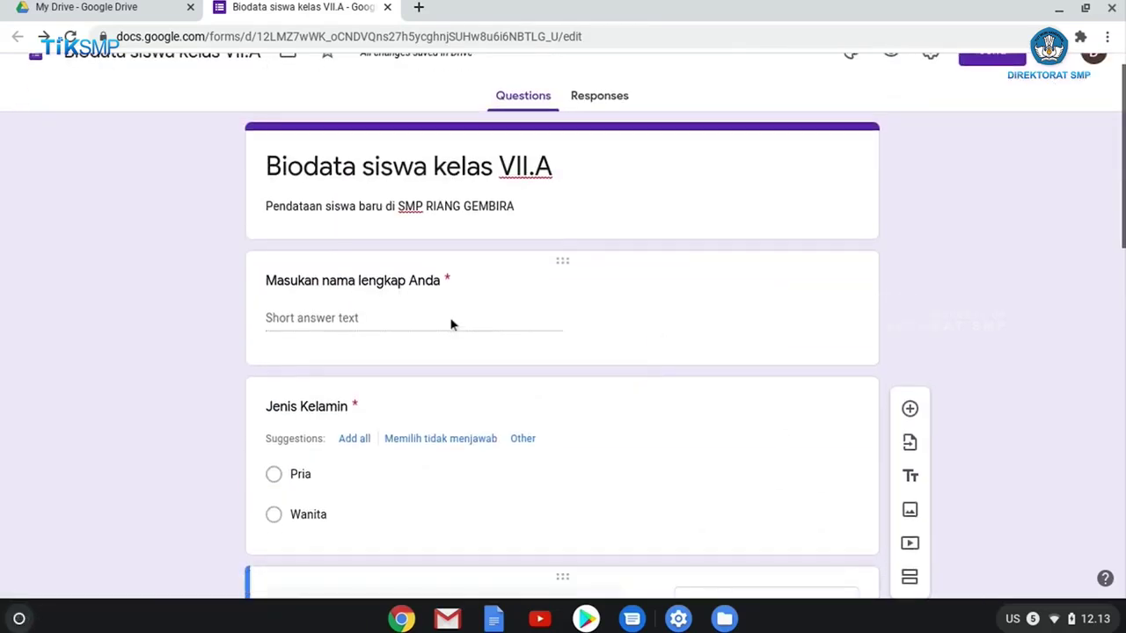
scroll(452, 322, down, 5)
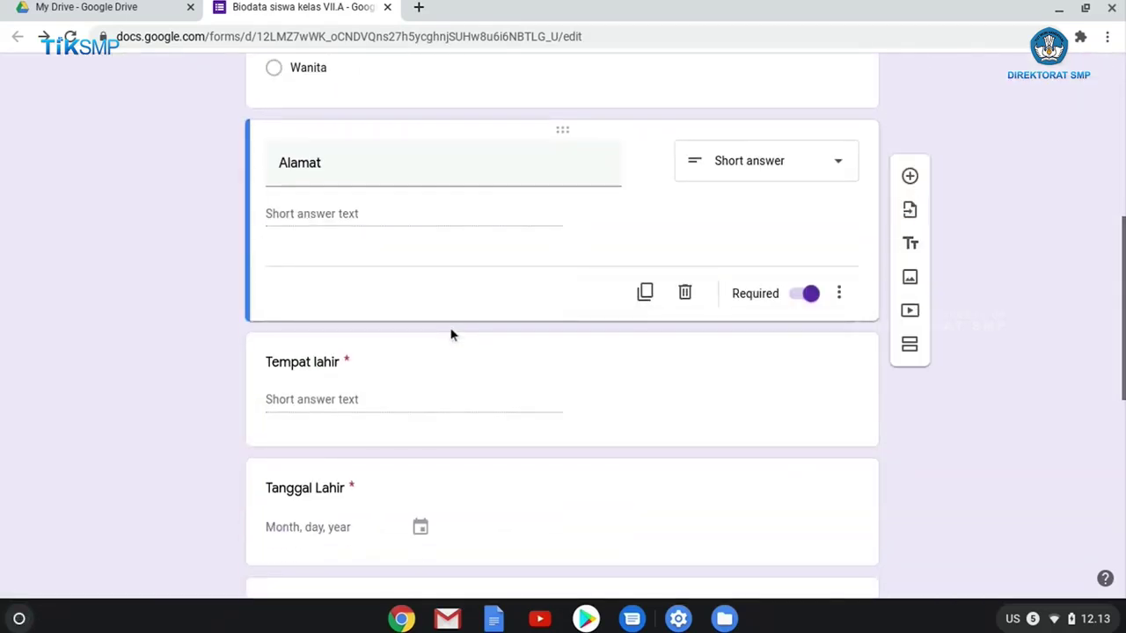
scroll(451, 332, down, 2)
scroll(452, 329, down, 5)
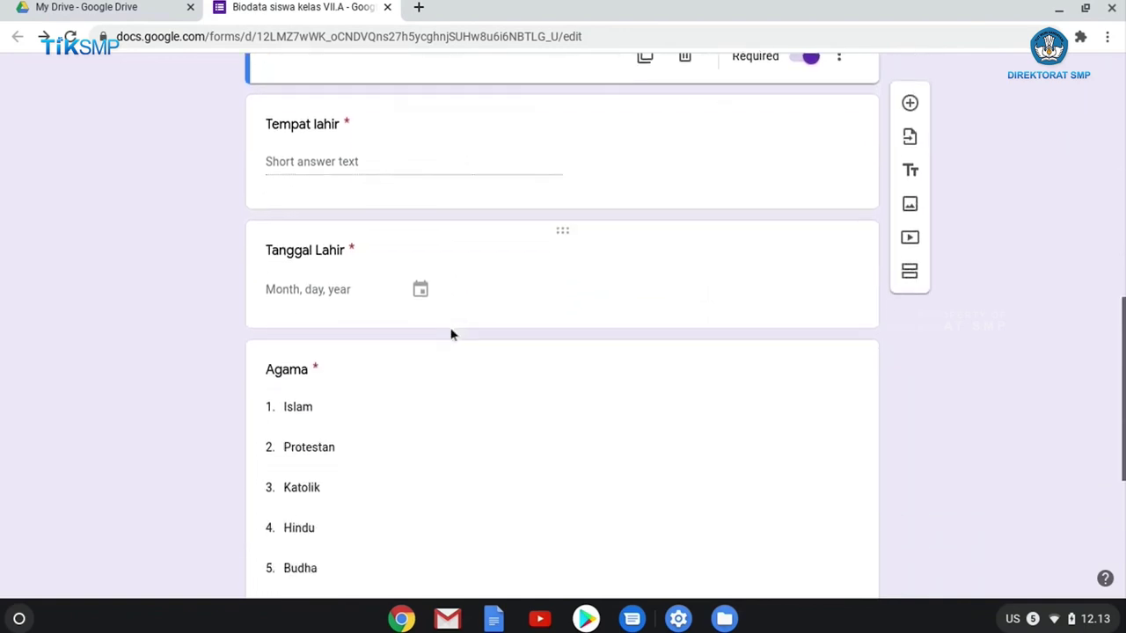
scroll(449, 329, down, 1)
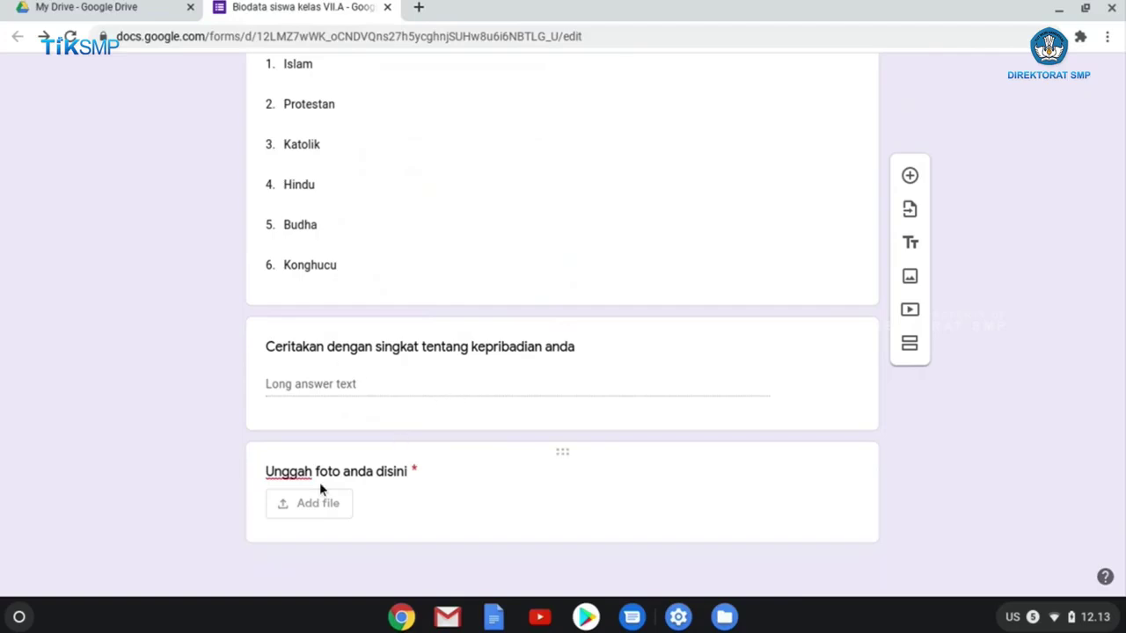
scroll(440, 428, up, 10)
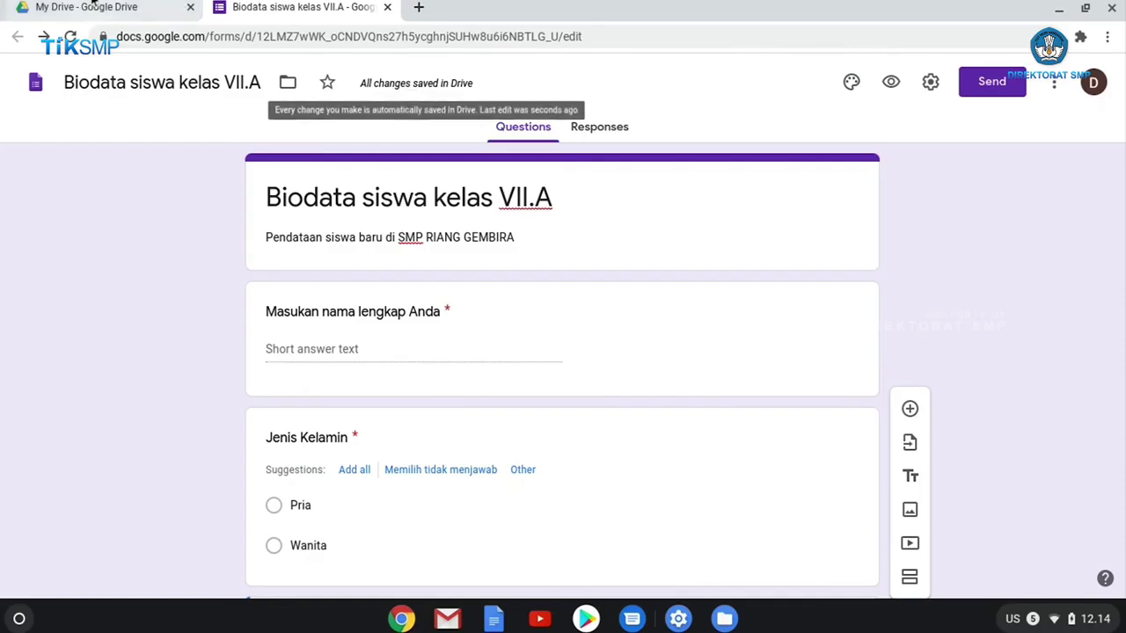
click(89, 24)
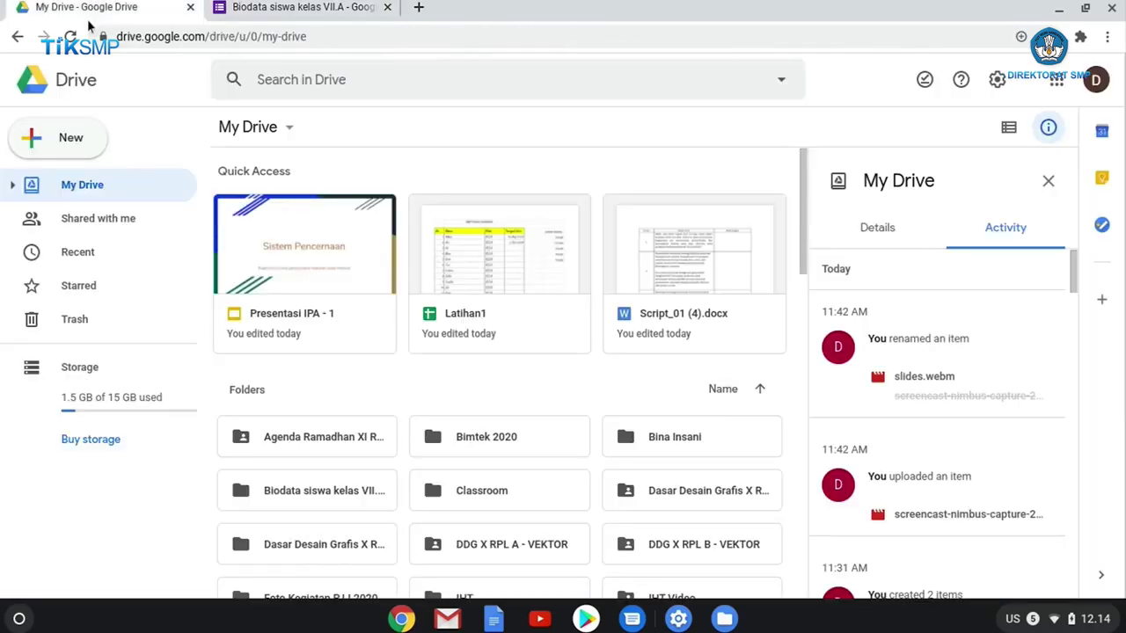
key(ctrl+r)
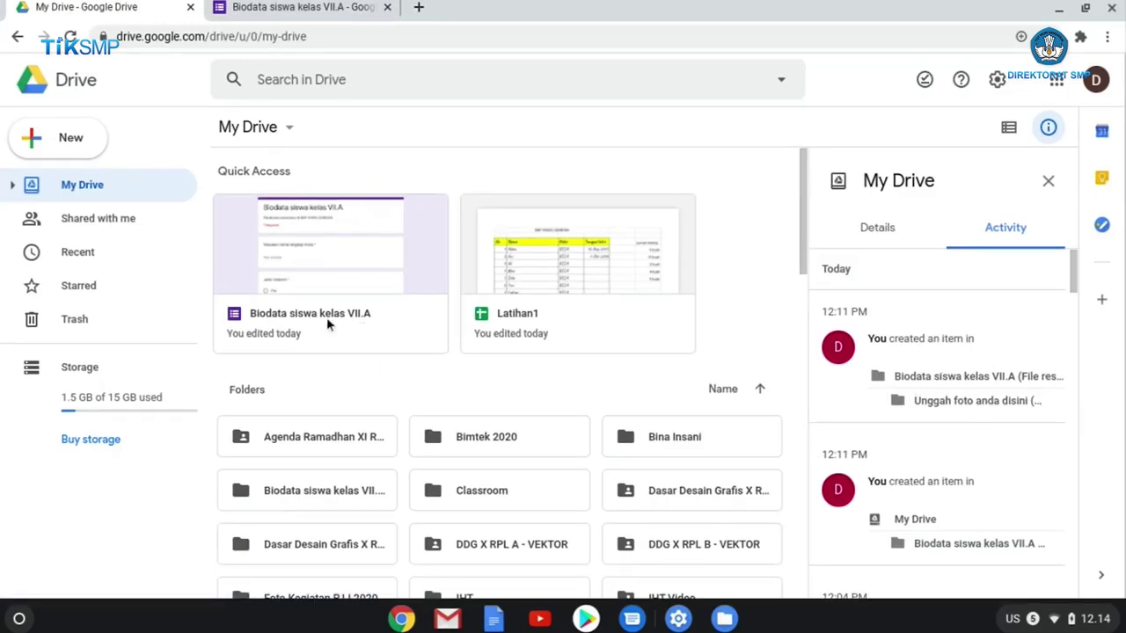
click(250, 7)
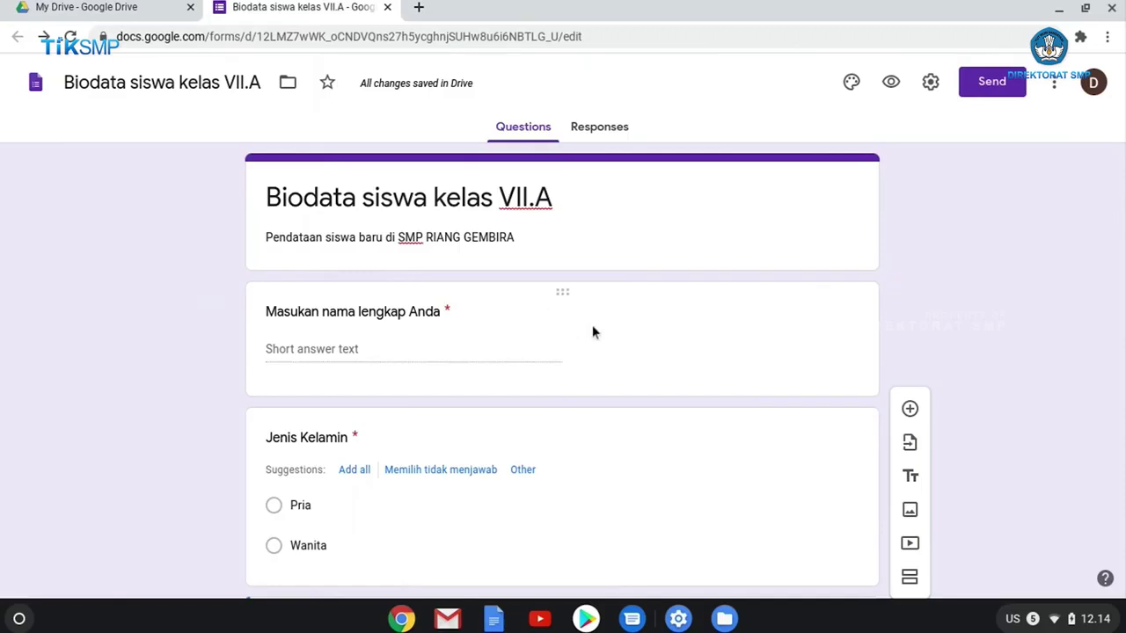
Address the form's email invitation to the student's e-mail address.
scroll(658, 317, down, 1)
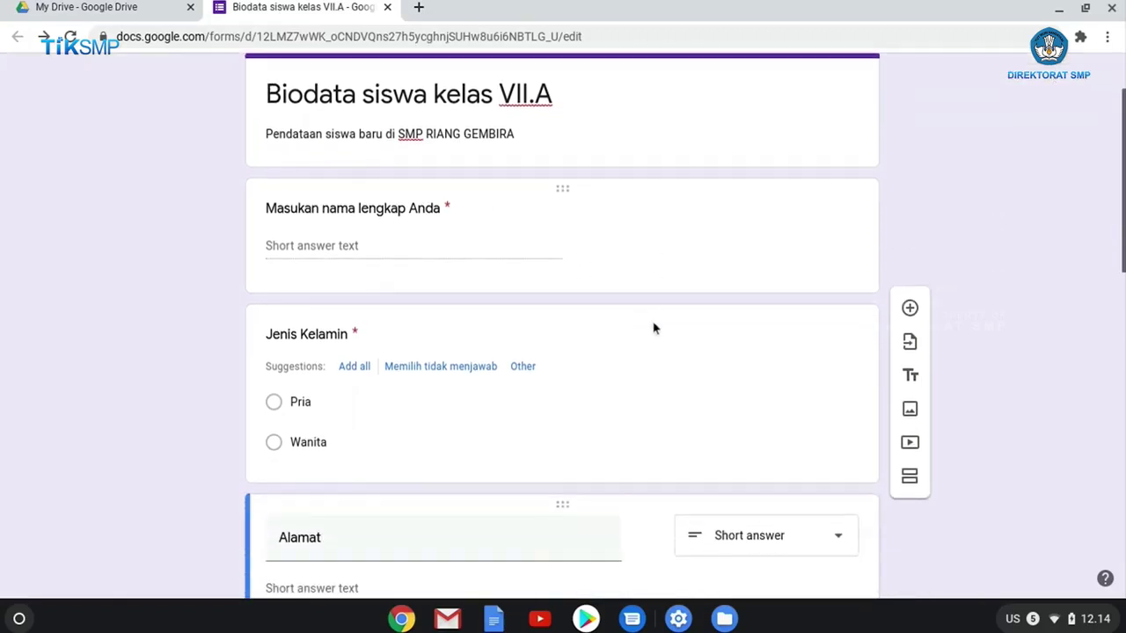
scroll(658, 322, up, 1)
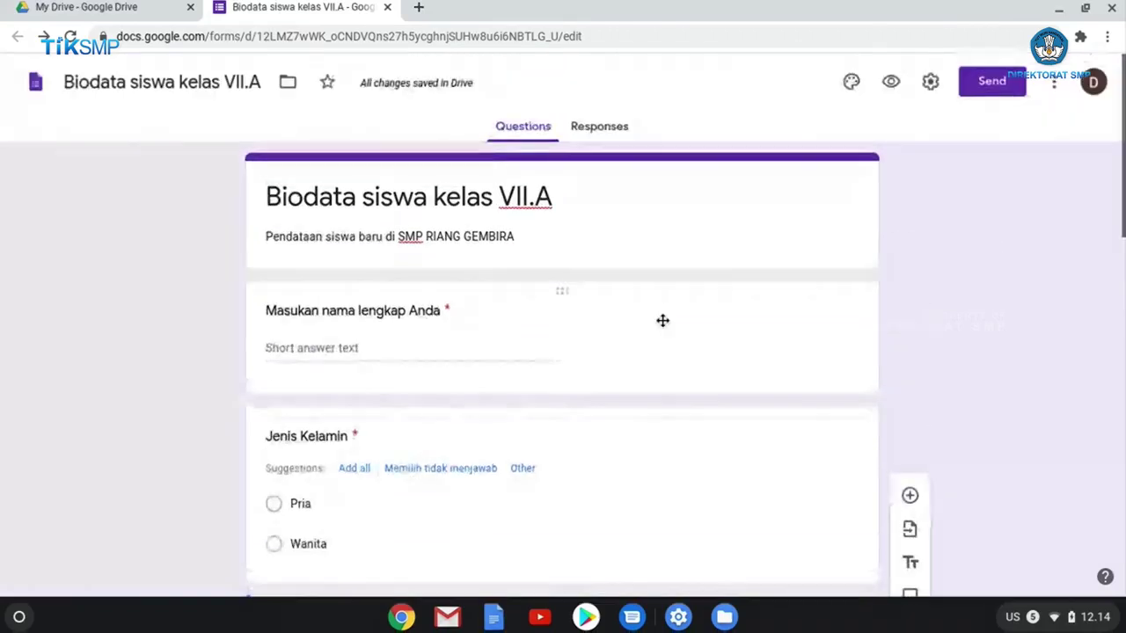
click(993, 82)
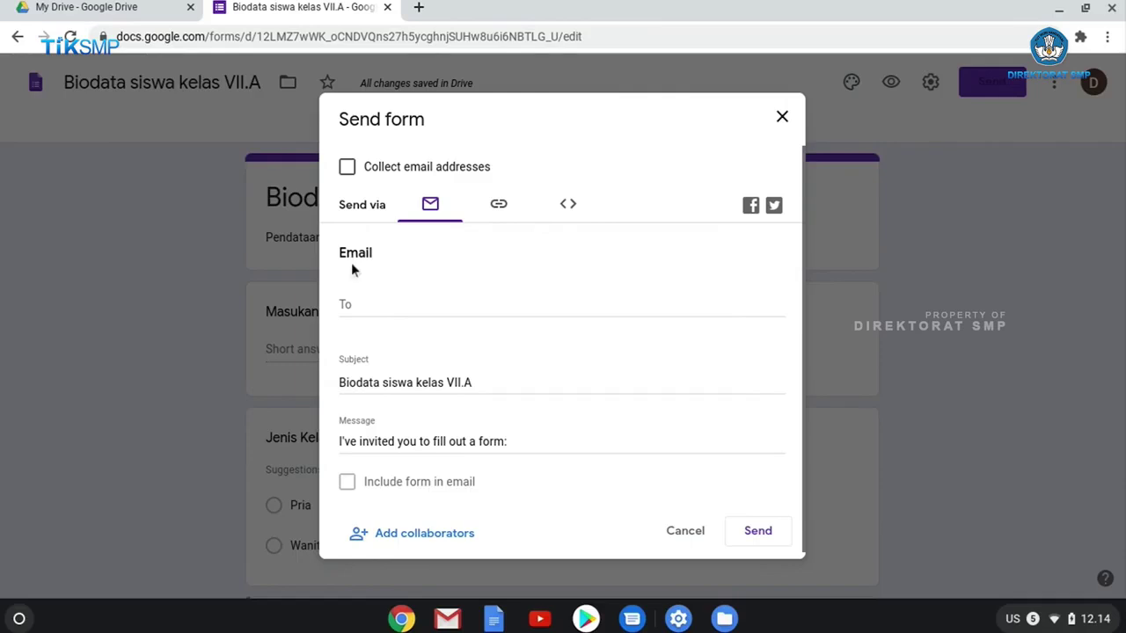
click(380, 305)
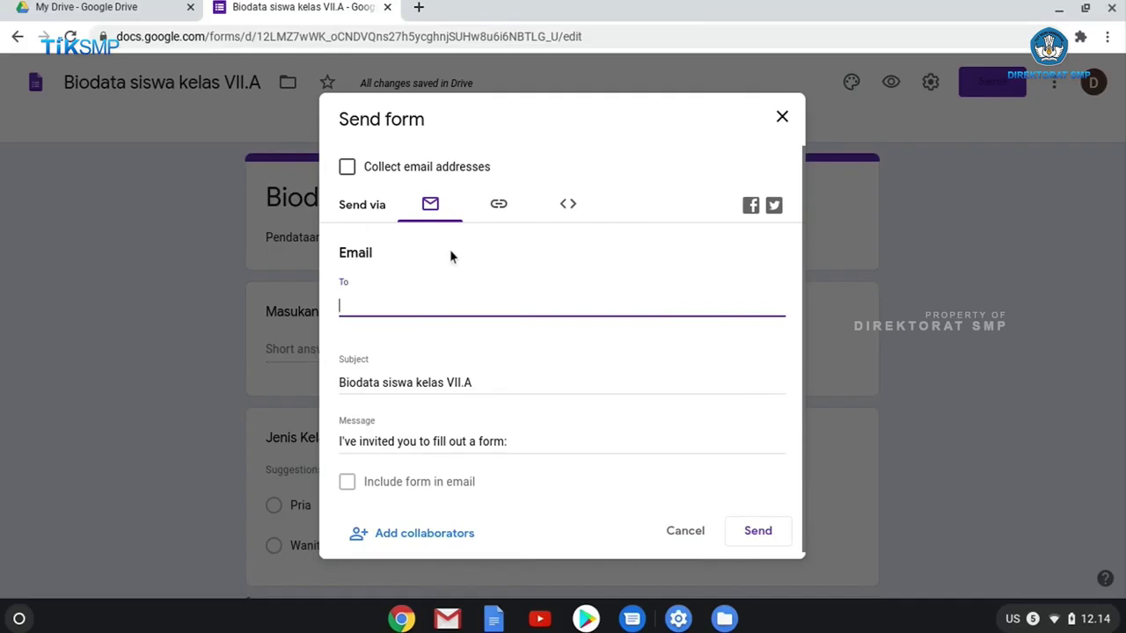
text(dela)
key(BackSpace)
key(BackSpace)
key(BackSpace)
key(BackSpace)
text(chaera)
key(BackSpace)
key(BackSpace)
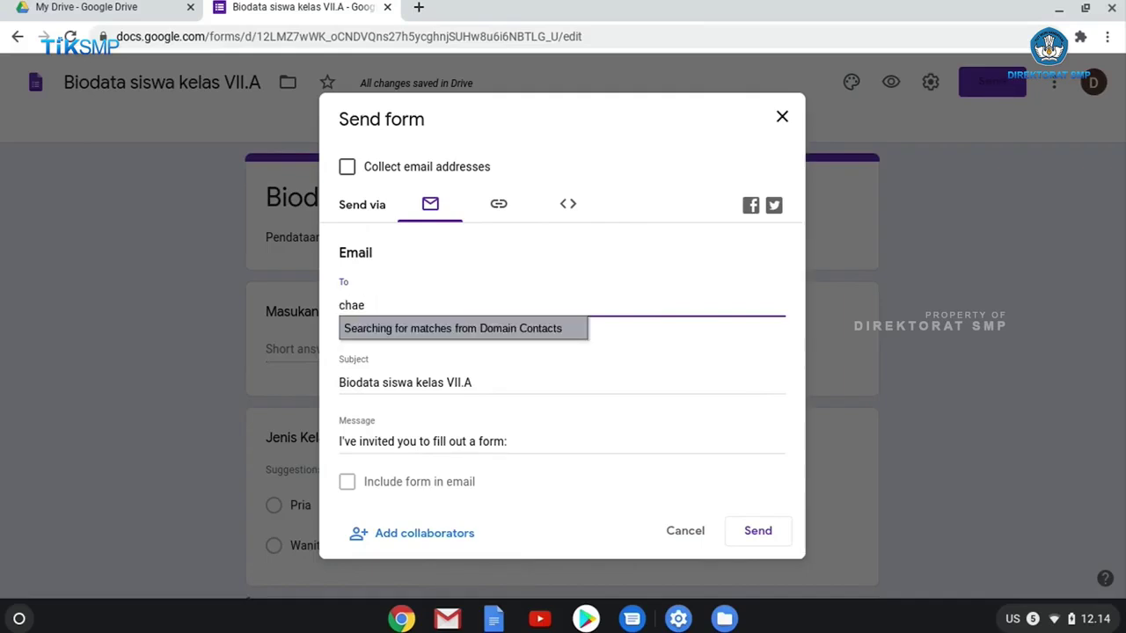
key(BackSpace)
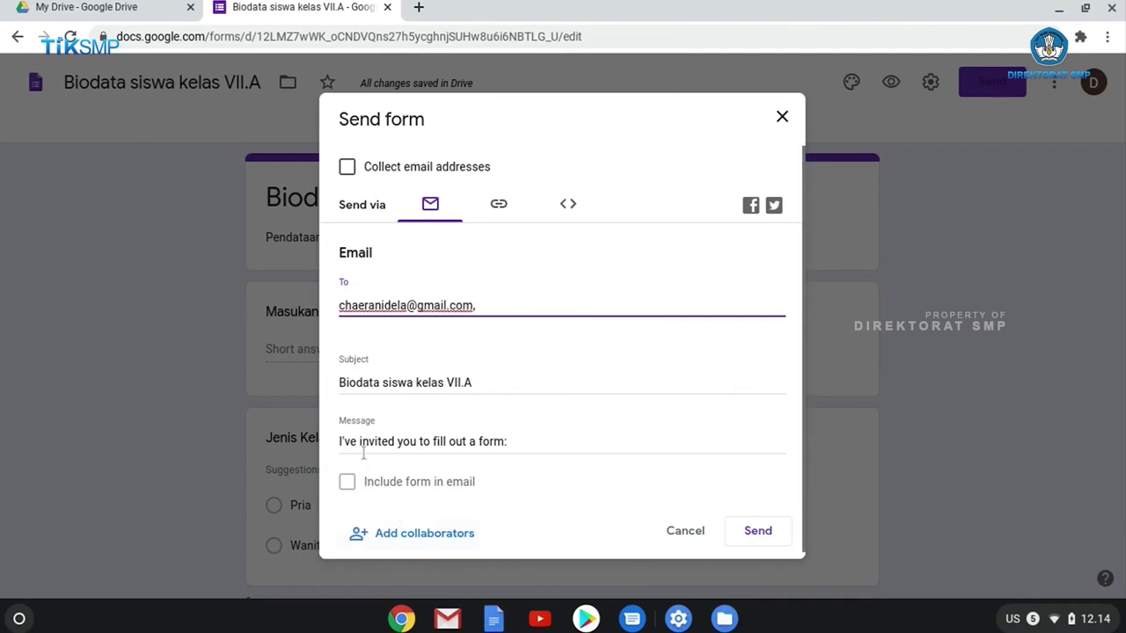
Replace the invitation message with 'Silahkan isikan form ini' and send the email.
drag(534, 442, 294, 441)
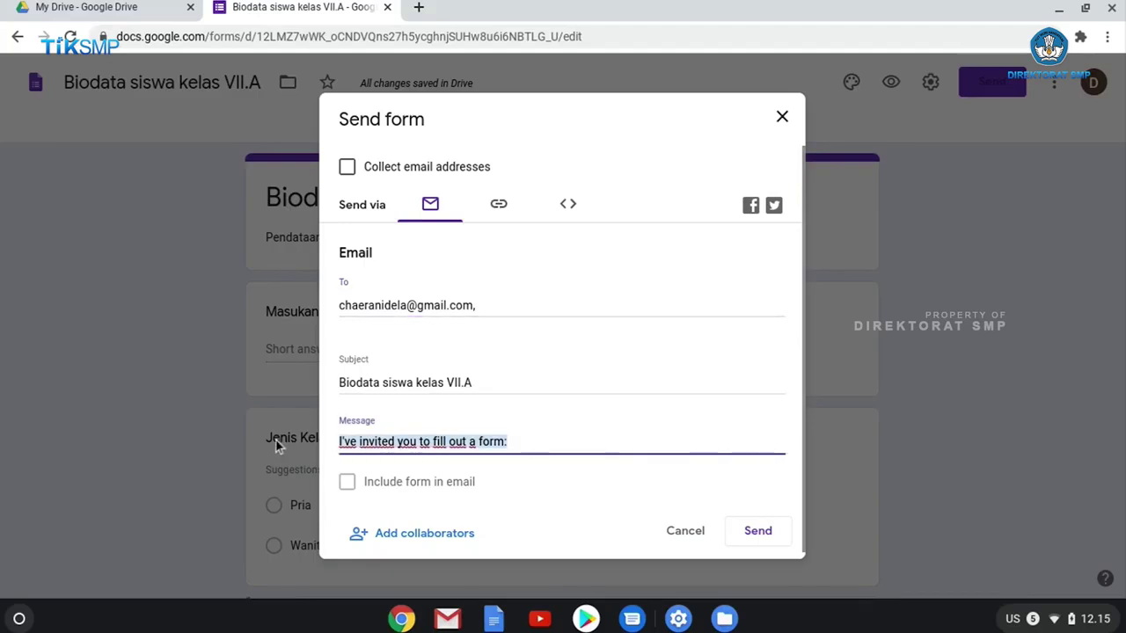
text(Silahka)
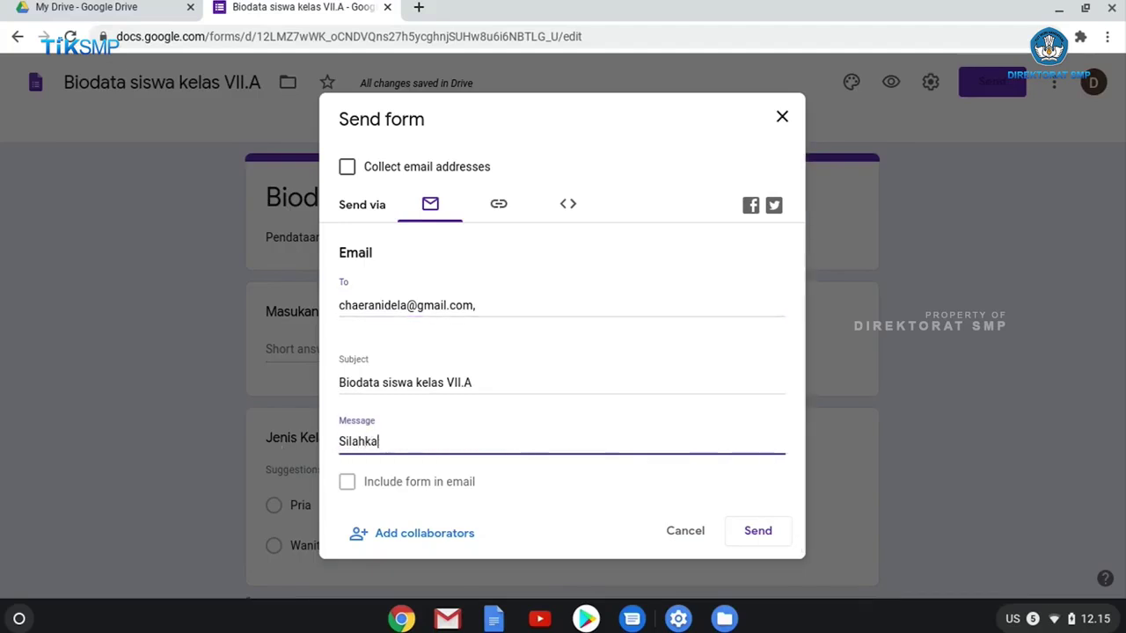
text(n isikan form )
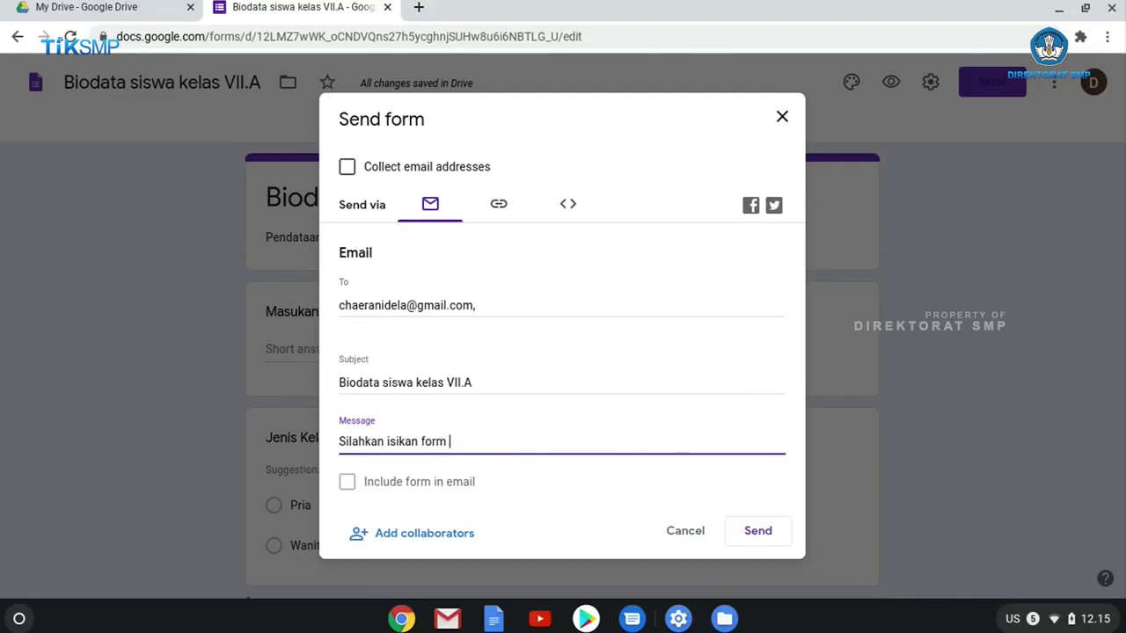
text(ini)
click(758, 532)
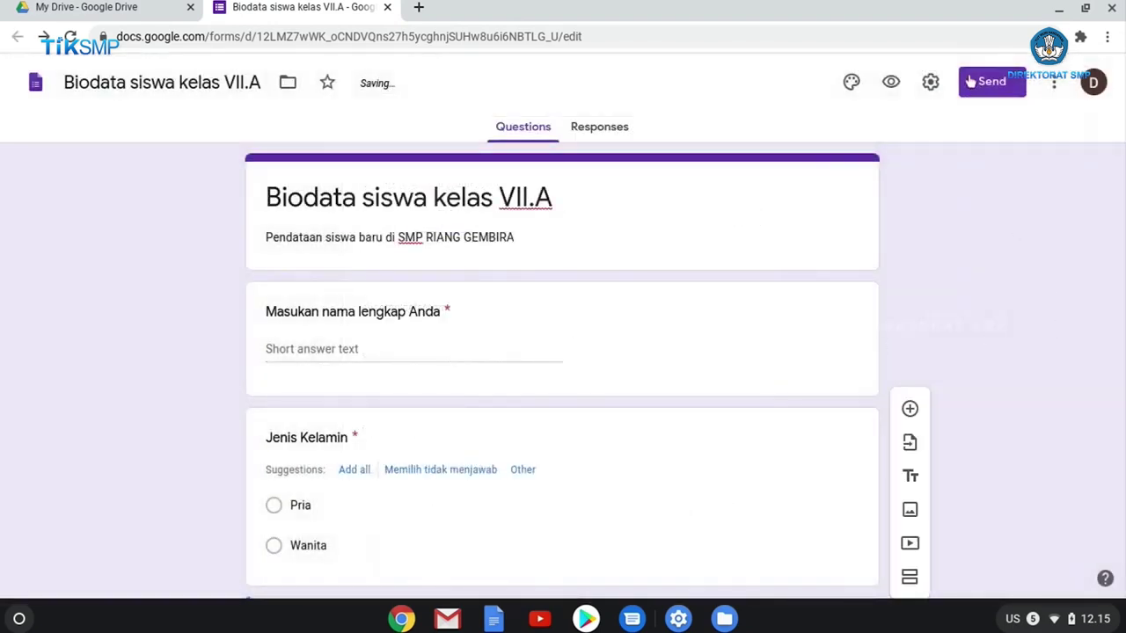
Copy the form's shortened share link and open a blank browser tab.
click(966, 79)
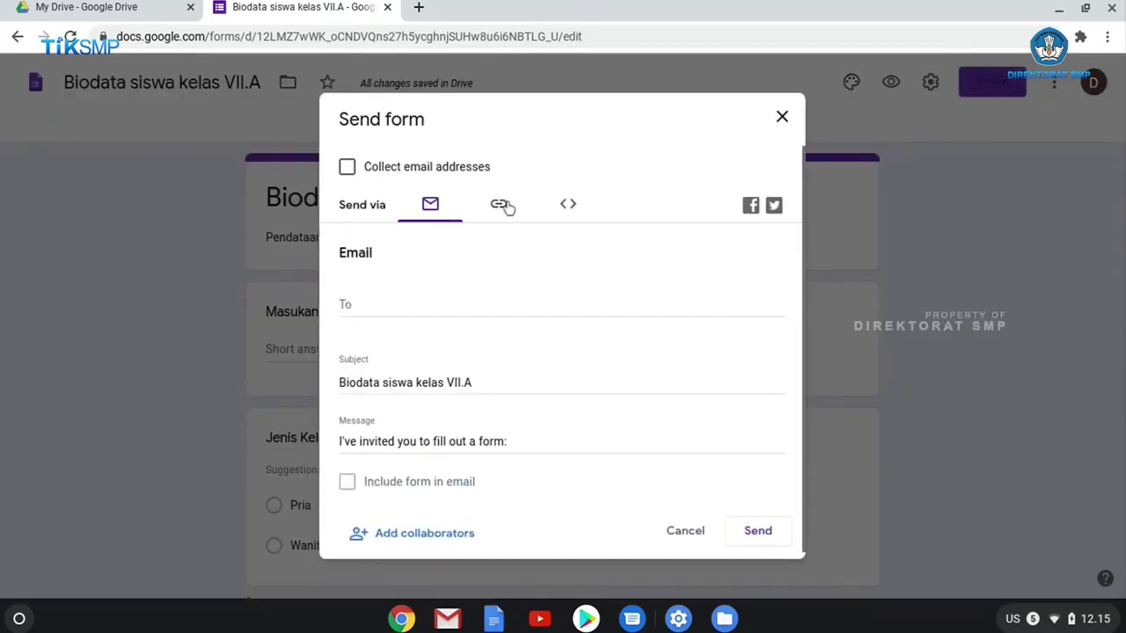
click(501, 205)
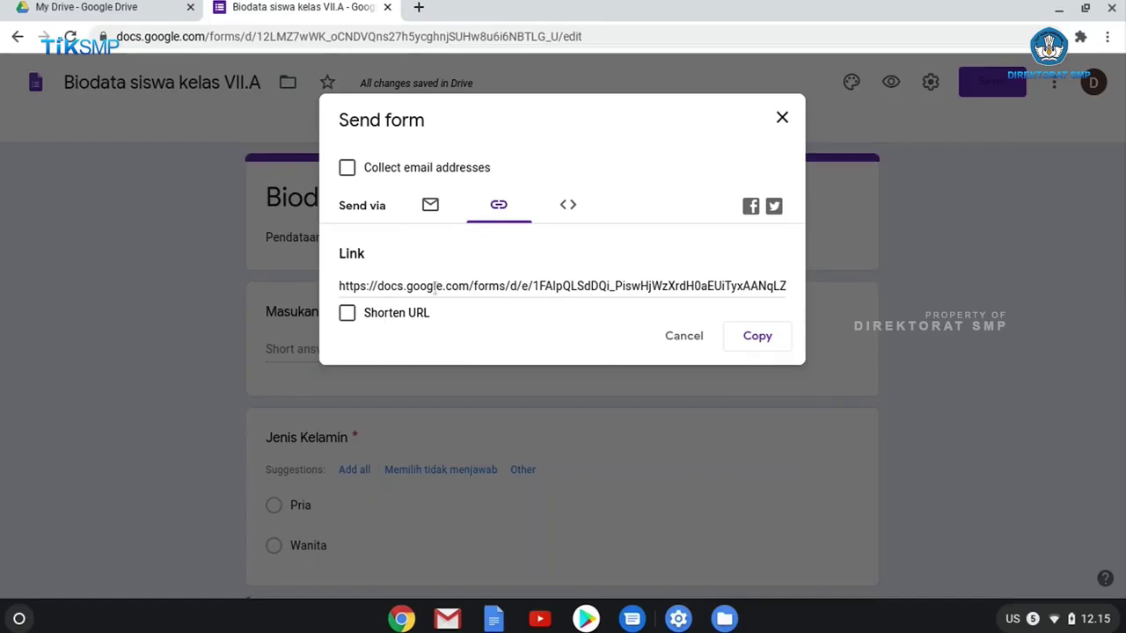
click(786, 286)
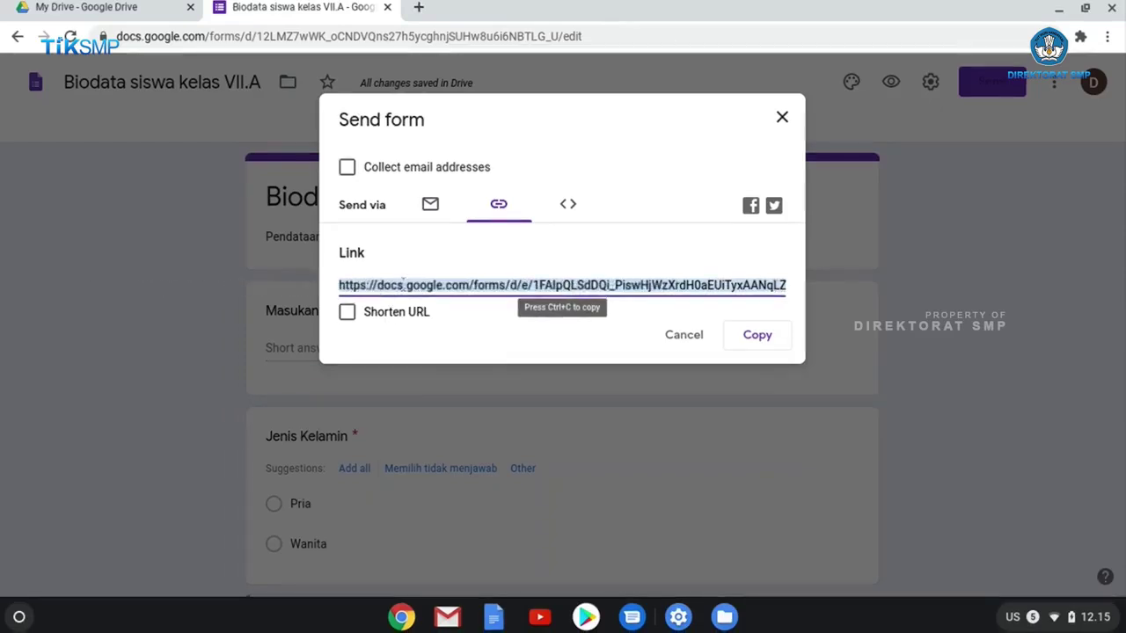
click(348, 315)
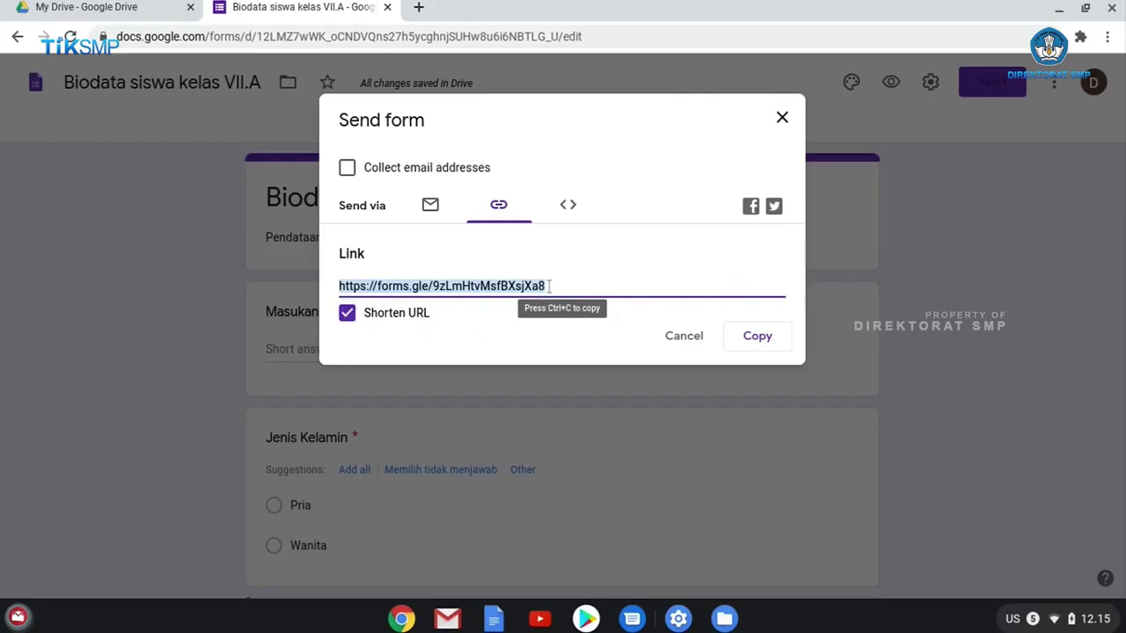
right_click(404, 288)
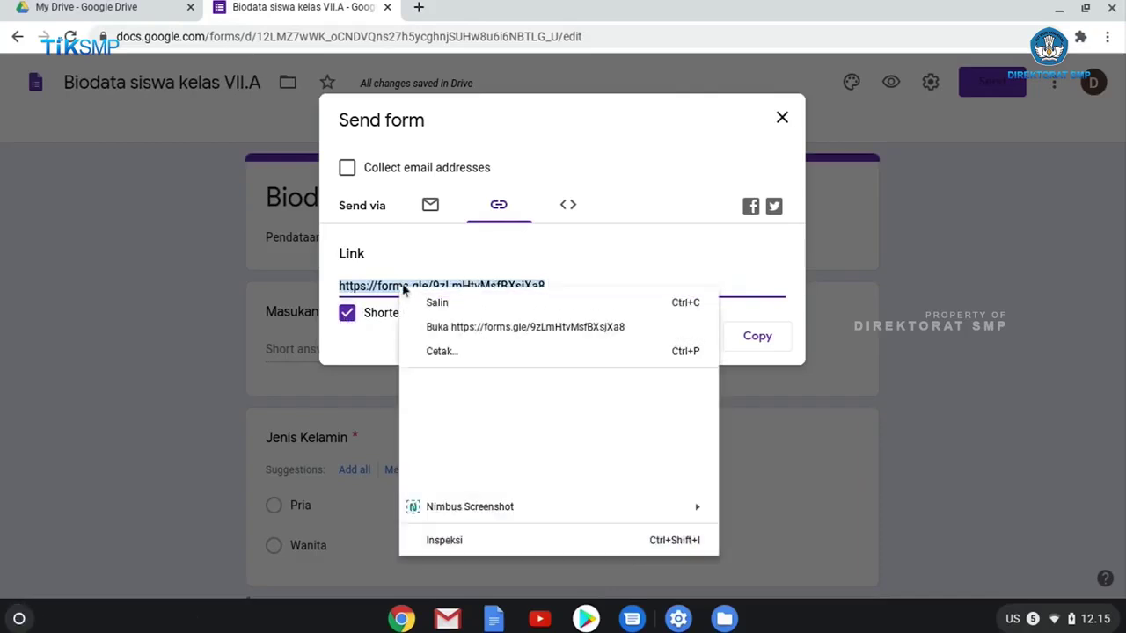
click(450, 302)
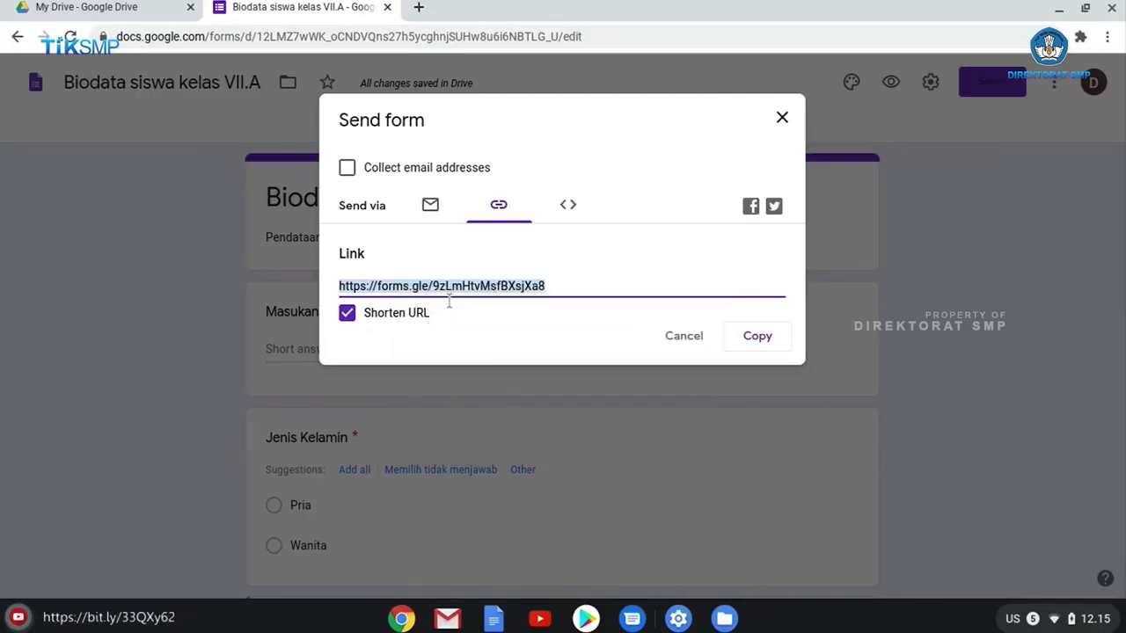
click(419, 8)
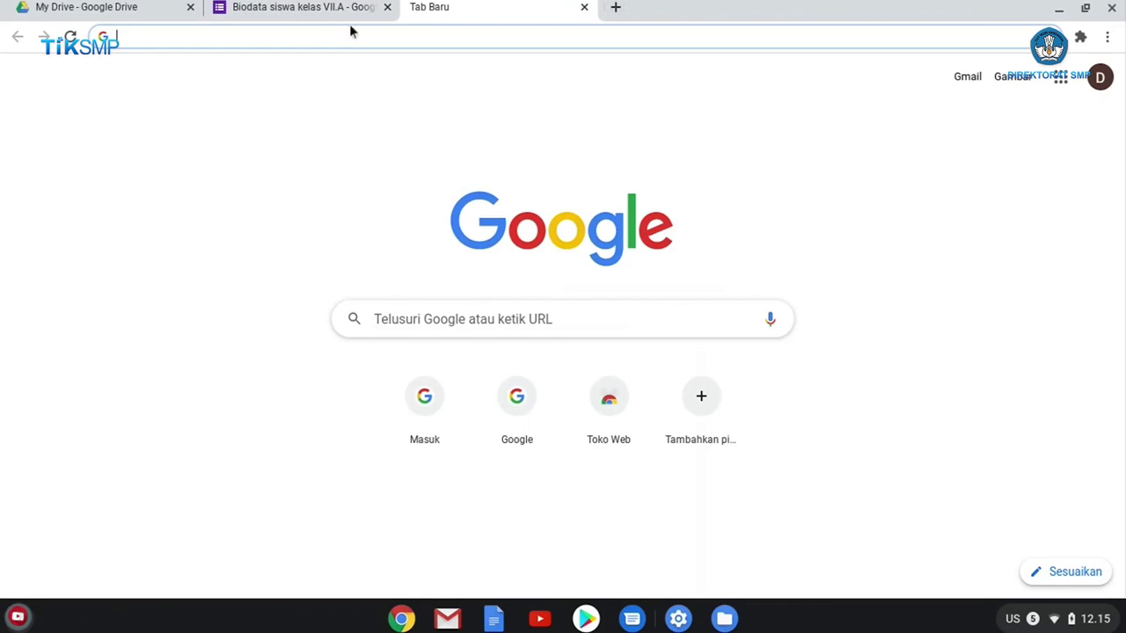
Paste the short form link into the new tab's address bar and load it.
click(286, 11)
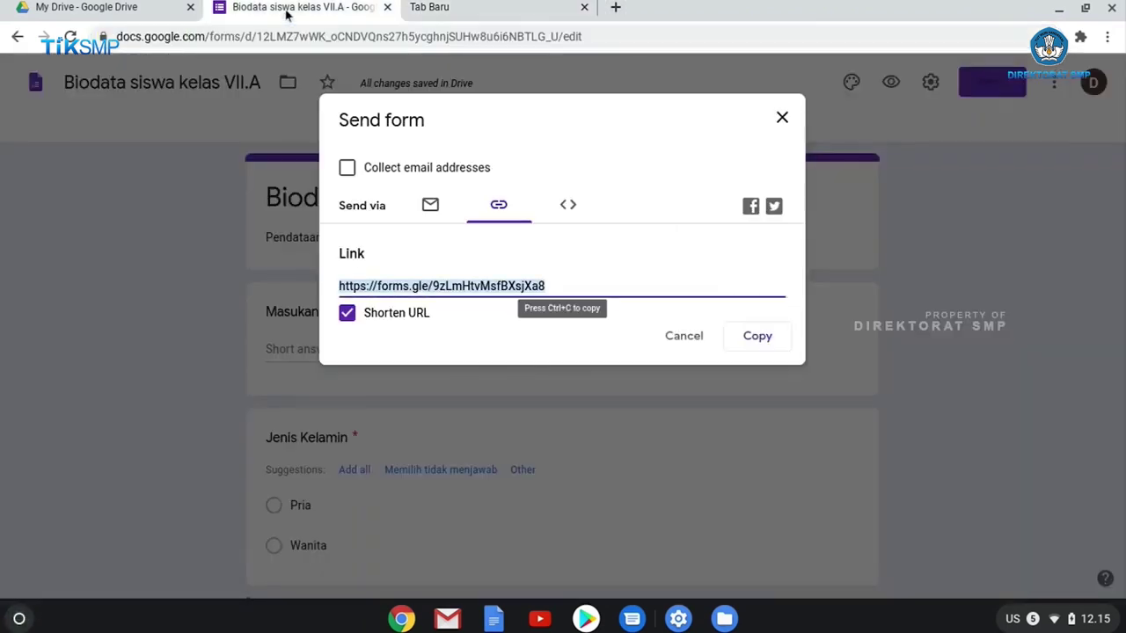
click(470, 21)
right_click(451, 39)
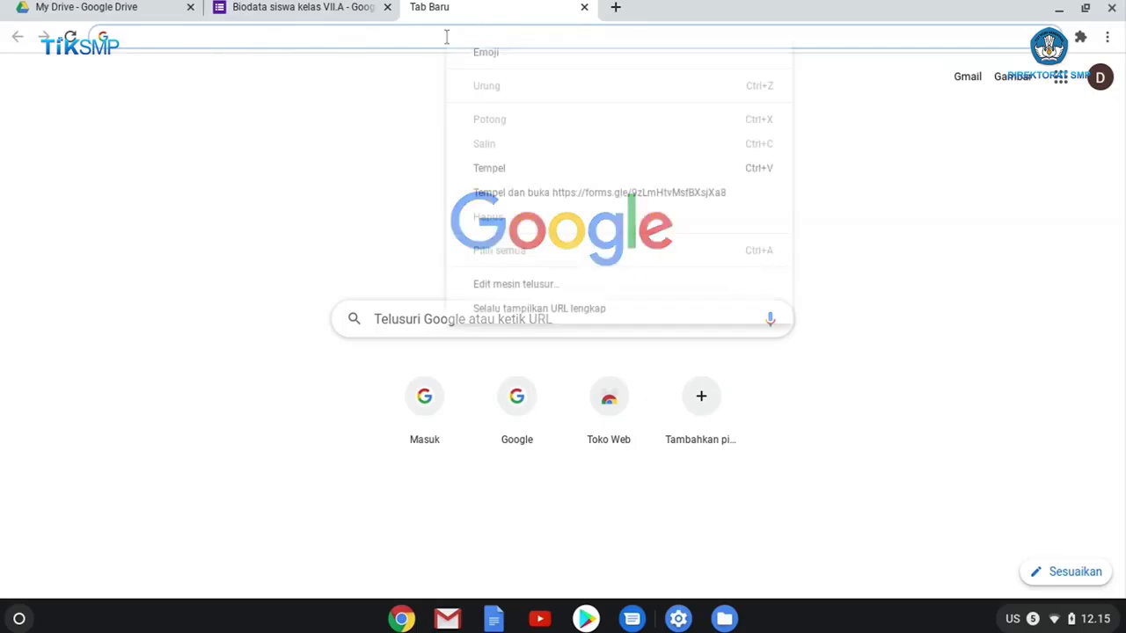
click(524, 168)
key(Return)
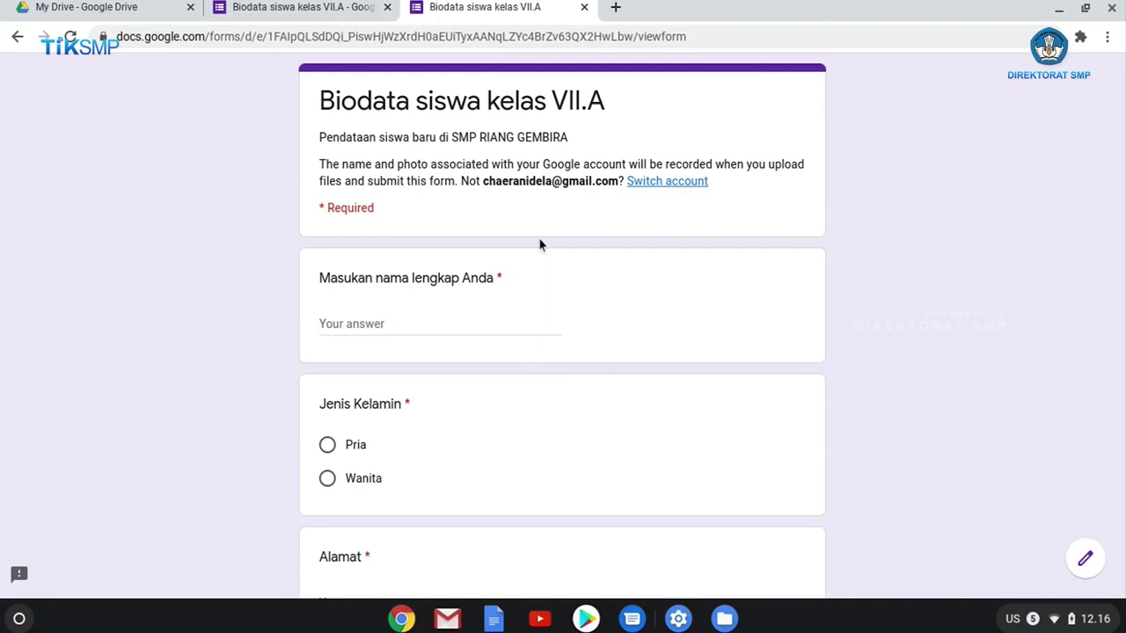
Check the editor's Responses page shows 0 responses, then return to the live form.
click(301, 8)
click(782, 117)
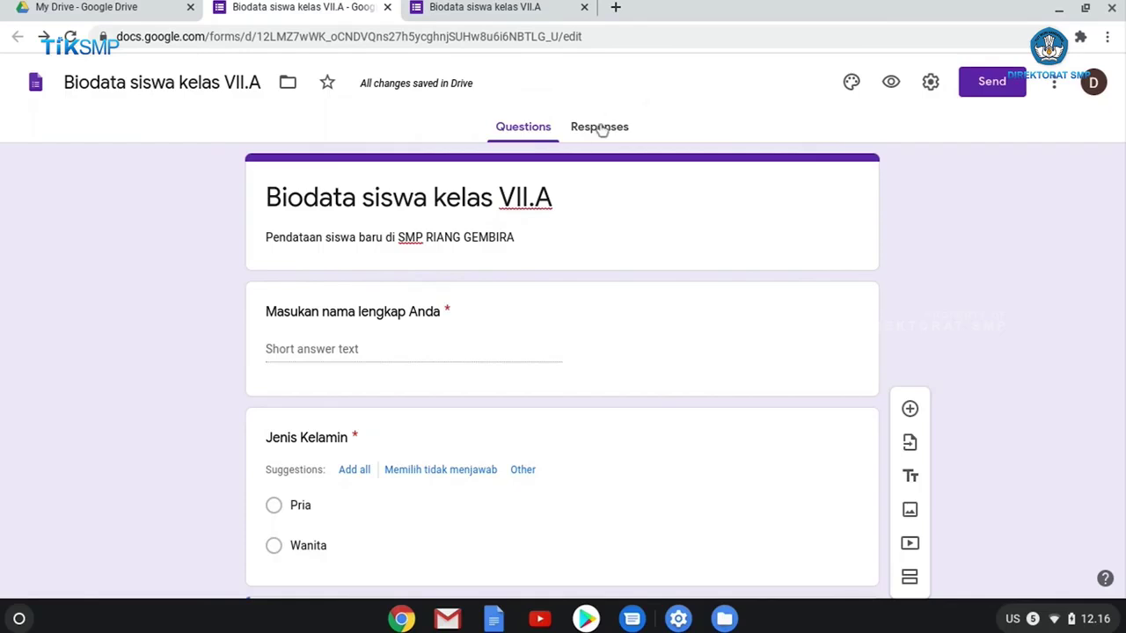
click(600, 127)
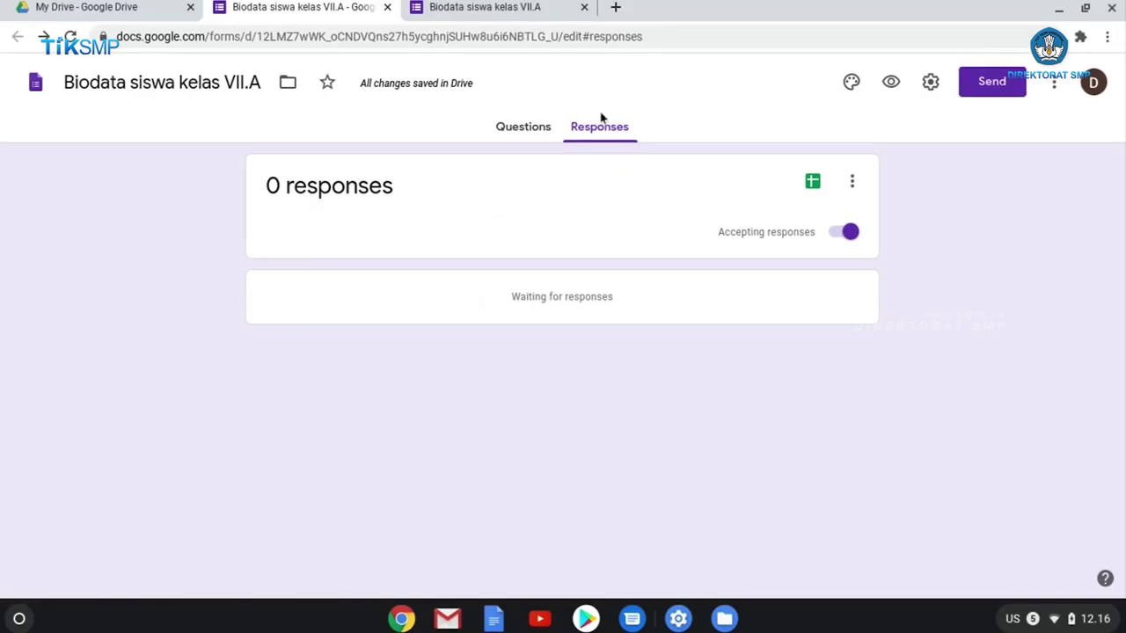
click(500, 19)
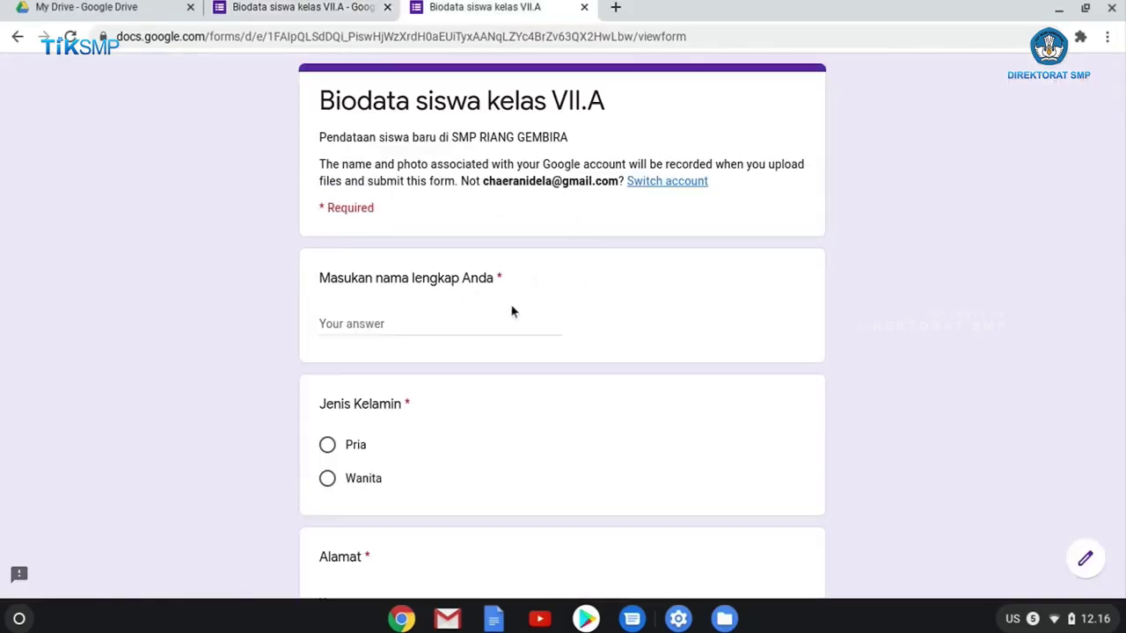
Enter the student's name, choose Wanita, and fill in the Alamat and Tempat lahir answers.
click(394, 324)
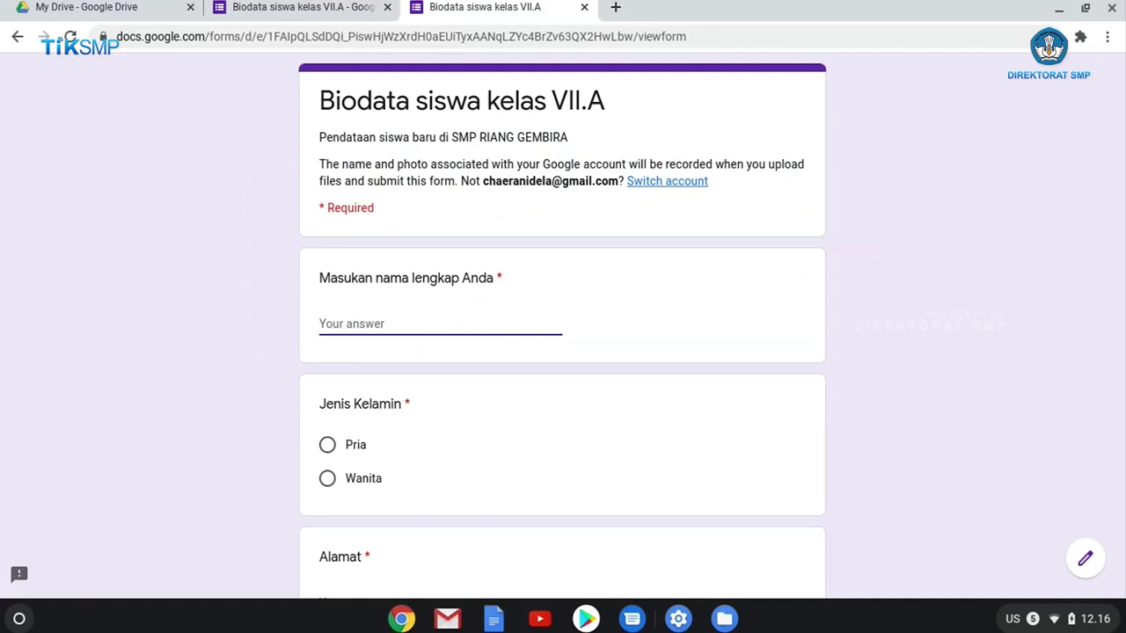
text(Titi Kamal)
scroll(334, 427, down, 1)
click(328, 431)
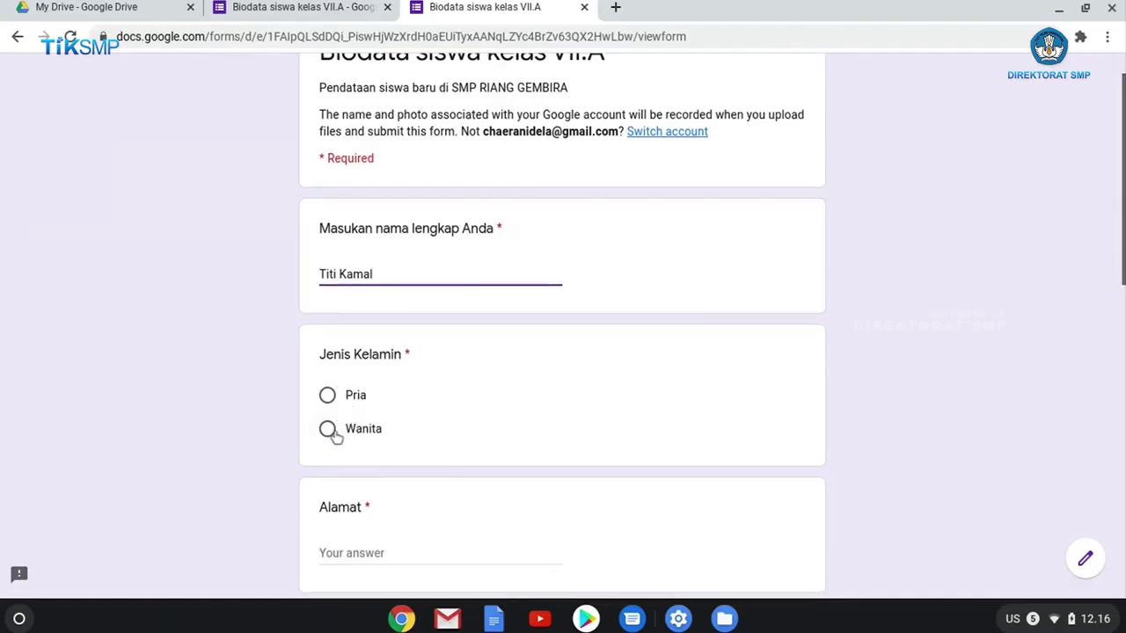
scroll(557, 423, down, 3)
click(417, 397)
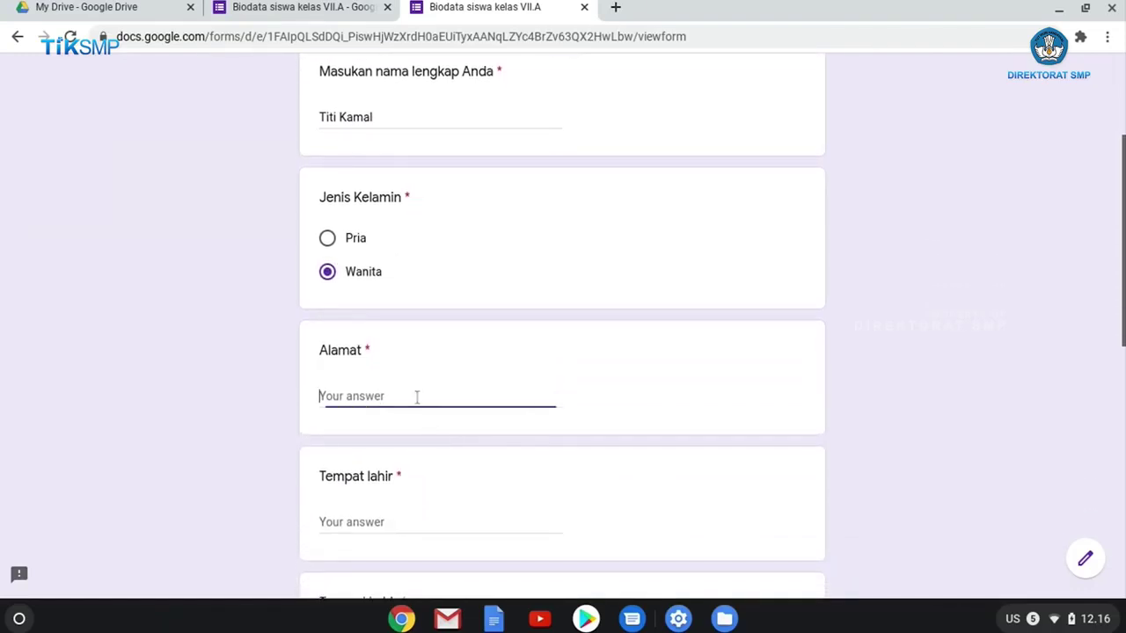
text(J)
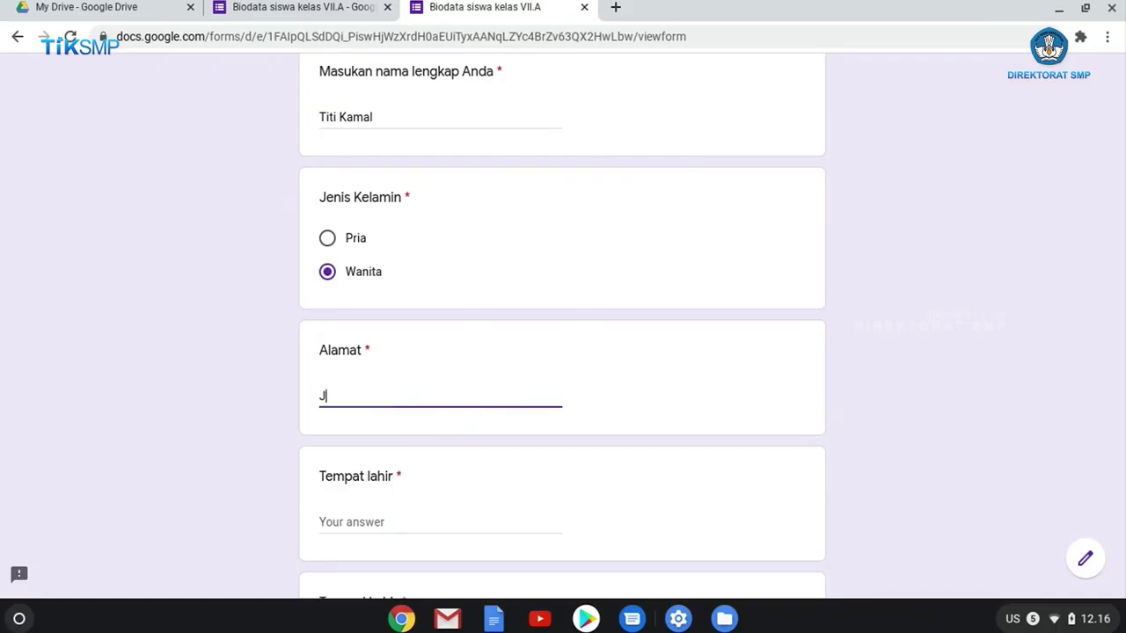
text(alan bahagia no.1)
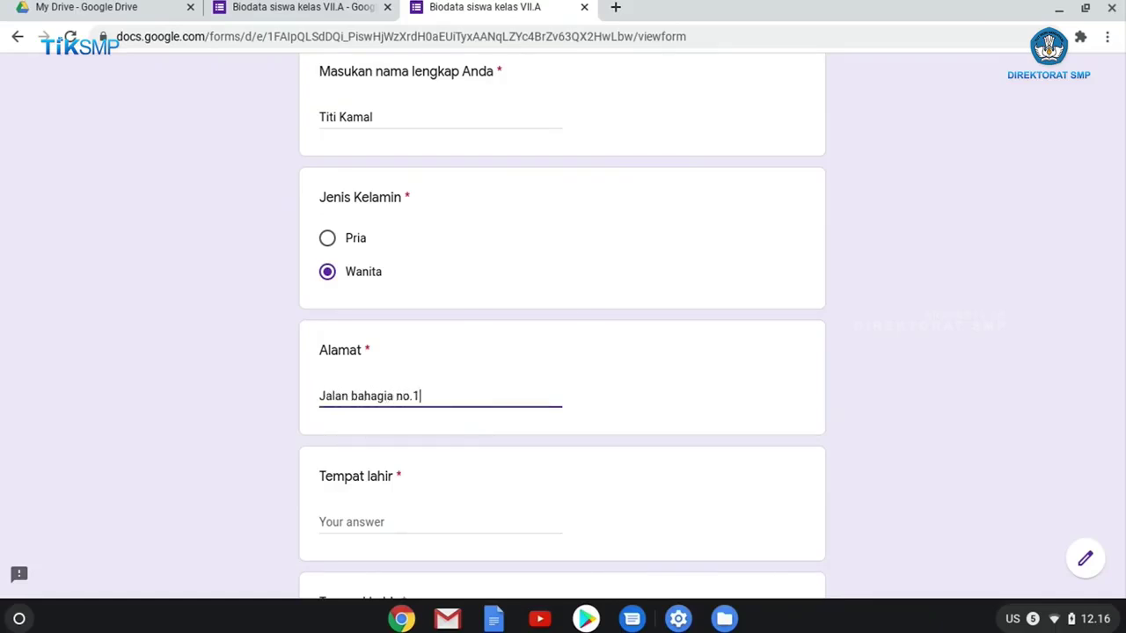
scroll(372, 466, down, 2)
click(374, 443)
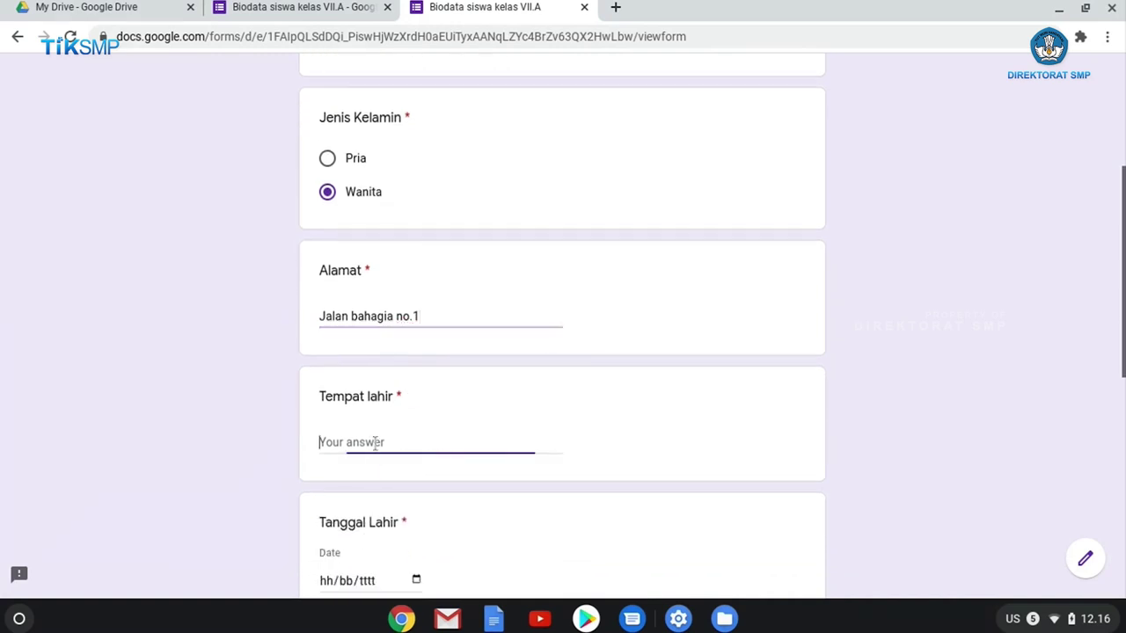
text(Padalarang)
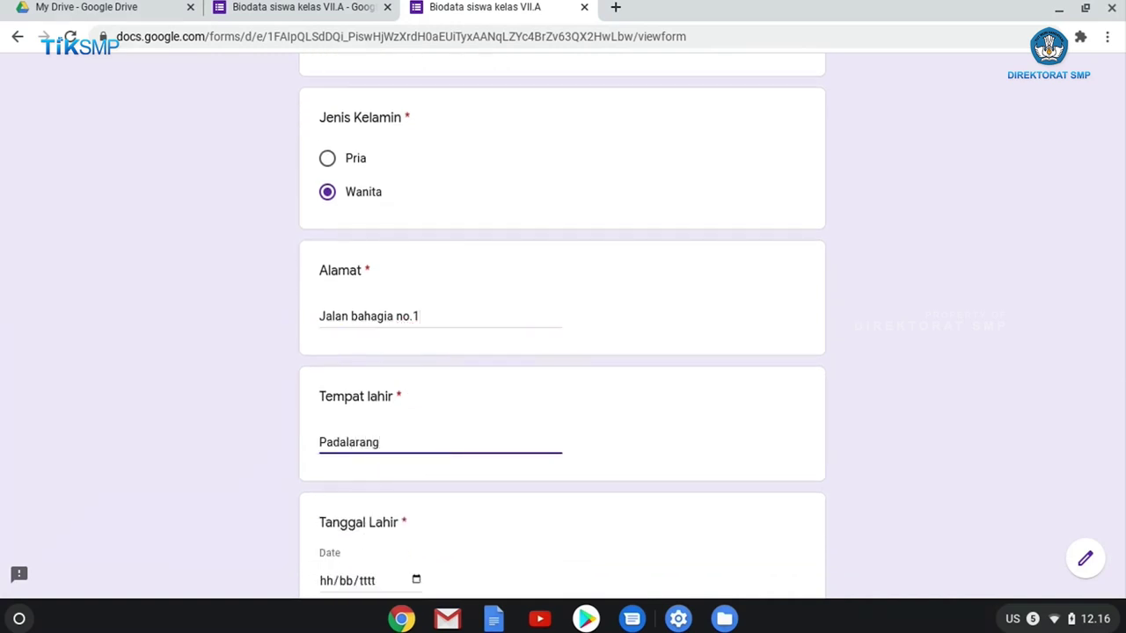
scroll(380, 450, down, 4)
Set Tanggal Lahir to 08/08/2007 in the date picker.
click(415, 425)
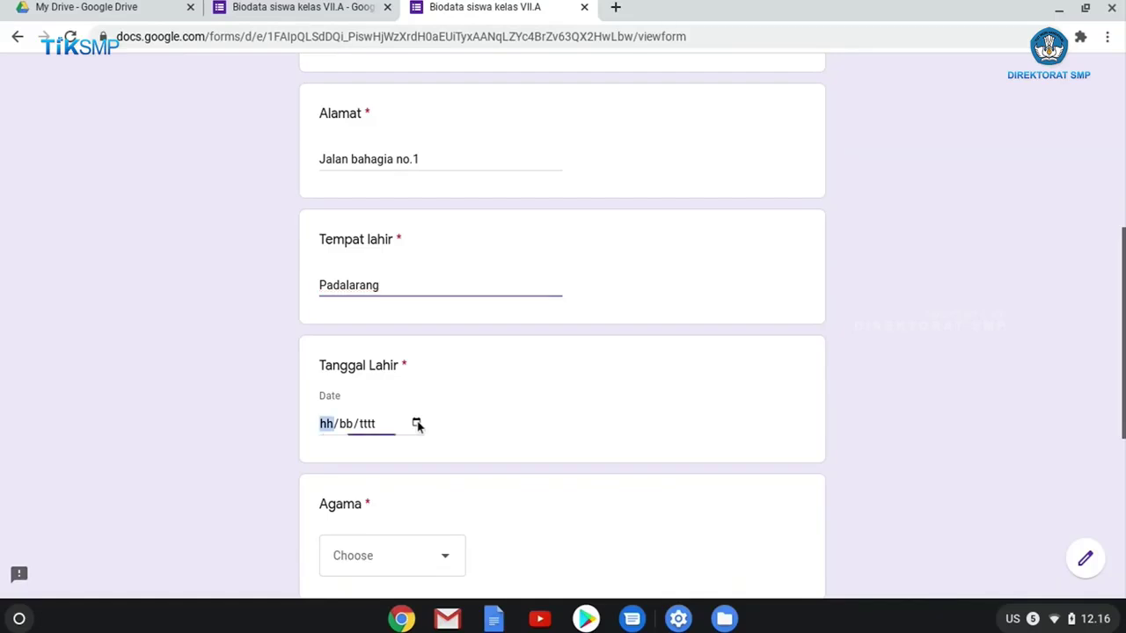
click(397, 199)
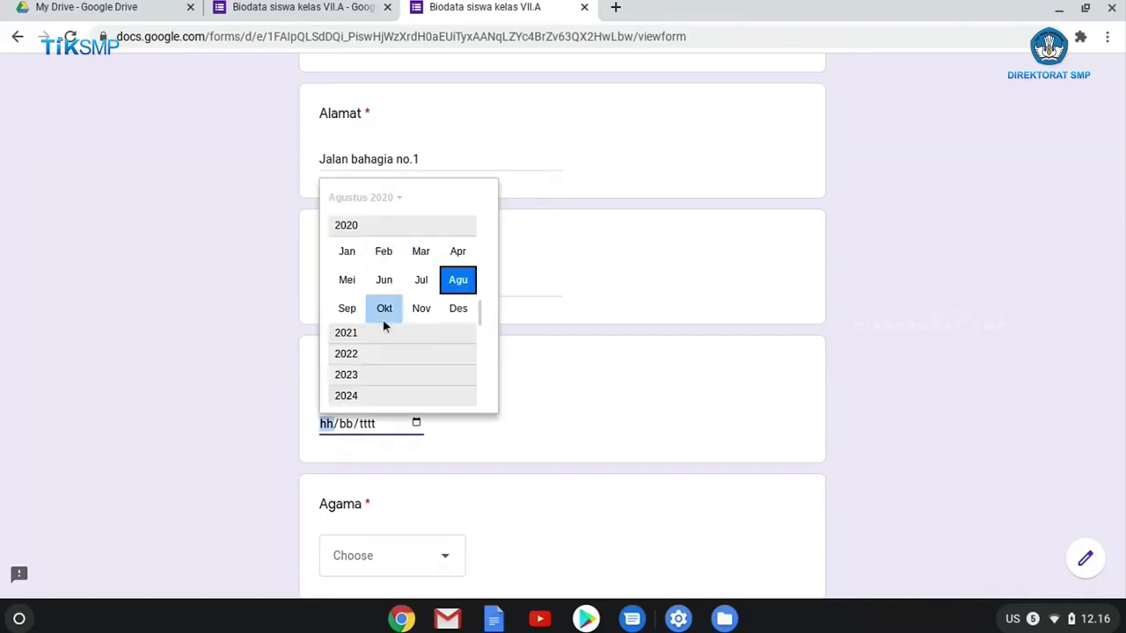
scroll(383, 321, up, 5)
scroll(386, 327, up, 4)
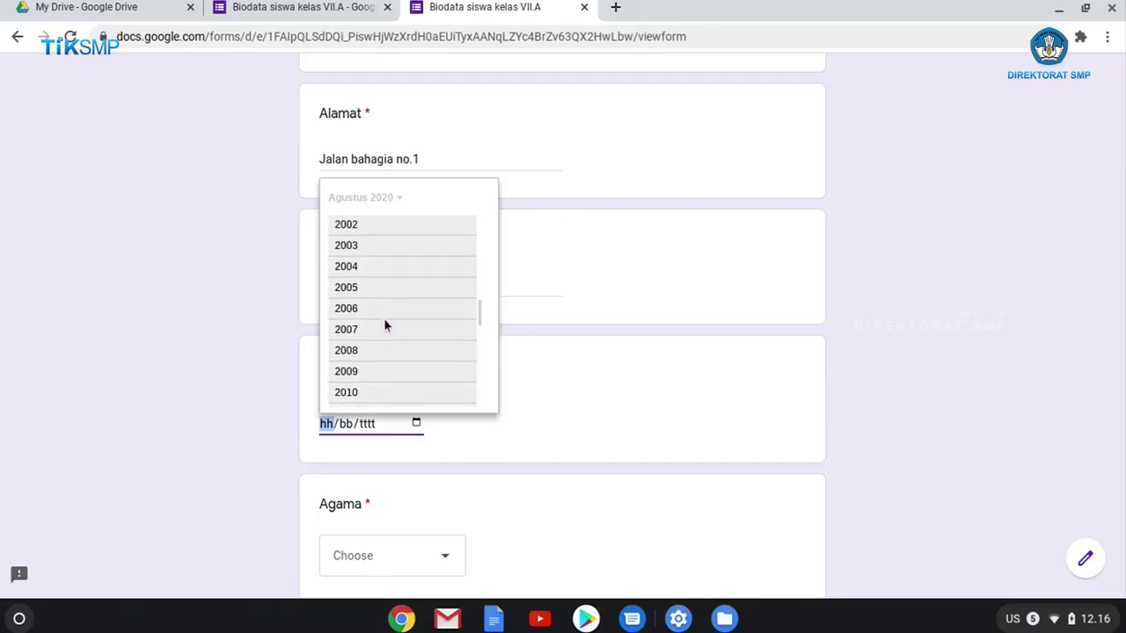
scroll(381, 321, down, 1)
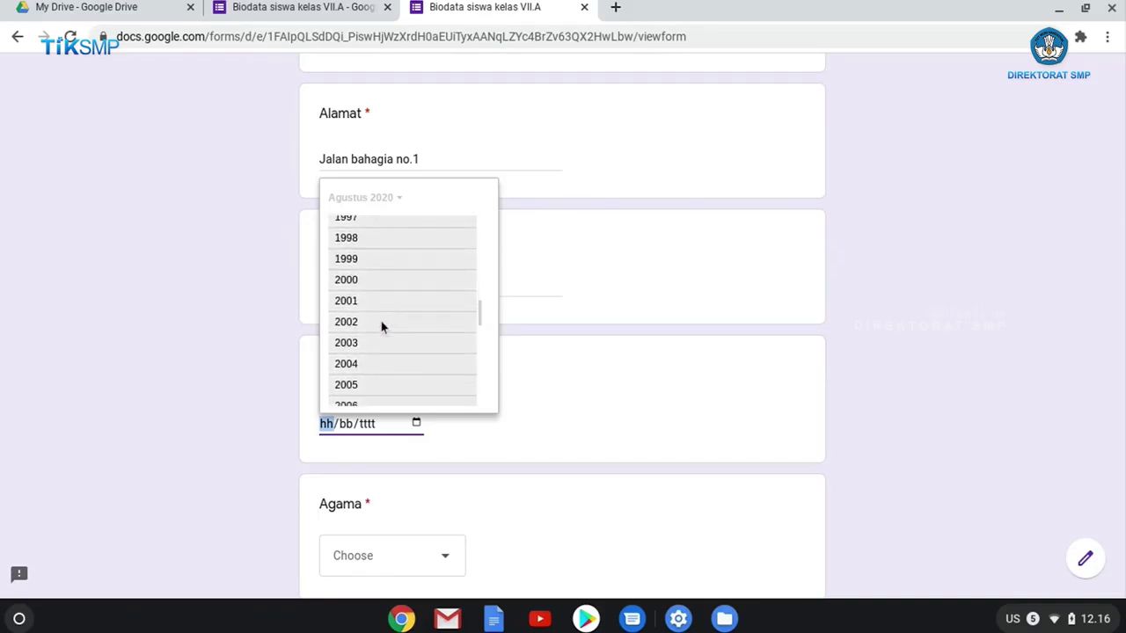
click(351, 383)
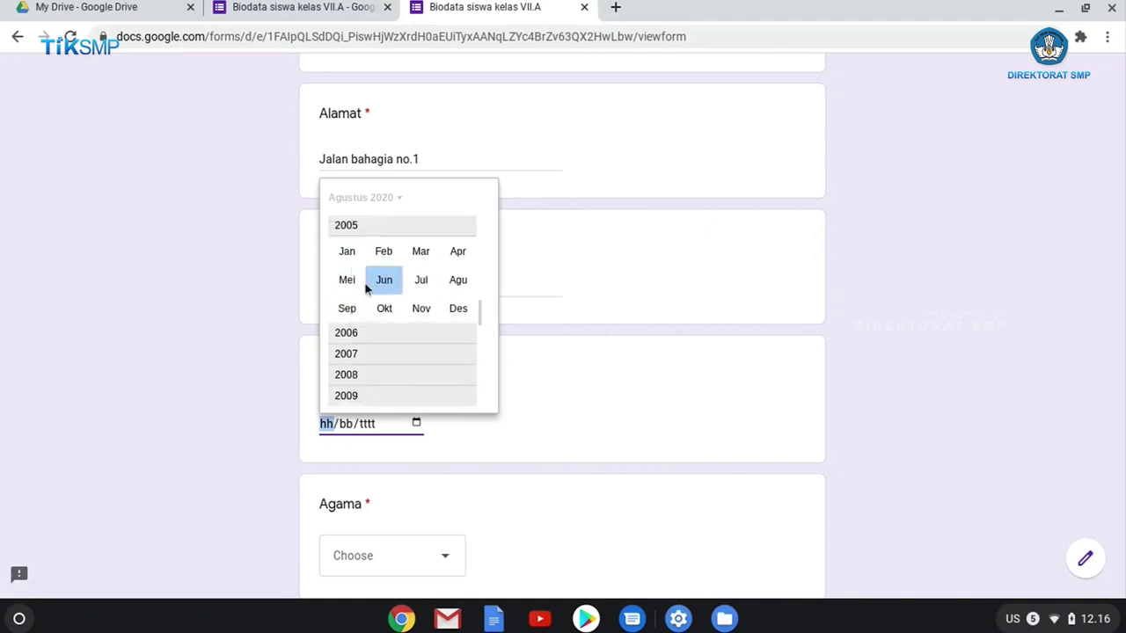
click(364, 360)
click(465, 294)
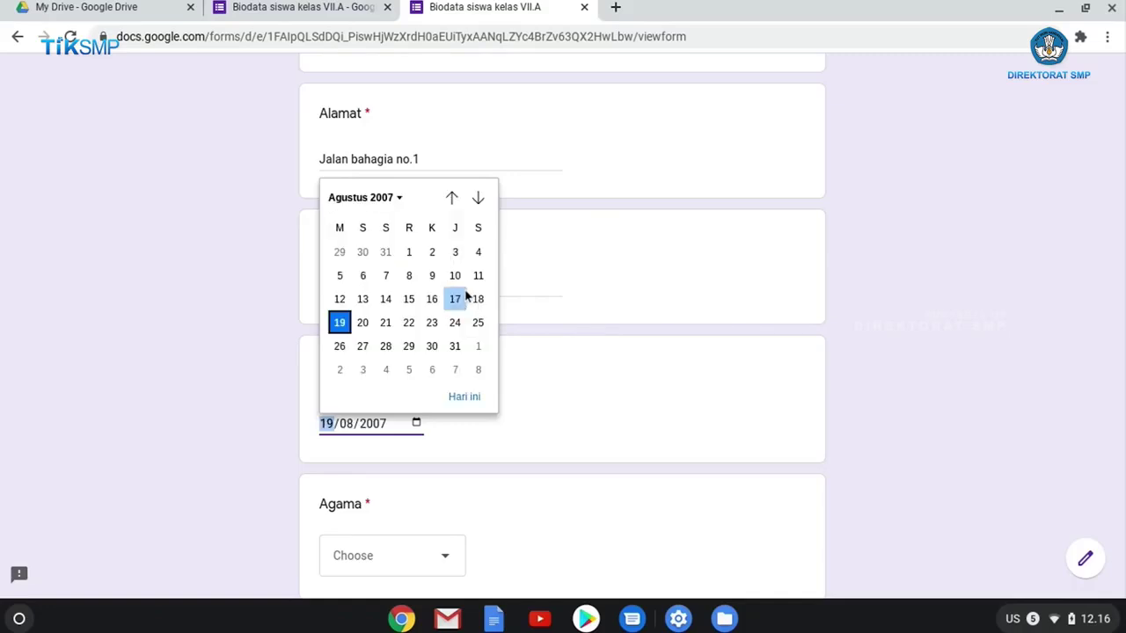
click(408, 276)
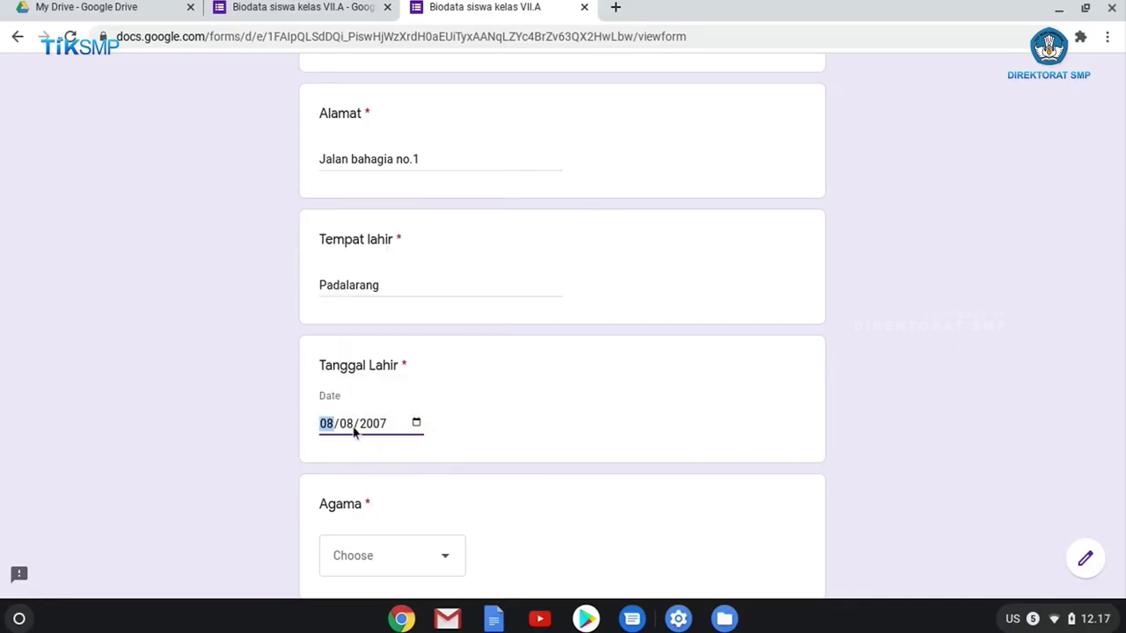
click(417, 425)
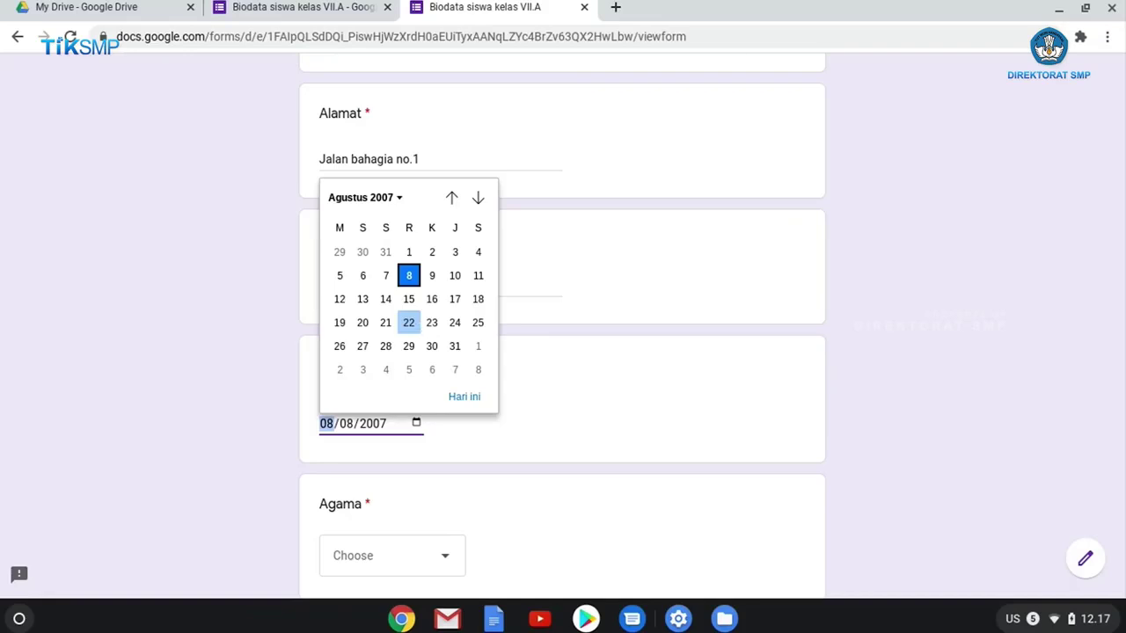
Answer the Agama question with Islam.
click(572, 399)
scroll(575, 399, down, 3)
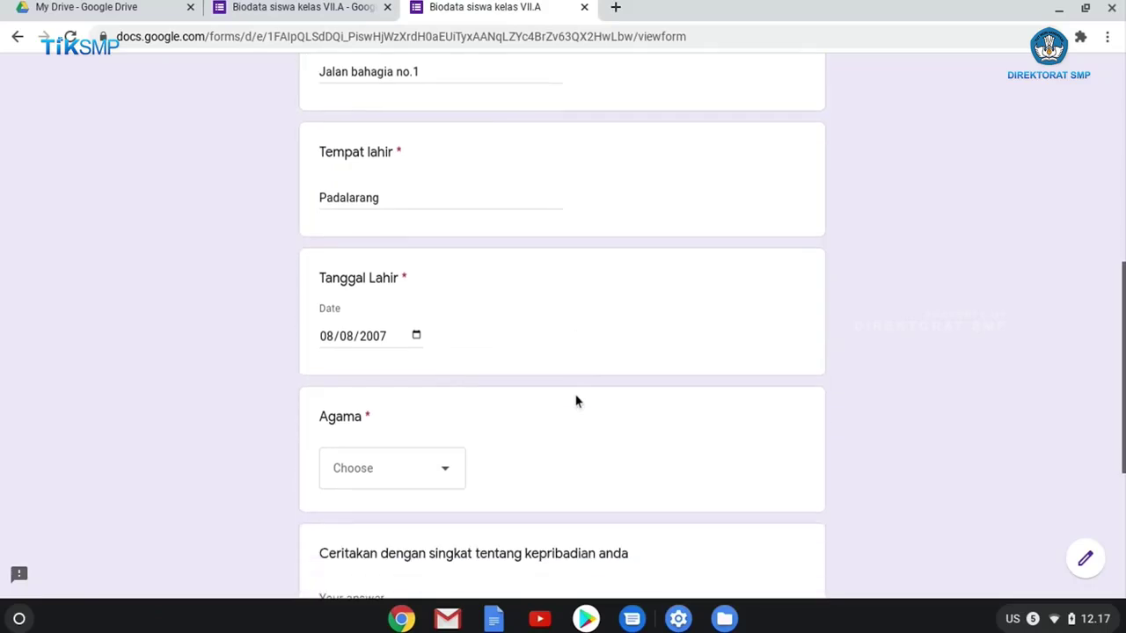
scroll(458, 440, down, 1)
scroll(460, 438, up, 6)
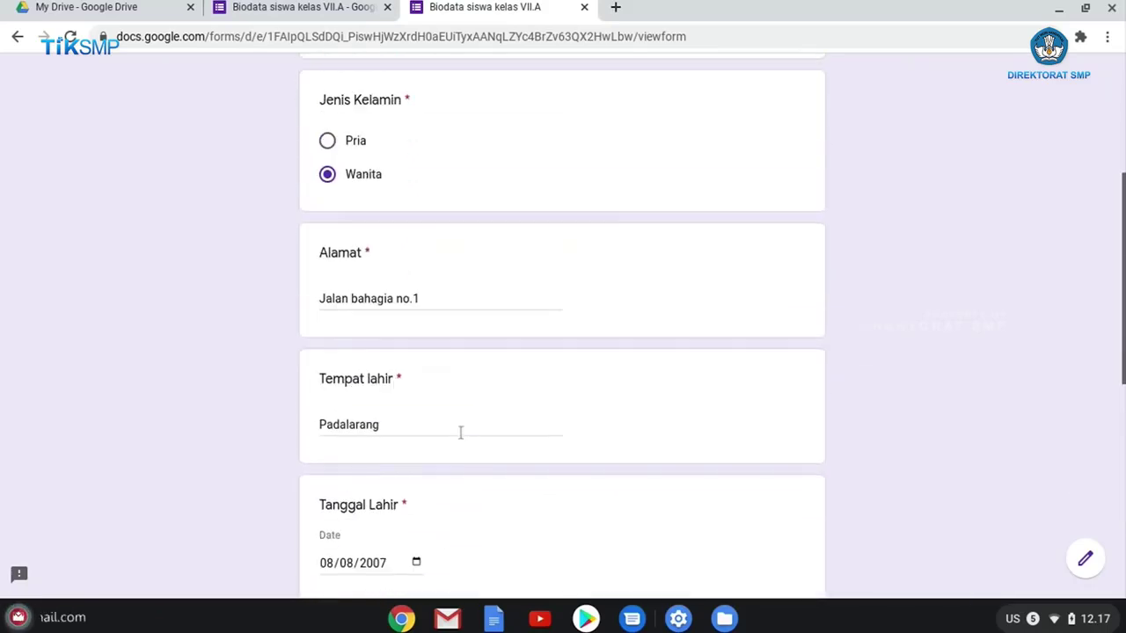
scroll(460, 435, down, 8)
scroll(461, 439, up, 3)
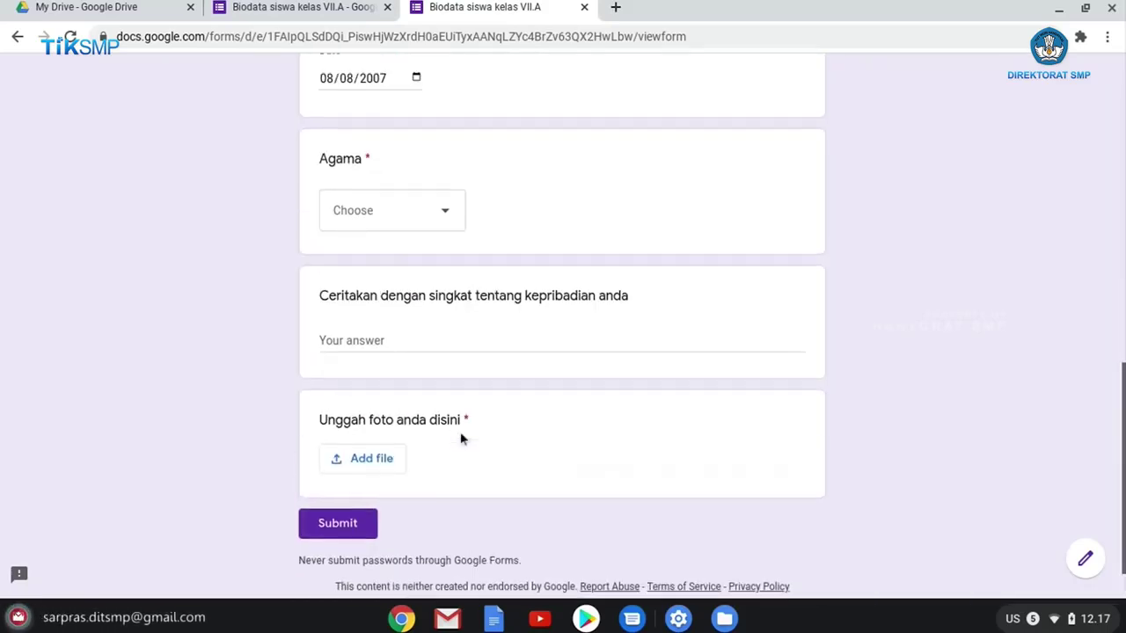
click(455, 380)
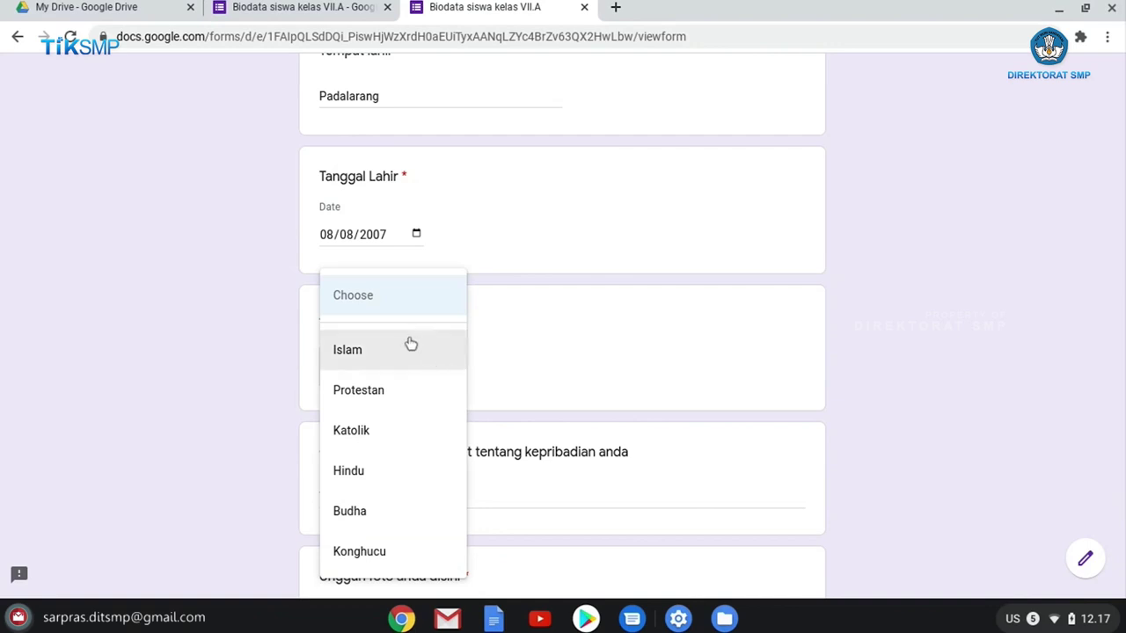
click(561, 349)
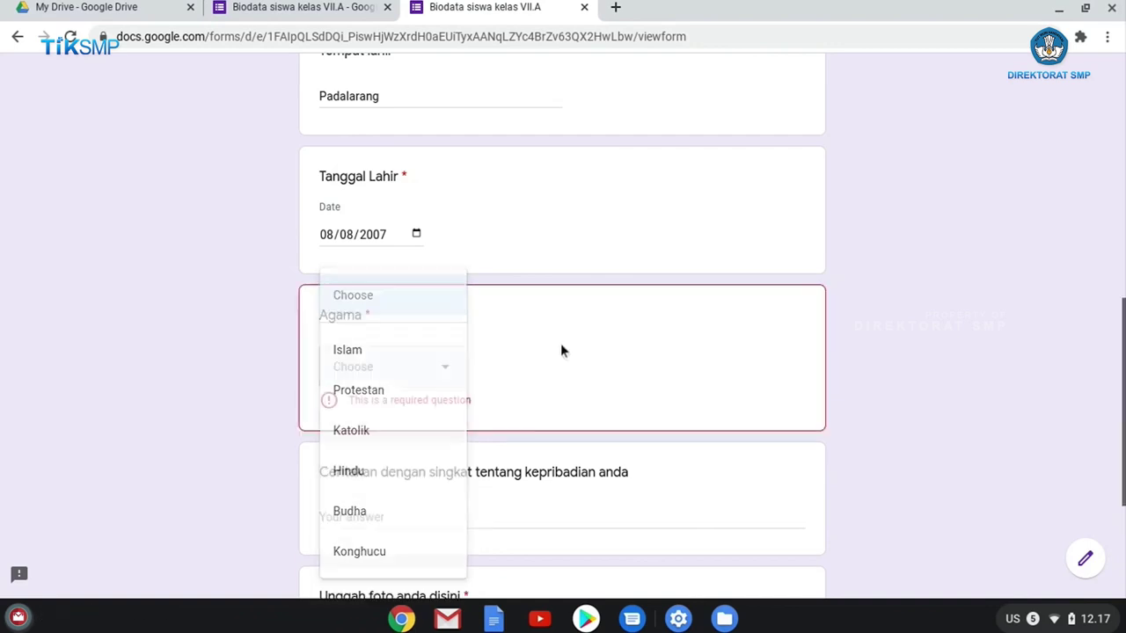
click(451, 370)
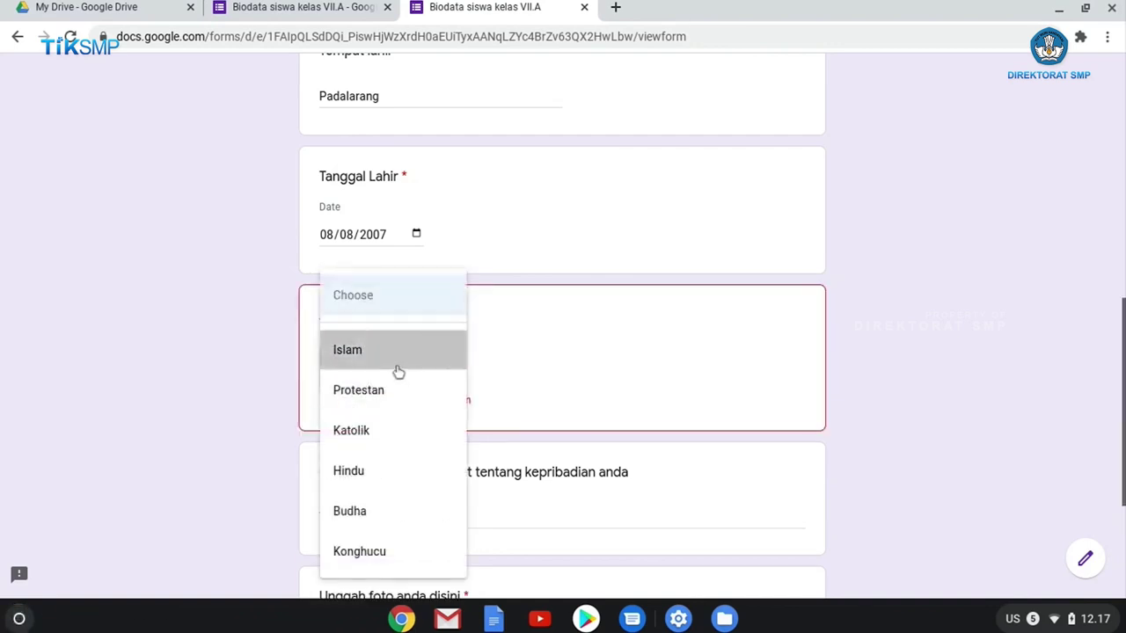
click(398, 371)
Close the live form tab without submitting, confirming Keluar.
scroll(398, 371, down, 3)
scroll(407, 377, up, 10)
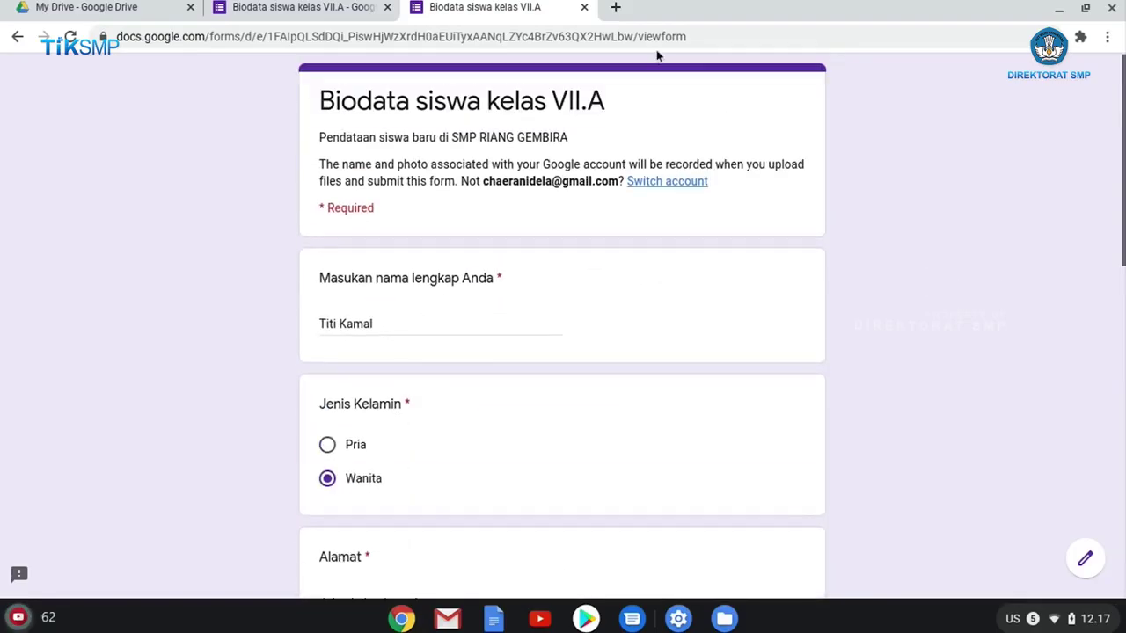
click(582, 8)
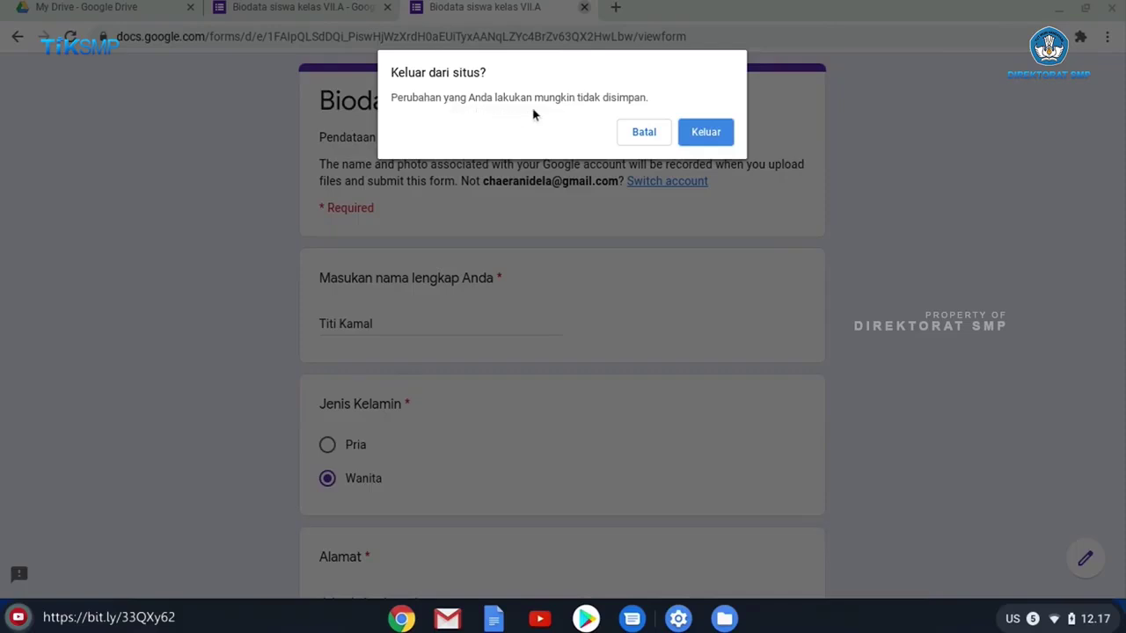
click(691, 133)
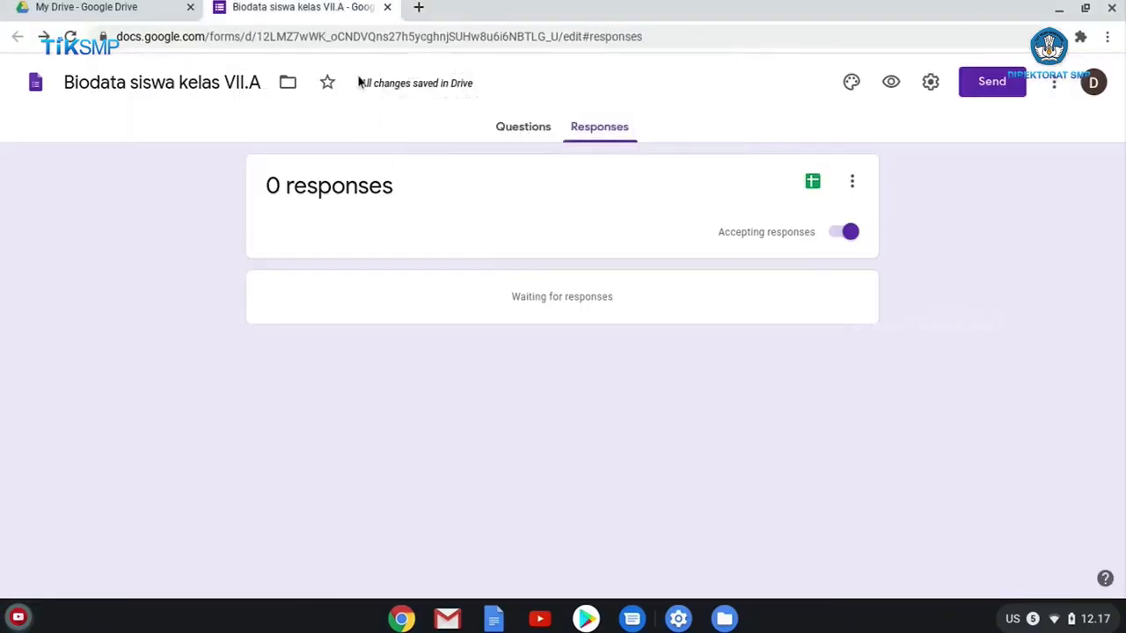
Add a checkbox question titled 'Hobi' below the Agama question.
click(518, 128)
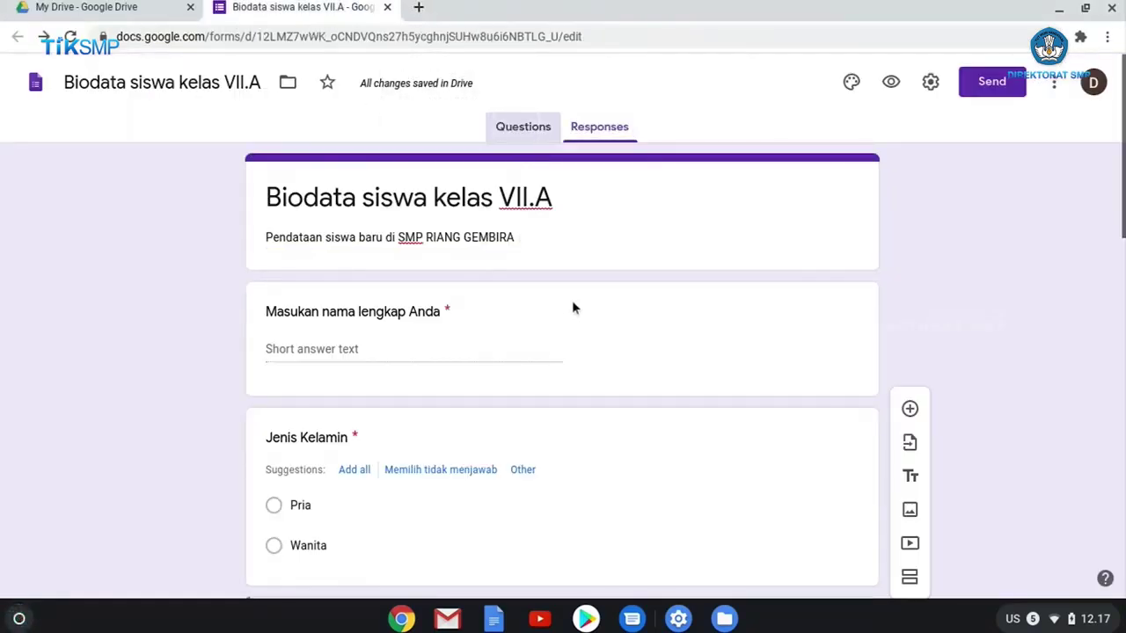
scroll(567, 310, down, 10)
scroll(566, 312, up, 7)
click(566, 313)
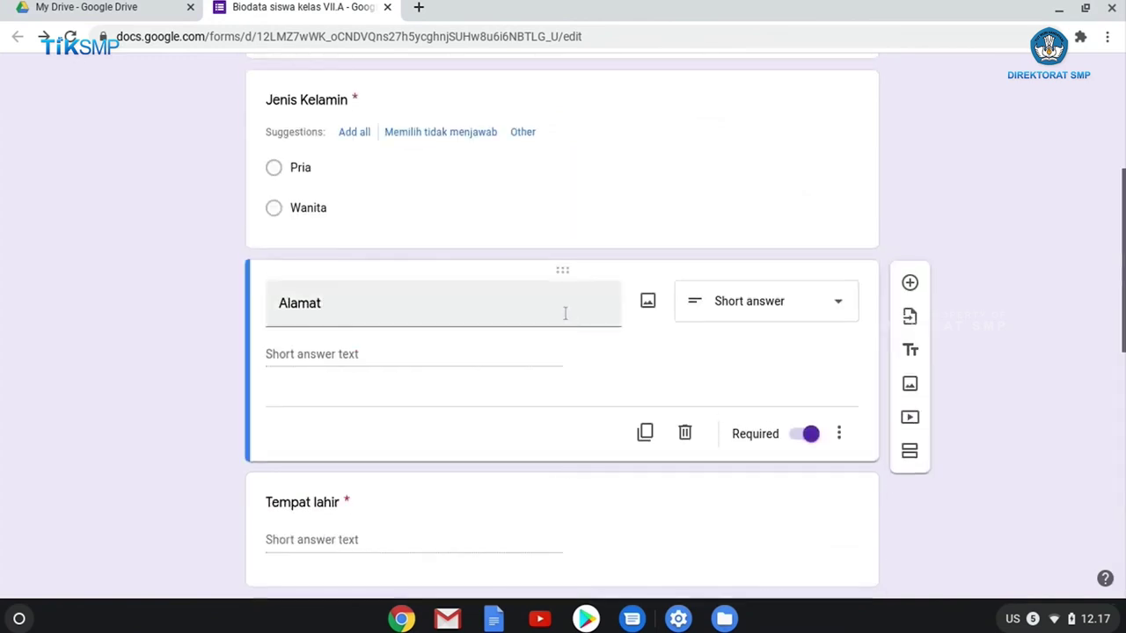
scroll(566, 313, down, 7)
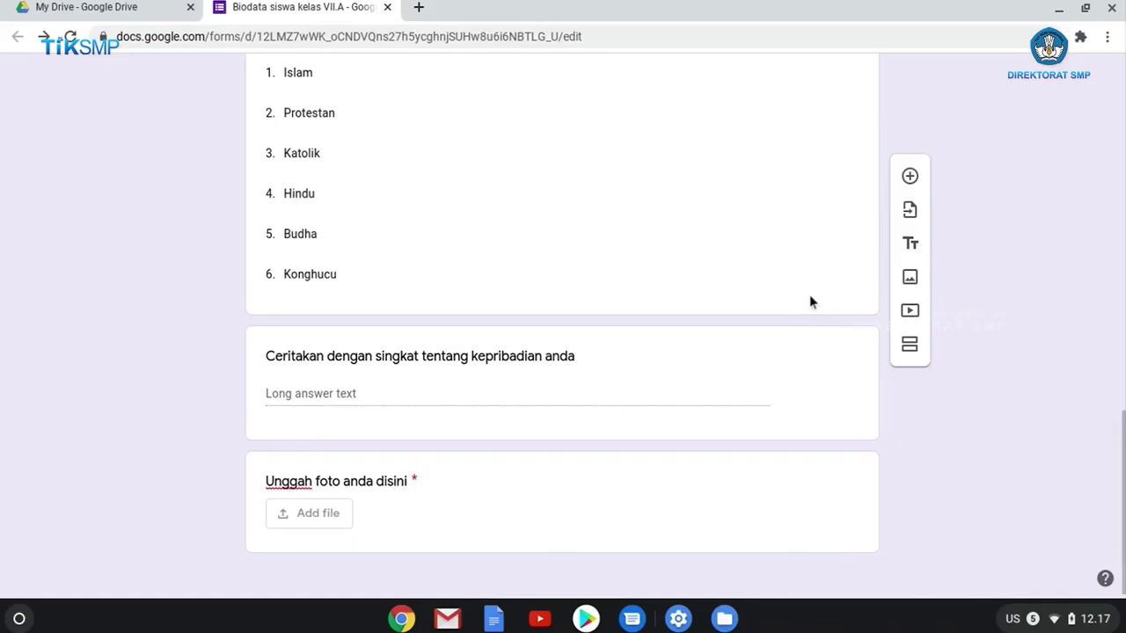
scroll(809, 295, up, 2)
scroll(912, 208, down, 1)
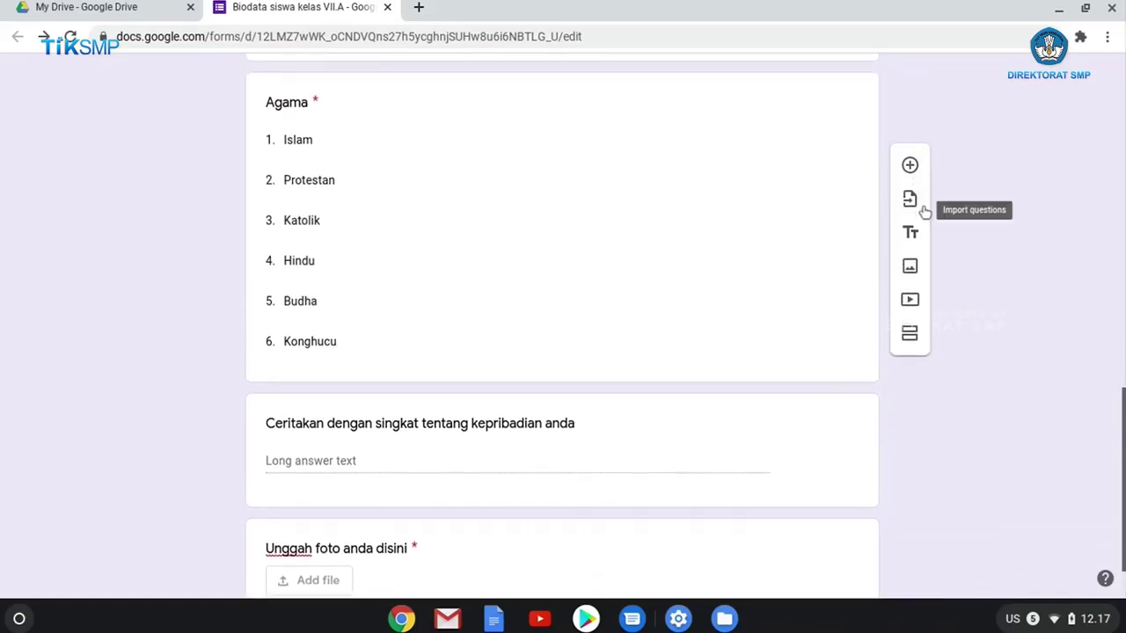
click(744, 179)
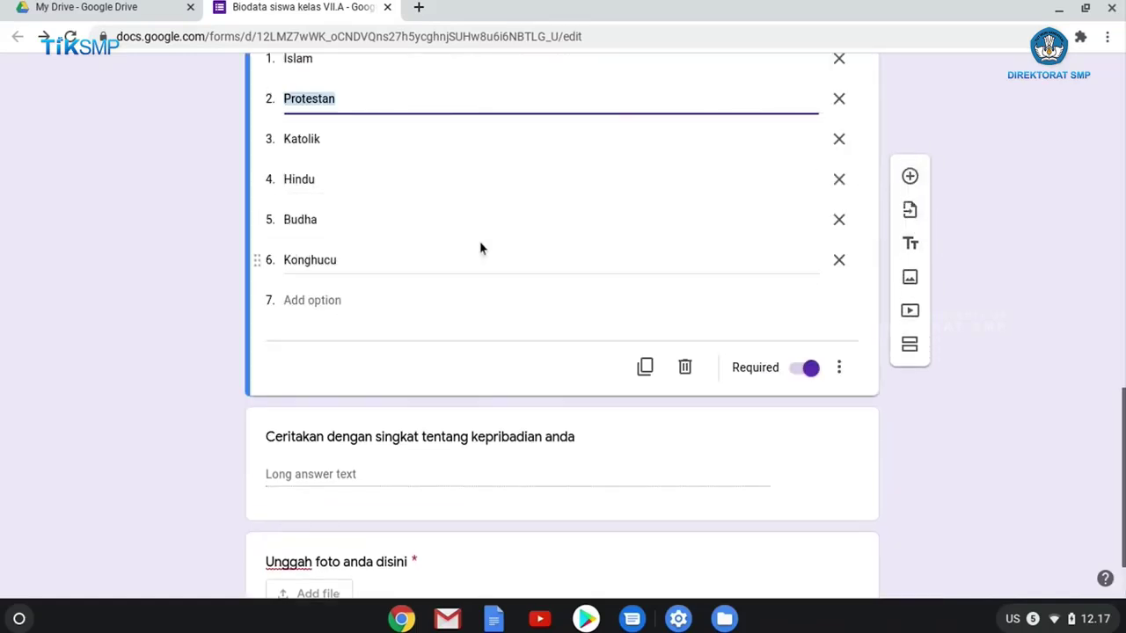
click(911, 179)
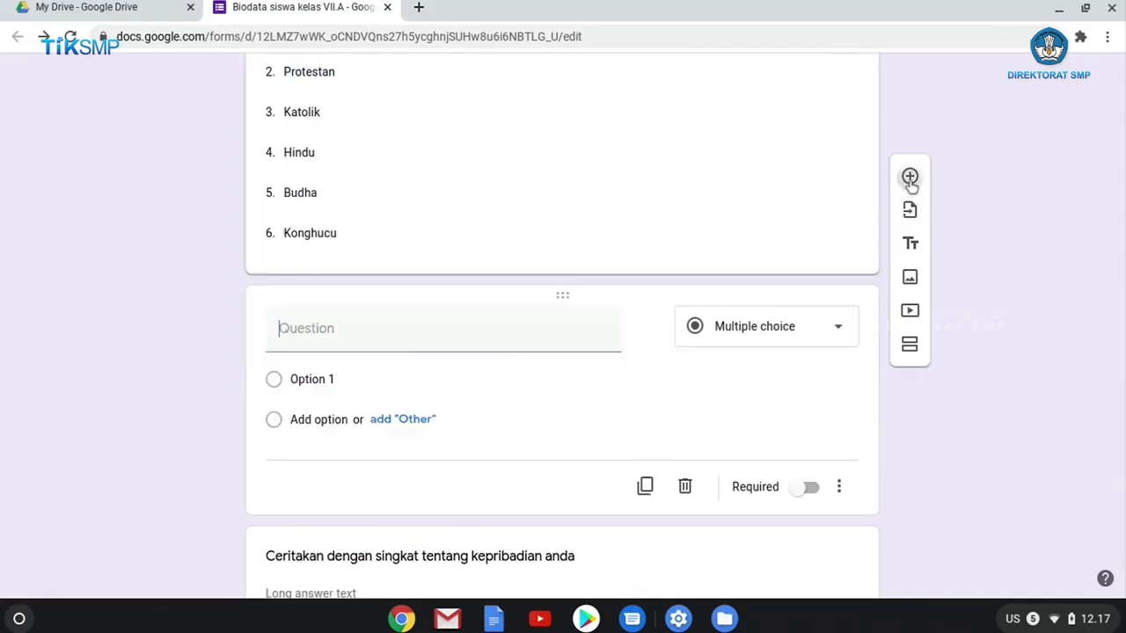
click(410, 335)
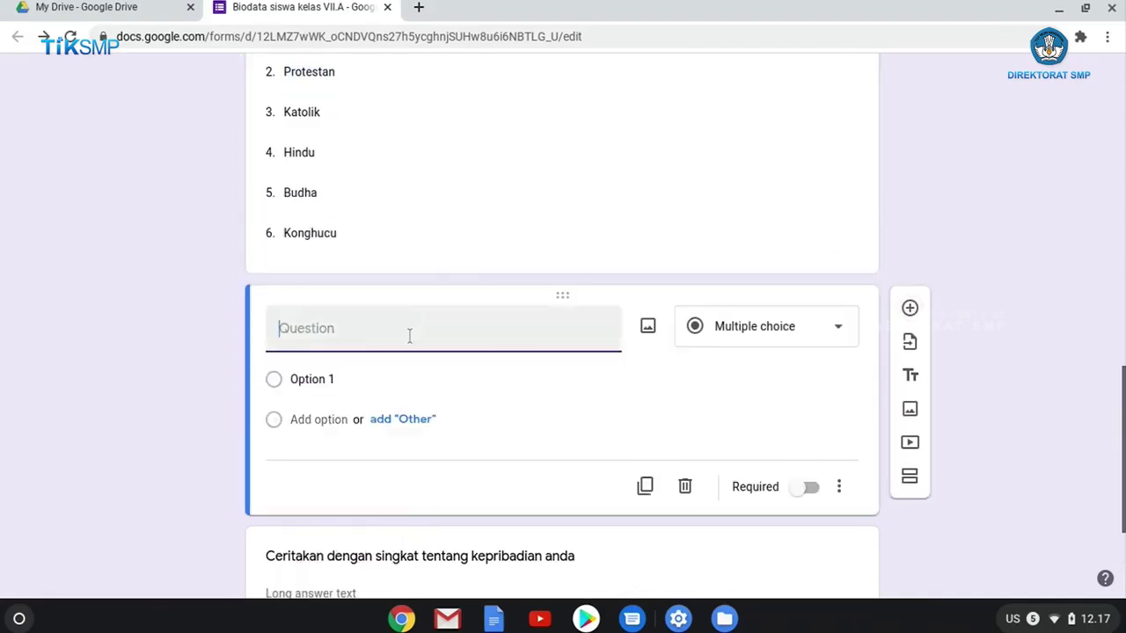
text(H)
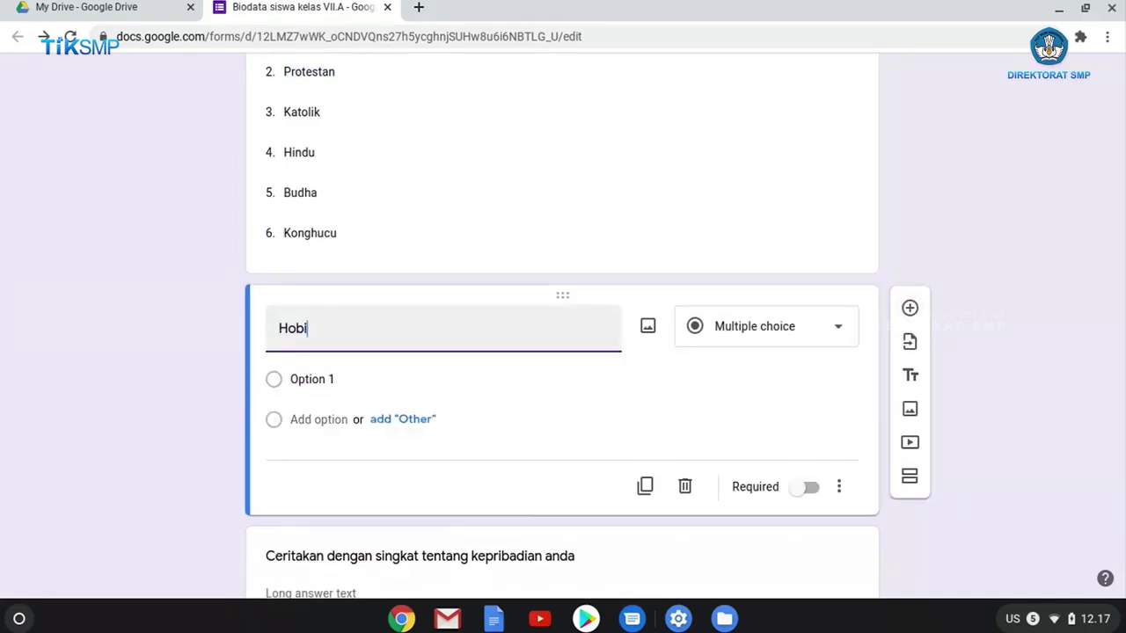
text(obi)
click(771, 339)
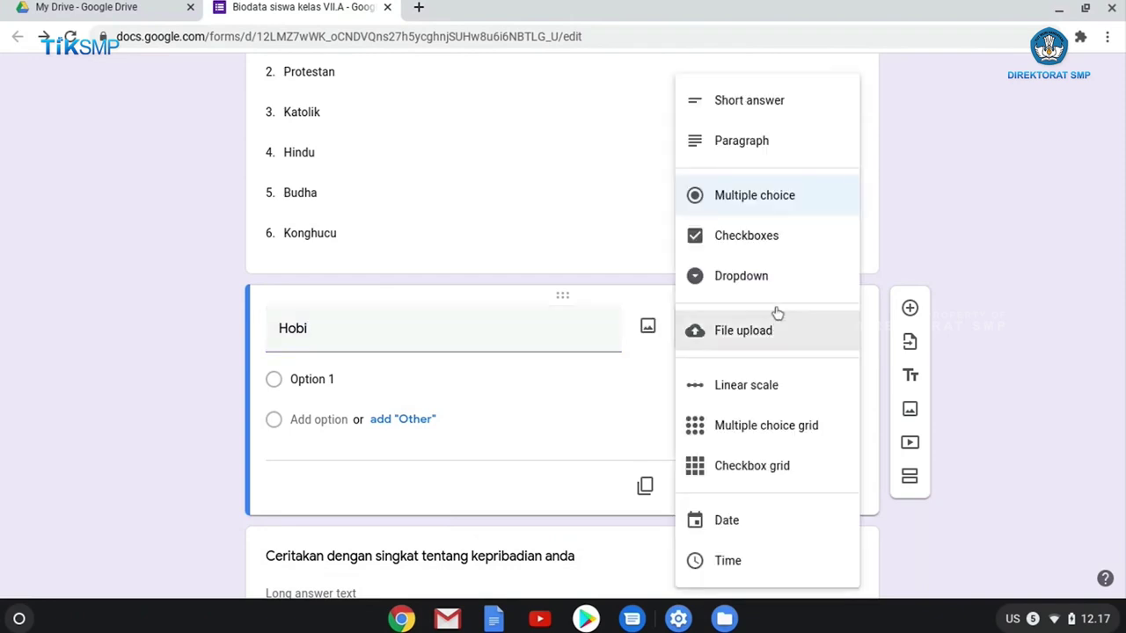
click(772, 250)
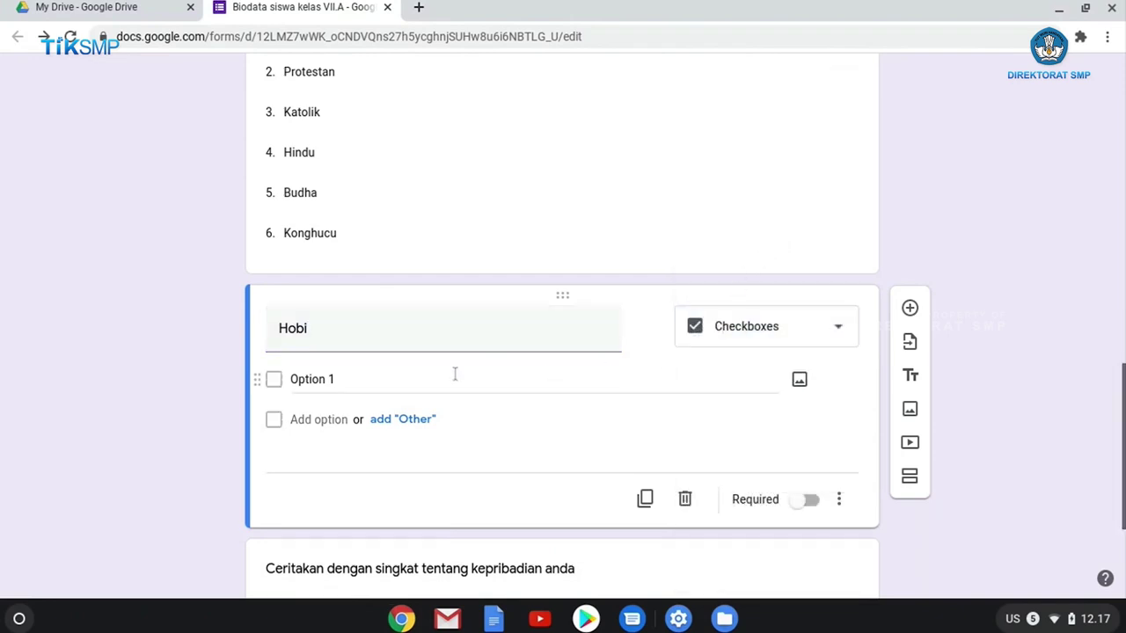
Give Hobi five answer choices, including Matematika and Berkebun, plus an Other option.
click(340, 379)
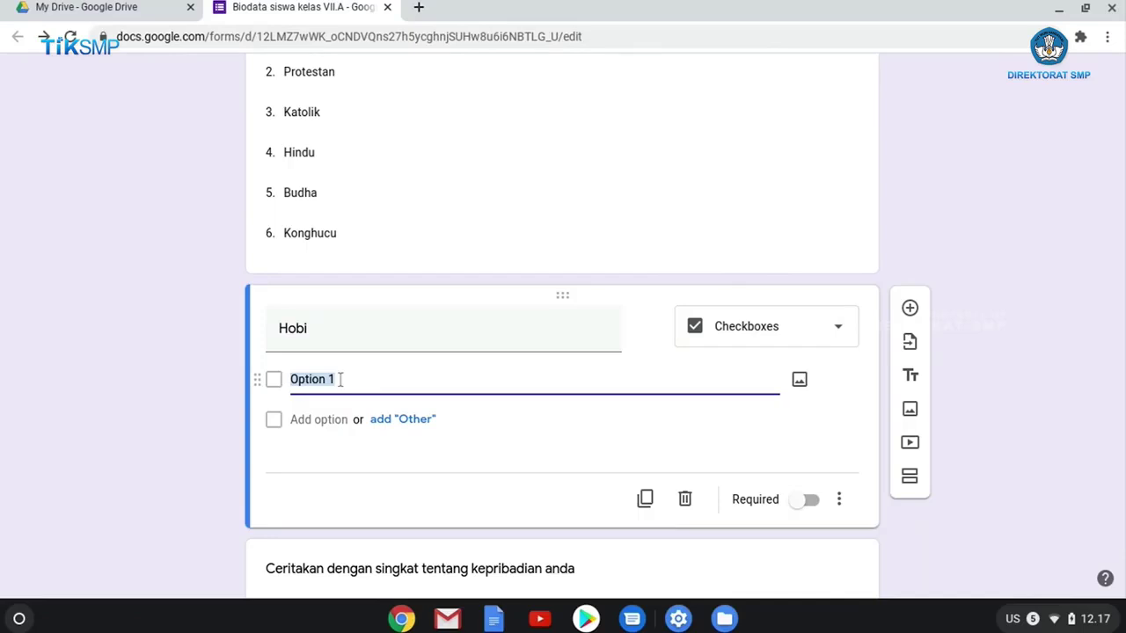
text(Bersepeda)
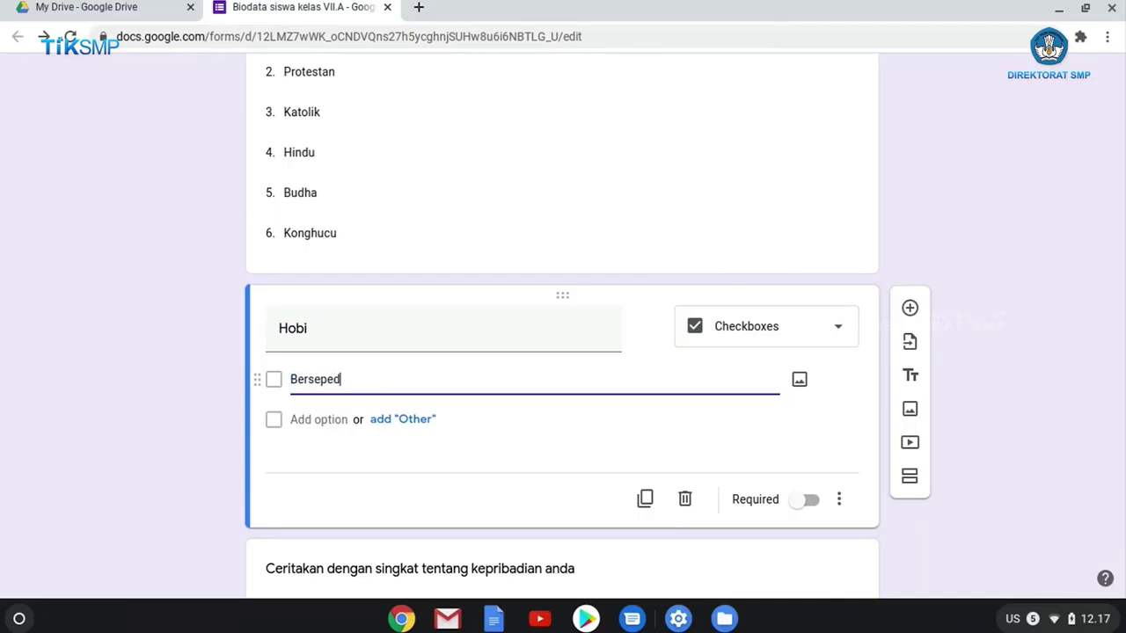
click(327, 420)
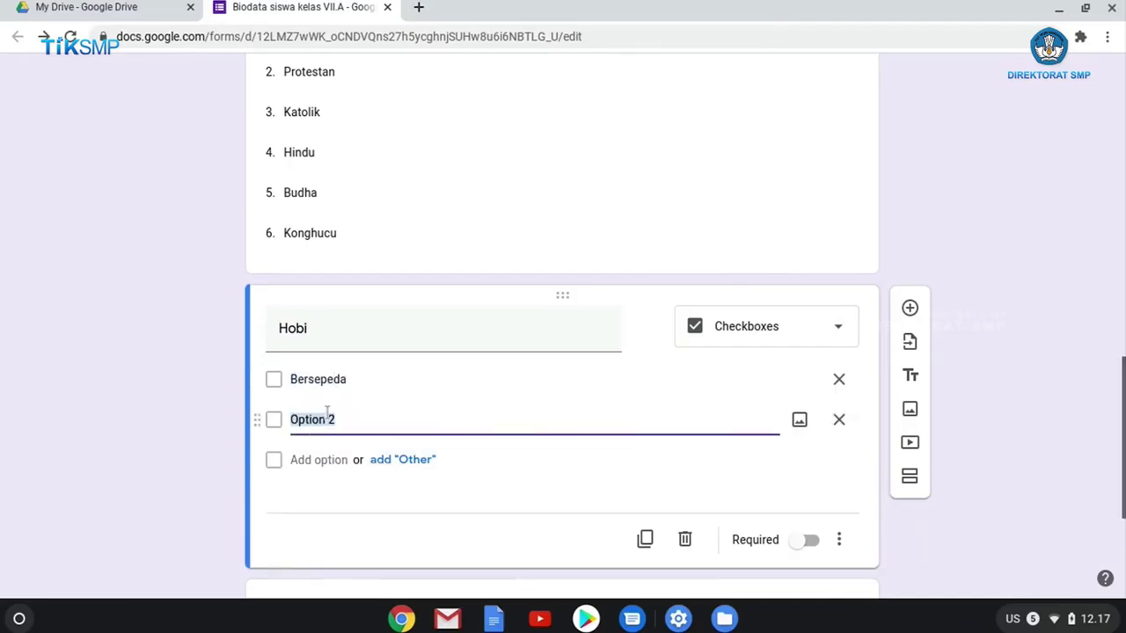
text(Membaca buku)
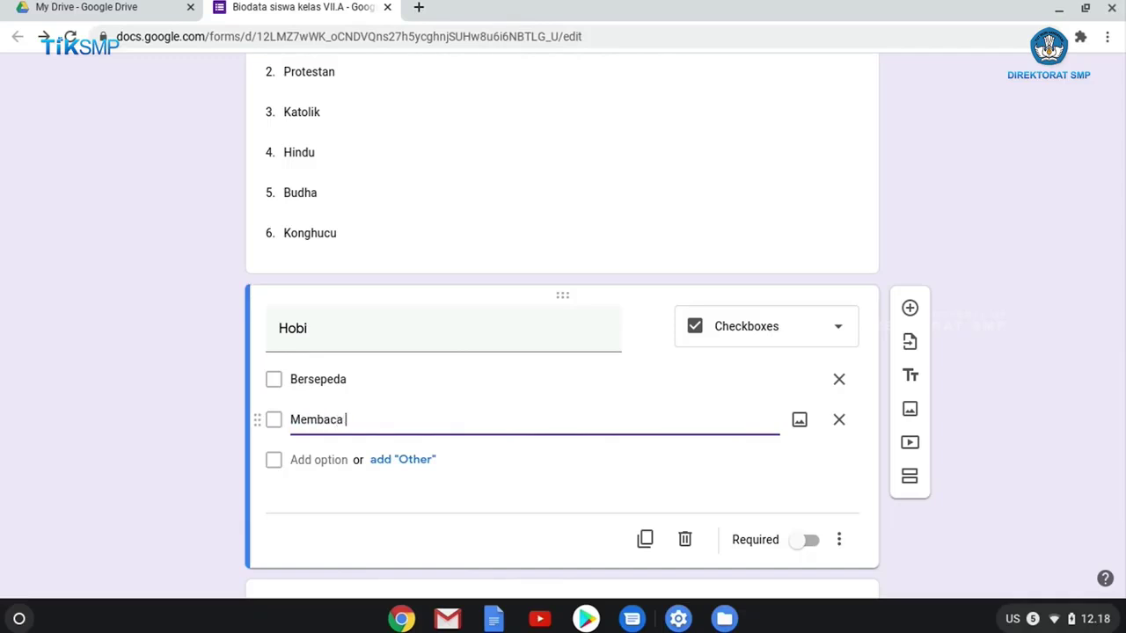
click(313, 460)
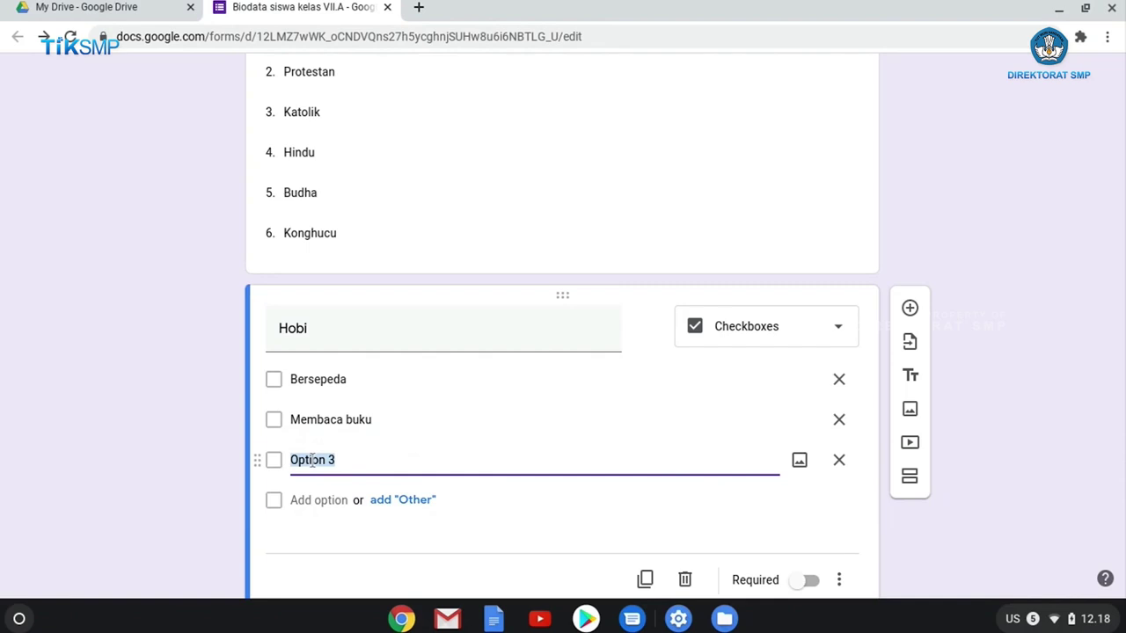
text(Melakukan programming)
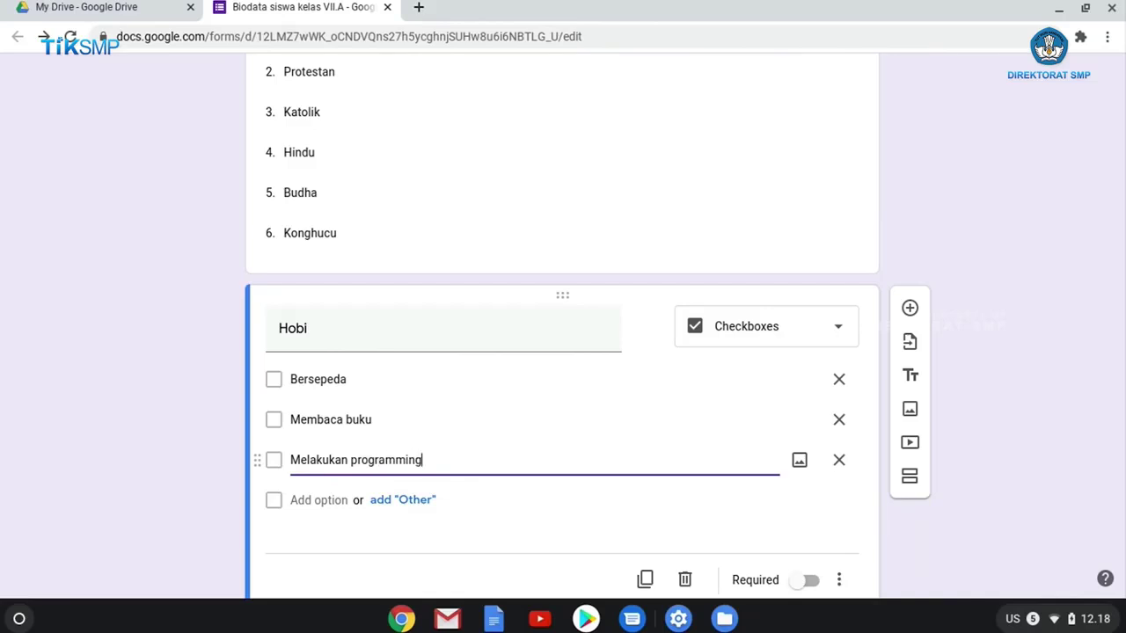
click(318, 499)
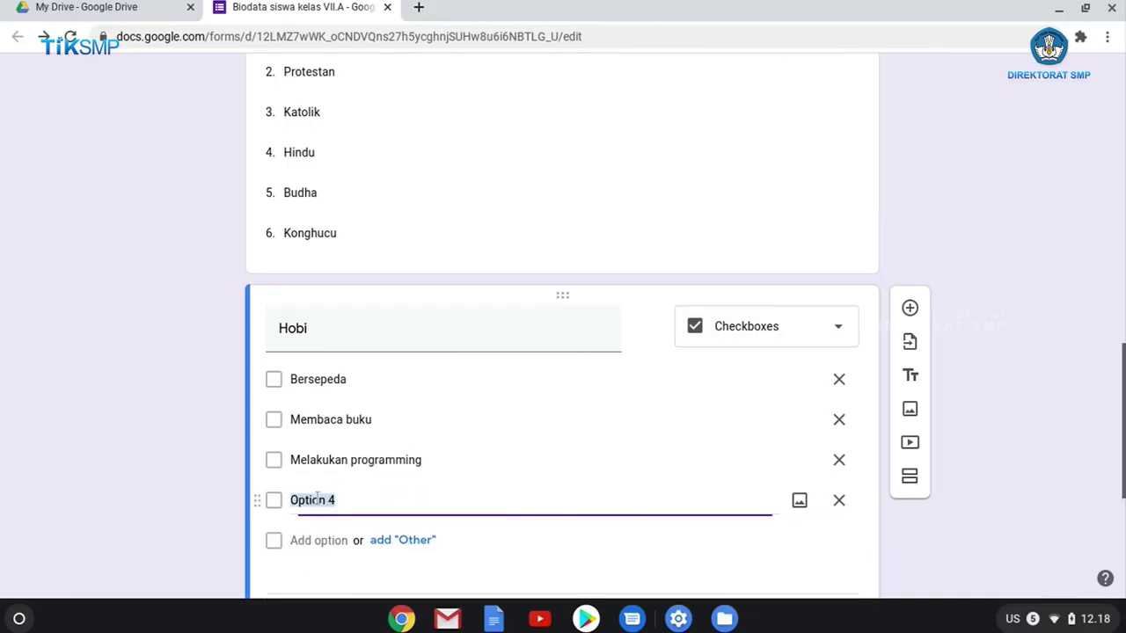
text(Matematika)
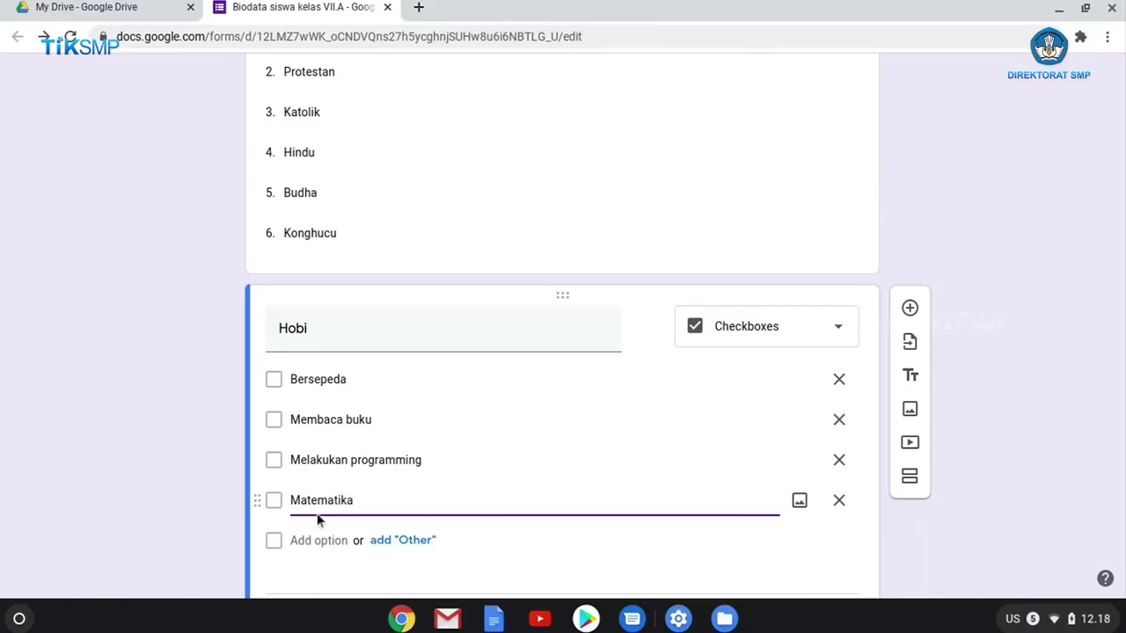
click(299, 541)
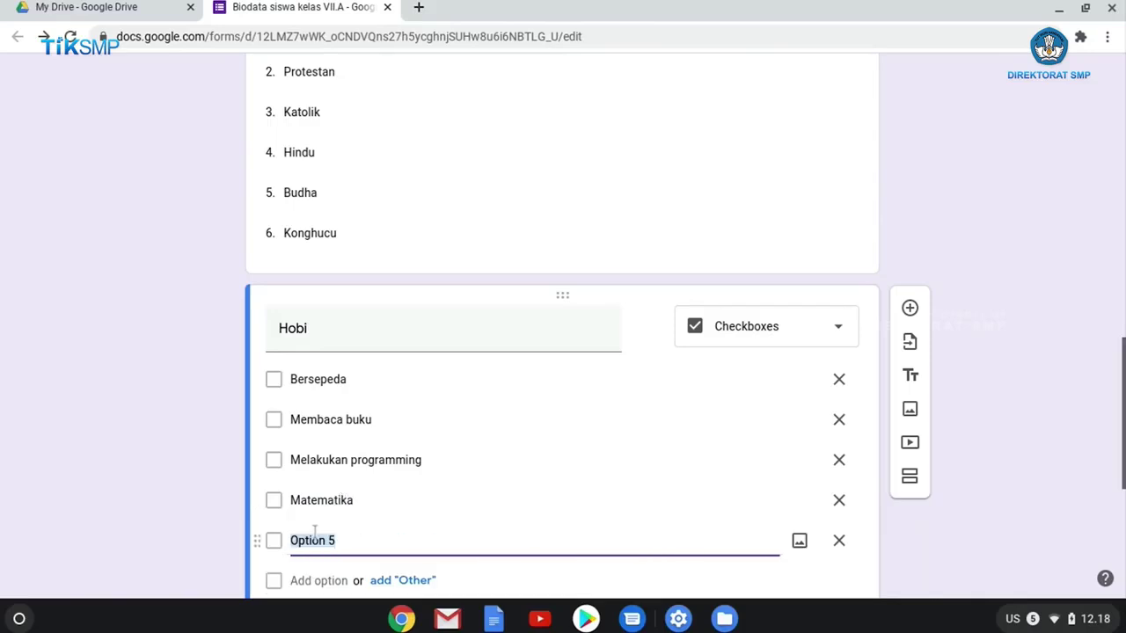
text(Berkebun)
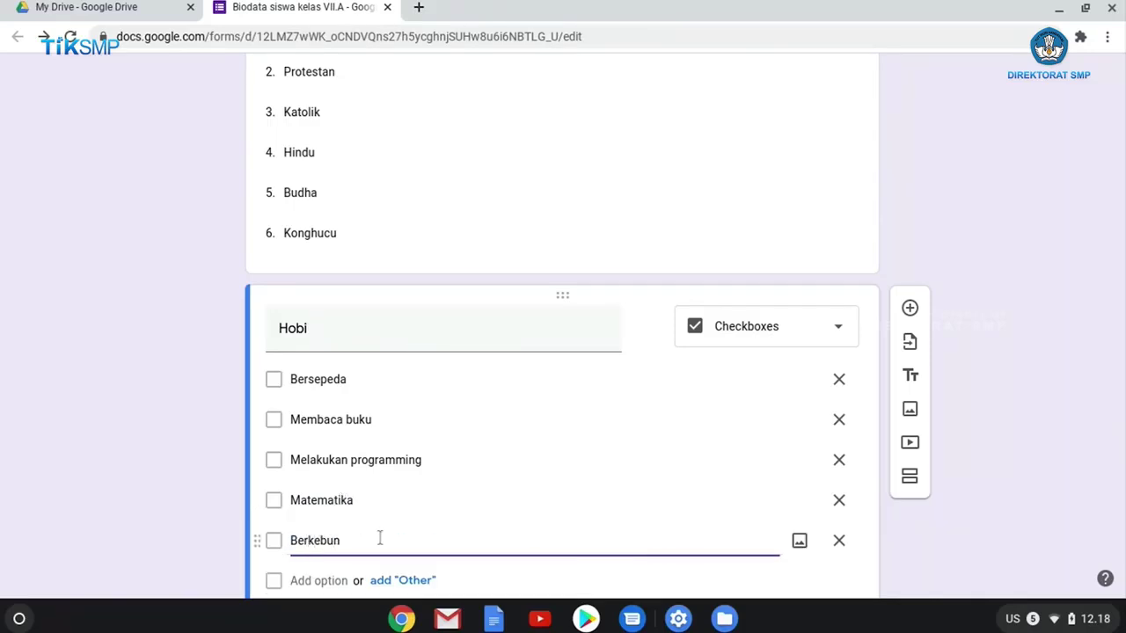
scroll(447, 411, down, 1)
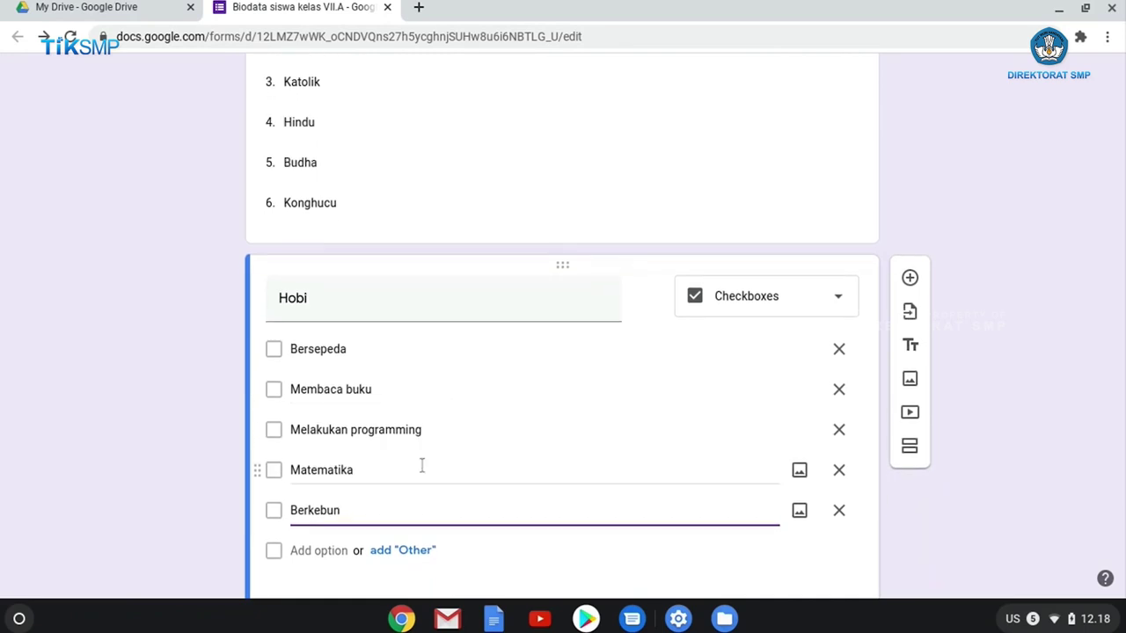
scroll(316, 539, down, 1)
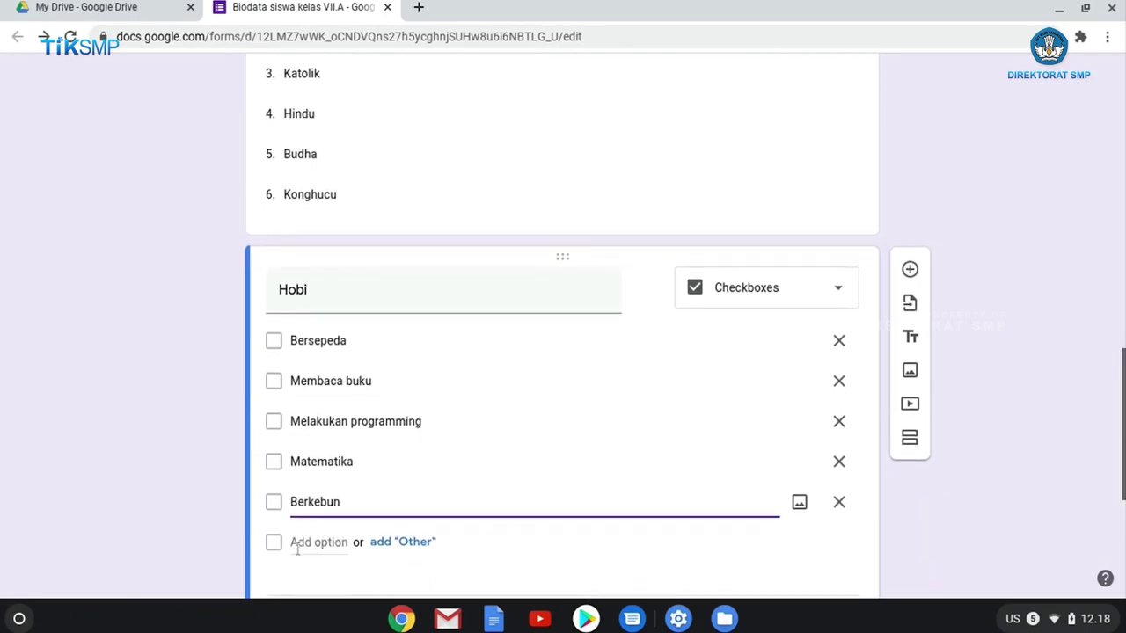
click(404, 543)
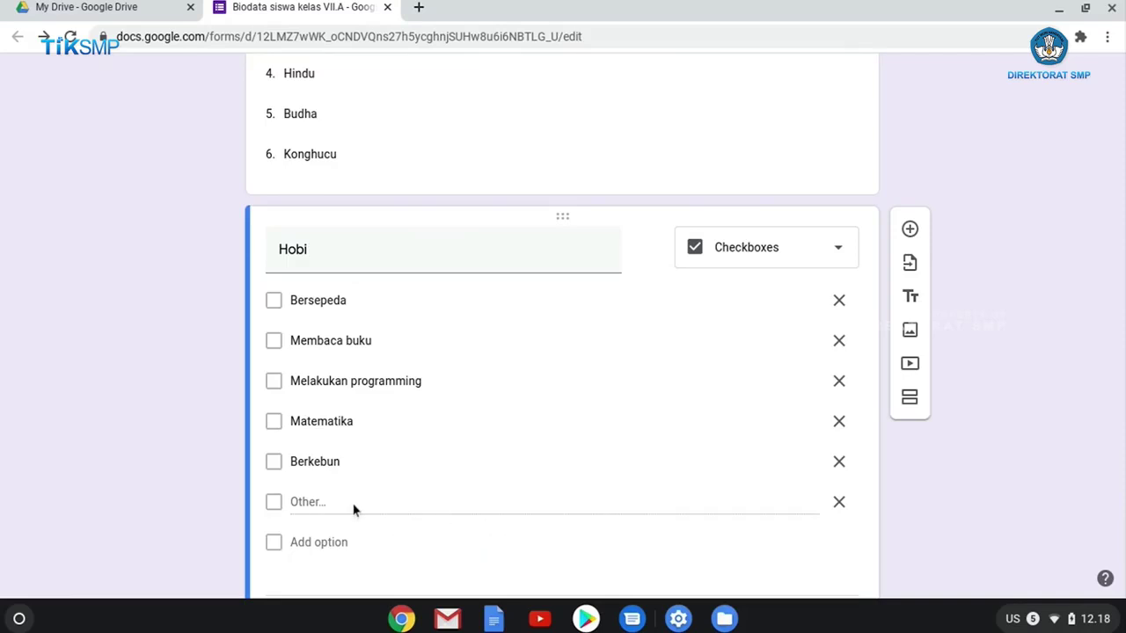
Copy the form's full share link and paste it into a new browser tab.
scroll(737, 344, up, 6)
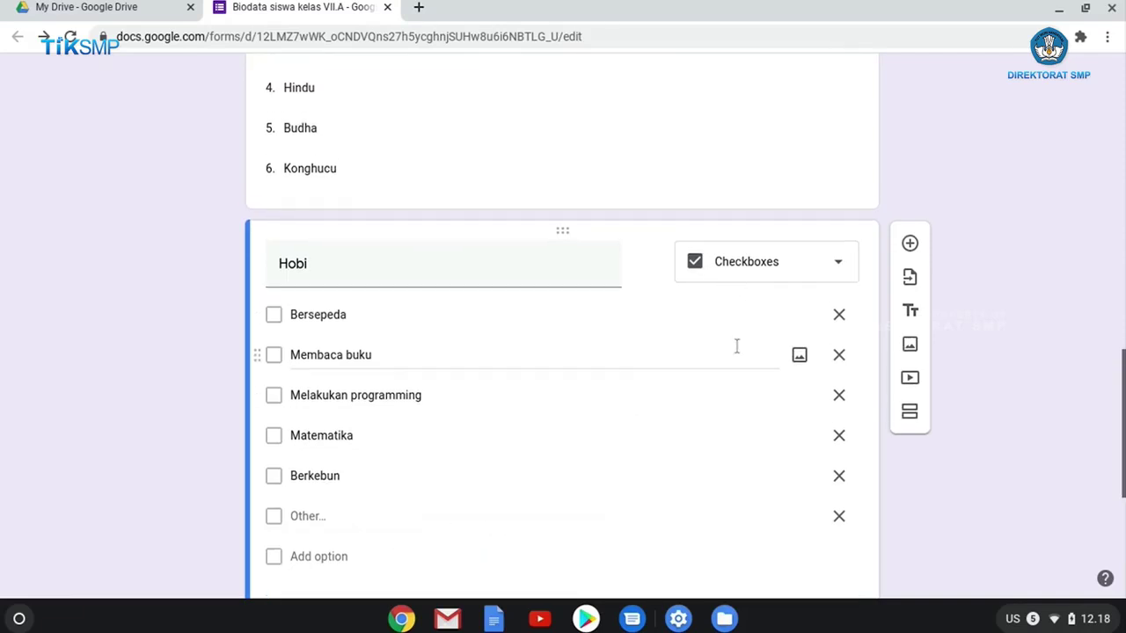
scroll(481, 421, down, 1)
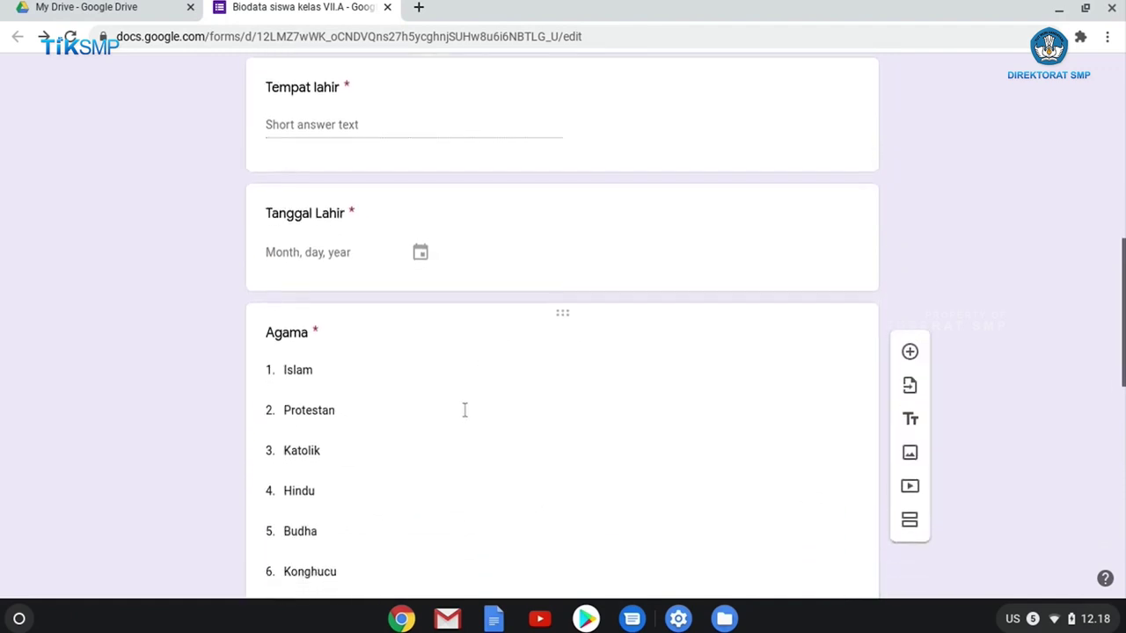
click(519, 405)
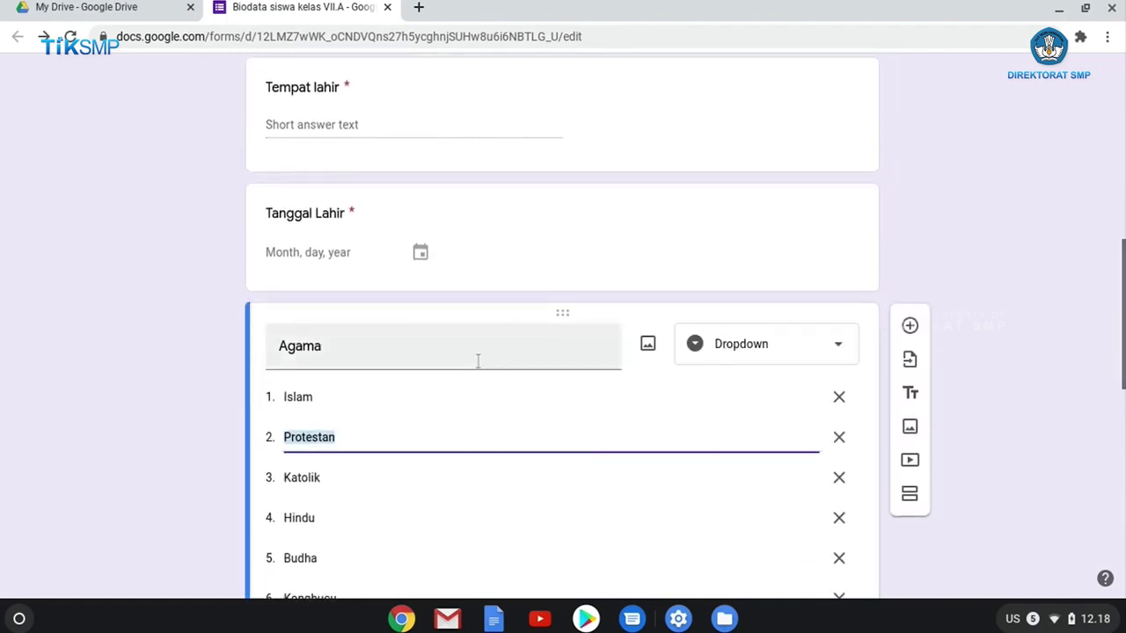
scroll(475, 378, down, 8)
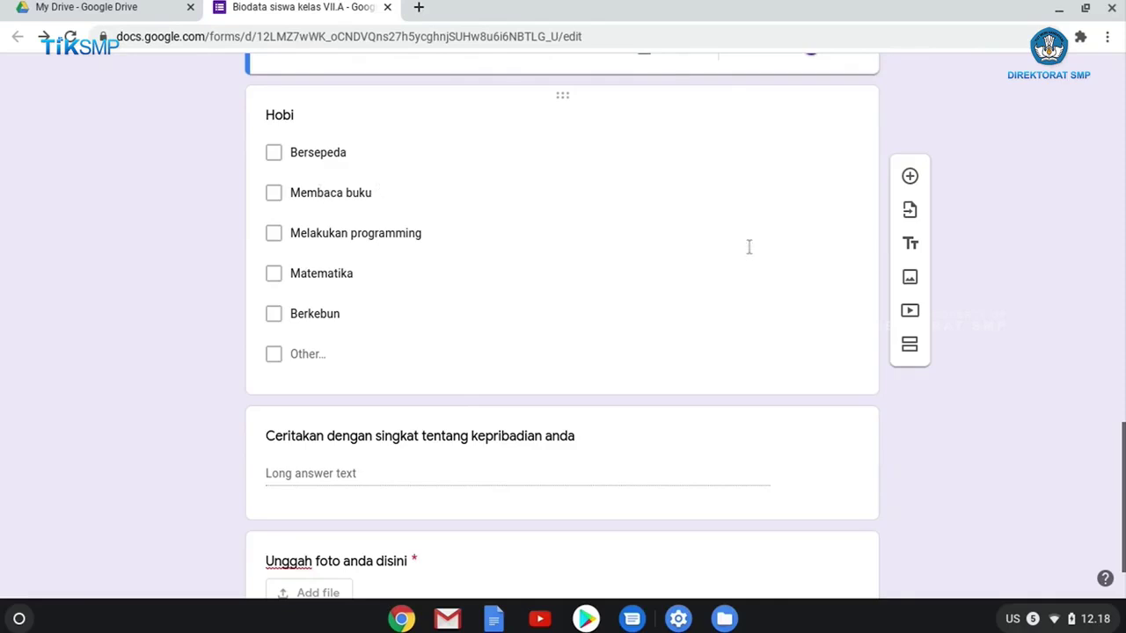
scroll(445, 163, up, 15)
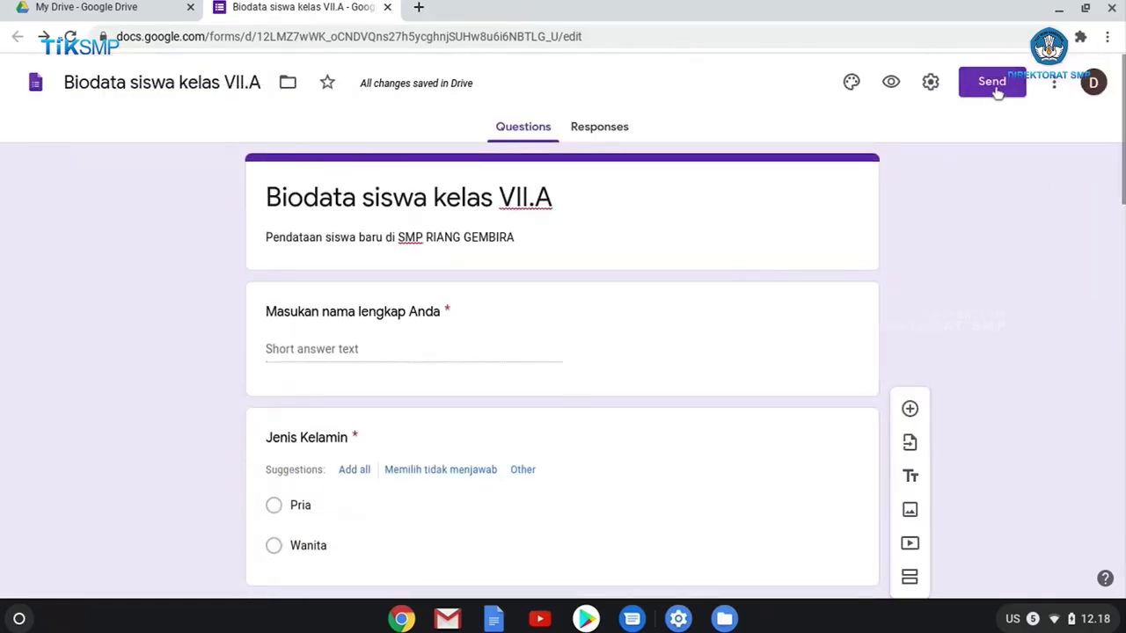
click(994, 85)
click(499, 208)
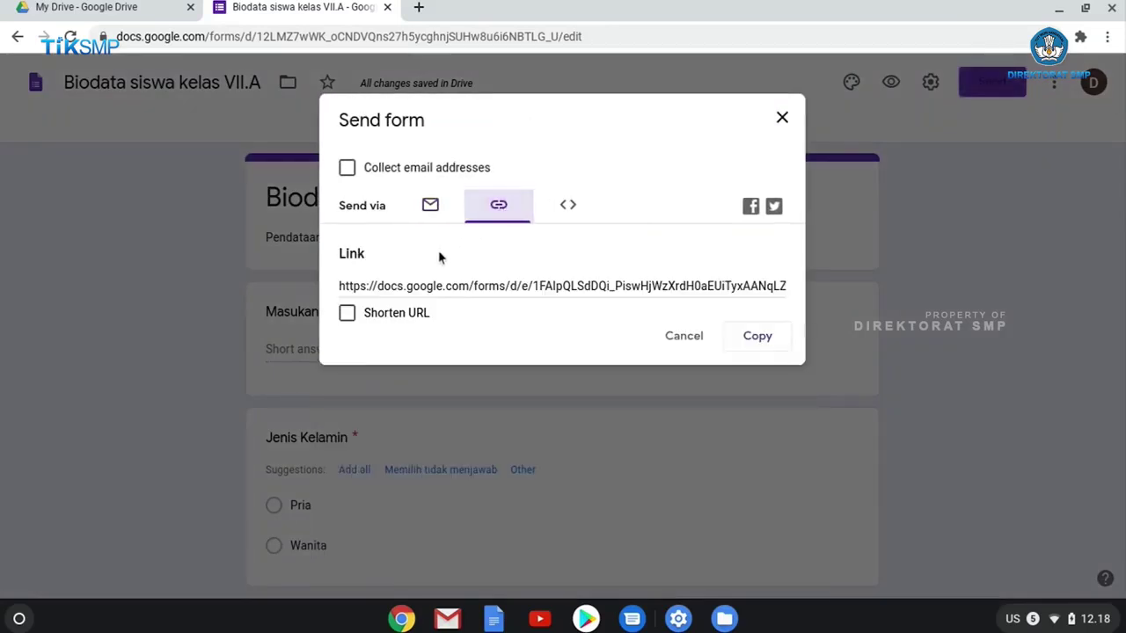
click(351, 290)
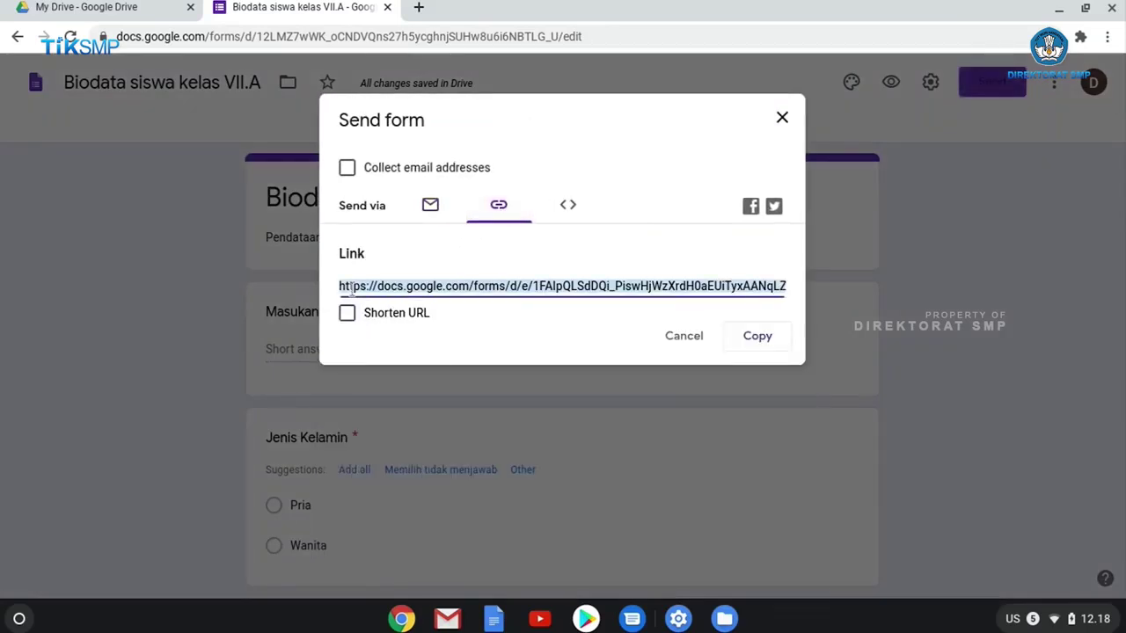
click(416, 7)
click(414, 35)
text(https://docs.google.com/forms/d/e/1FAIpQLSdDQi_PiswHjWzXrdH0aEUiTyxAANqLZYc4BrZv63QX2HwLbw/viewform?usp=sf_link)
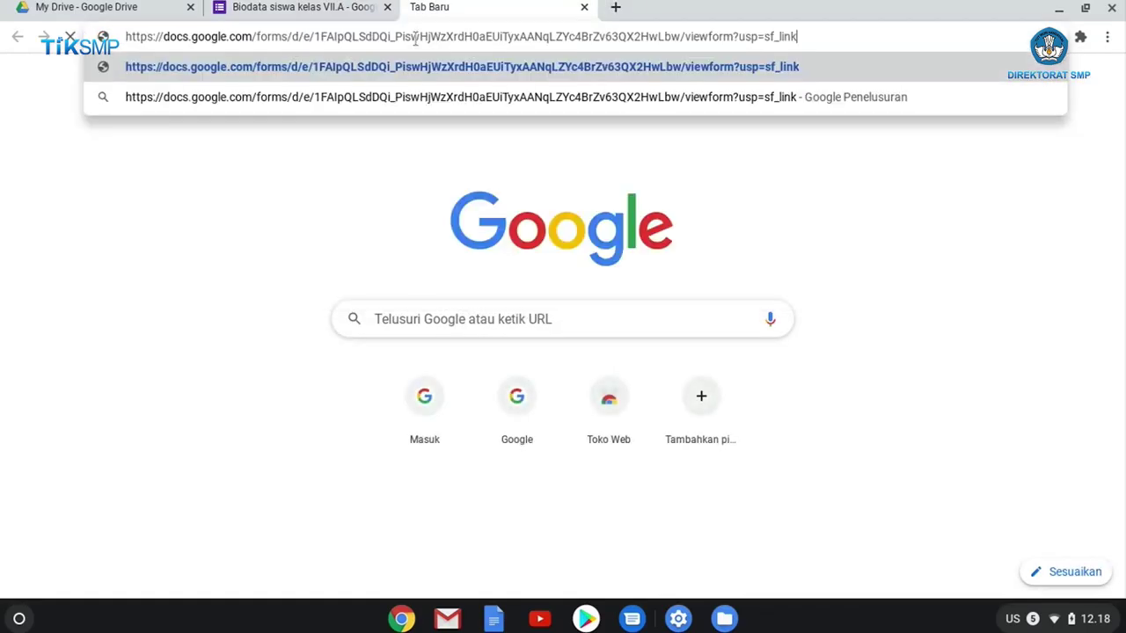
Load the live form, enter the student's name and choose Wanita as gender.
key(Return)
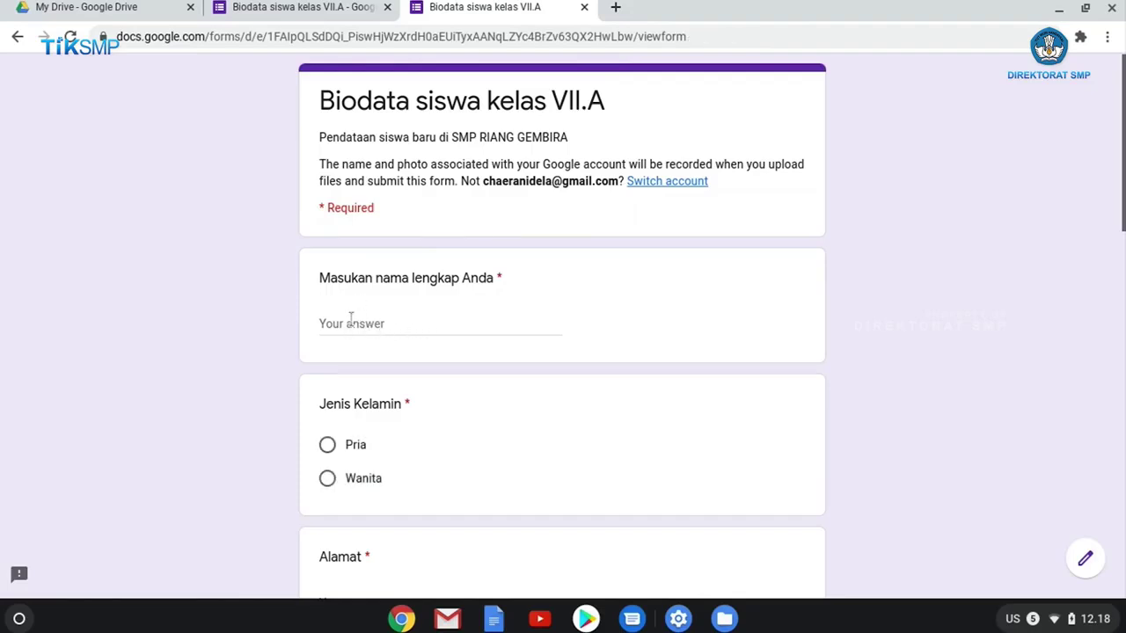
text(Titi Kamal)
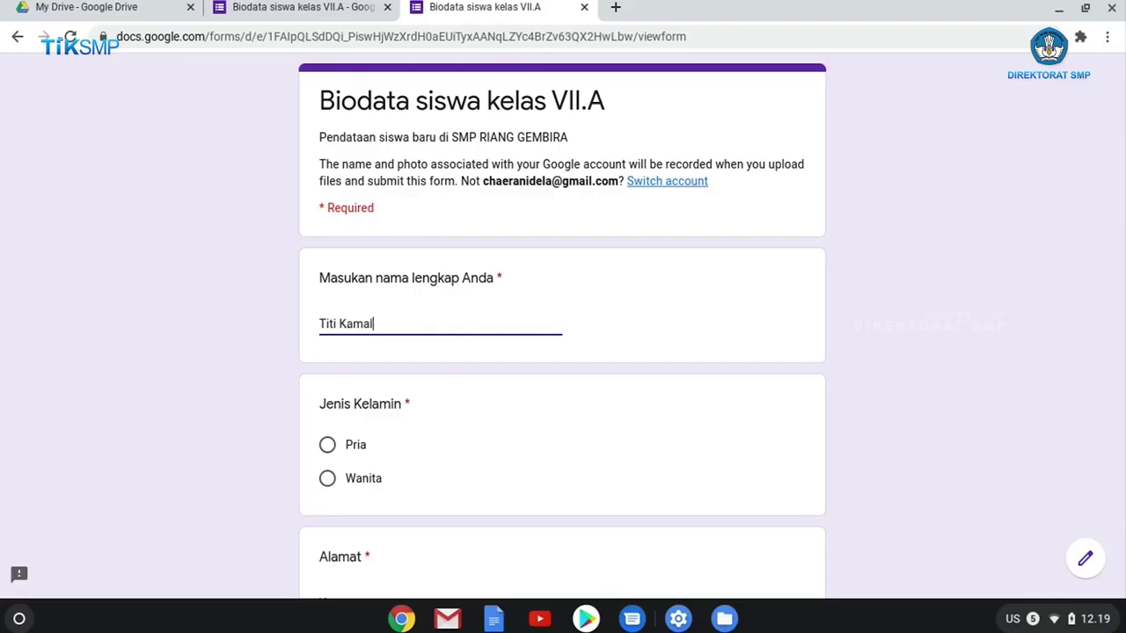
click(329, 481)
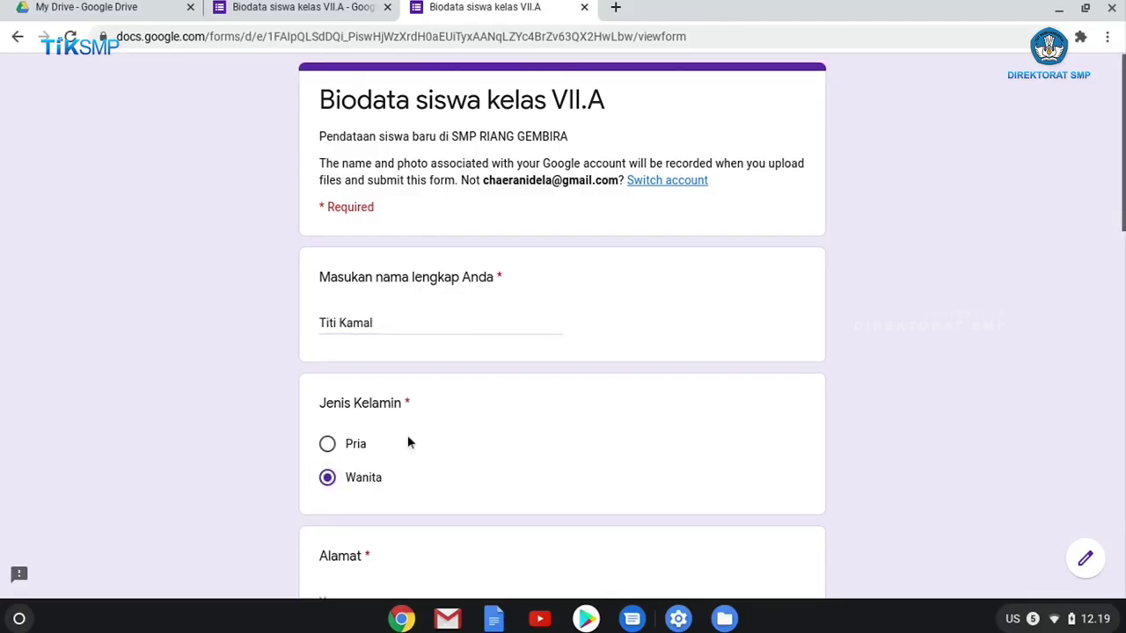
Fill in the address and enter Padalarang as the birthplace.
scroll(407, 434, down, 2)
click(374, 496)
text(Jalan bahagia no)
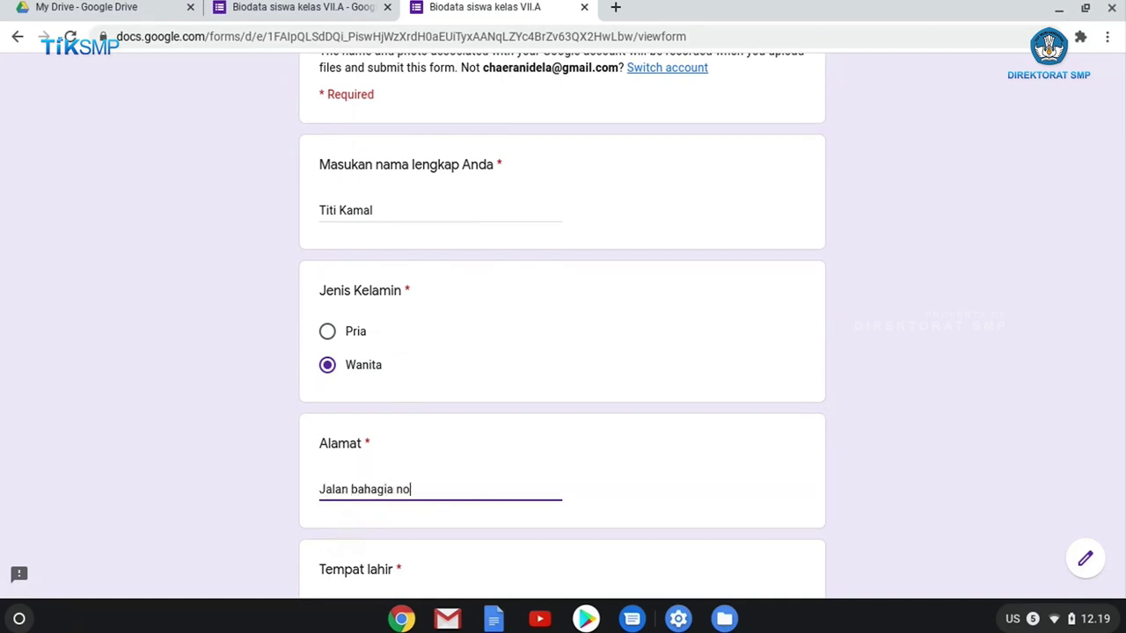
text(.1)
scroll(395, 360, down, 3)
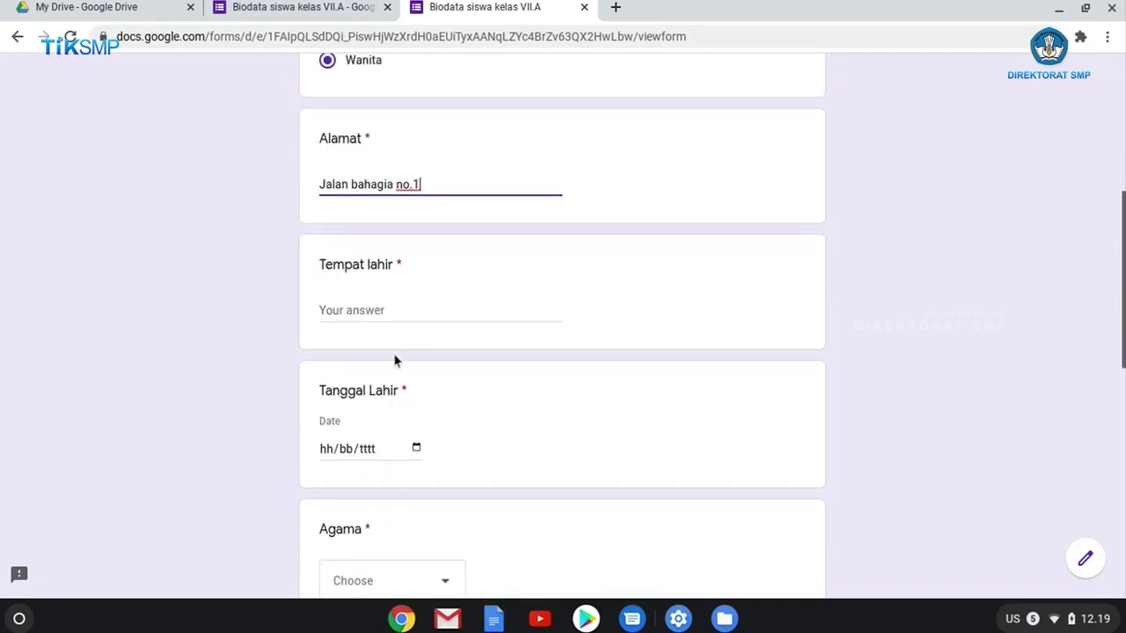
click(396, 320)
text(Padala)
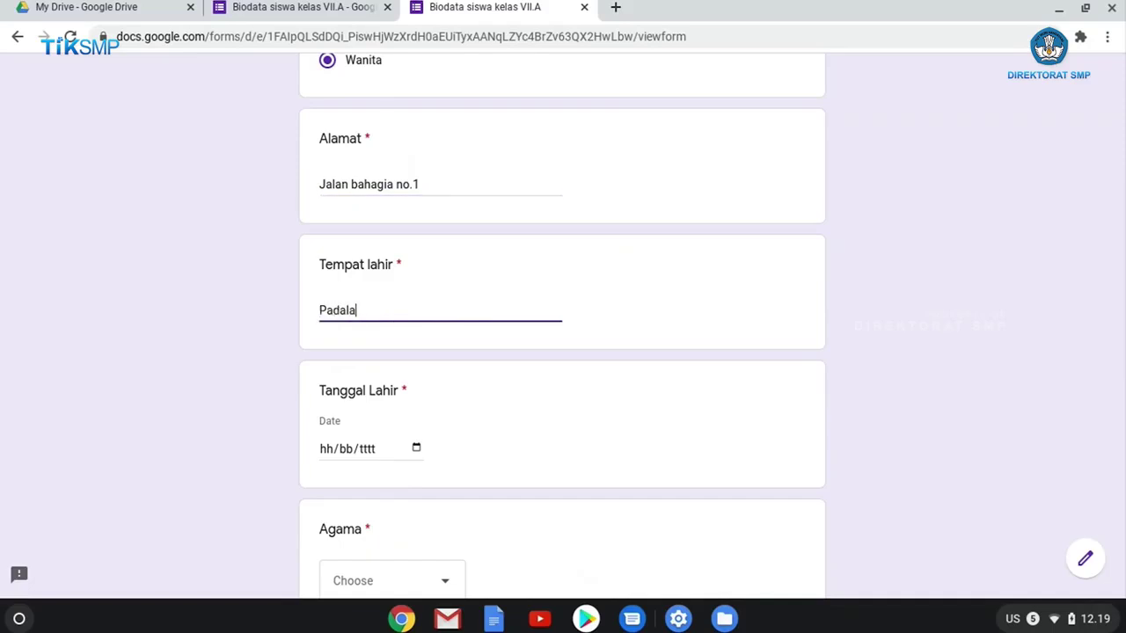
text(rang)
Set the birth date to 08/08/2007 with the calendar picker.
click(417, 449)
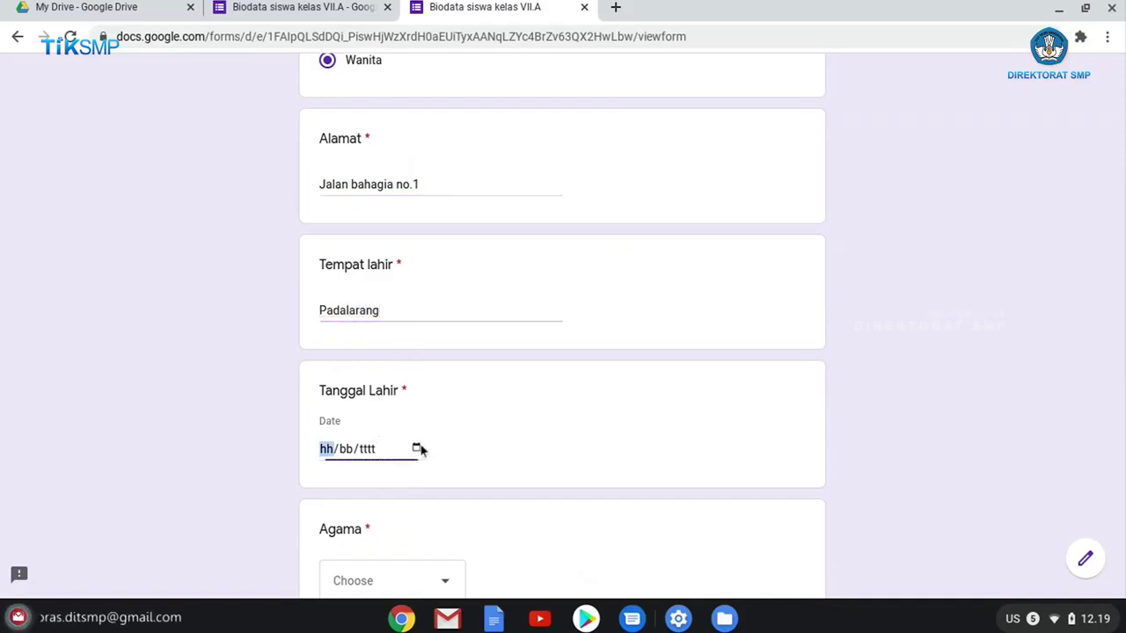
click(399, 223)
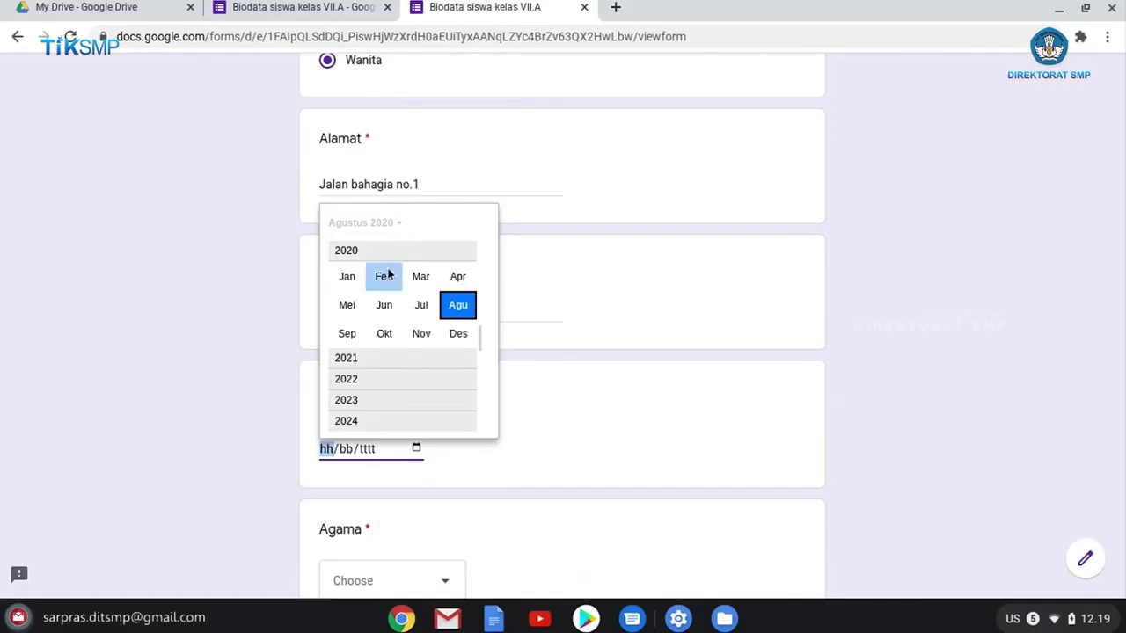
scroll(384, 325, up, 6)
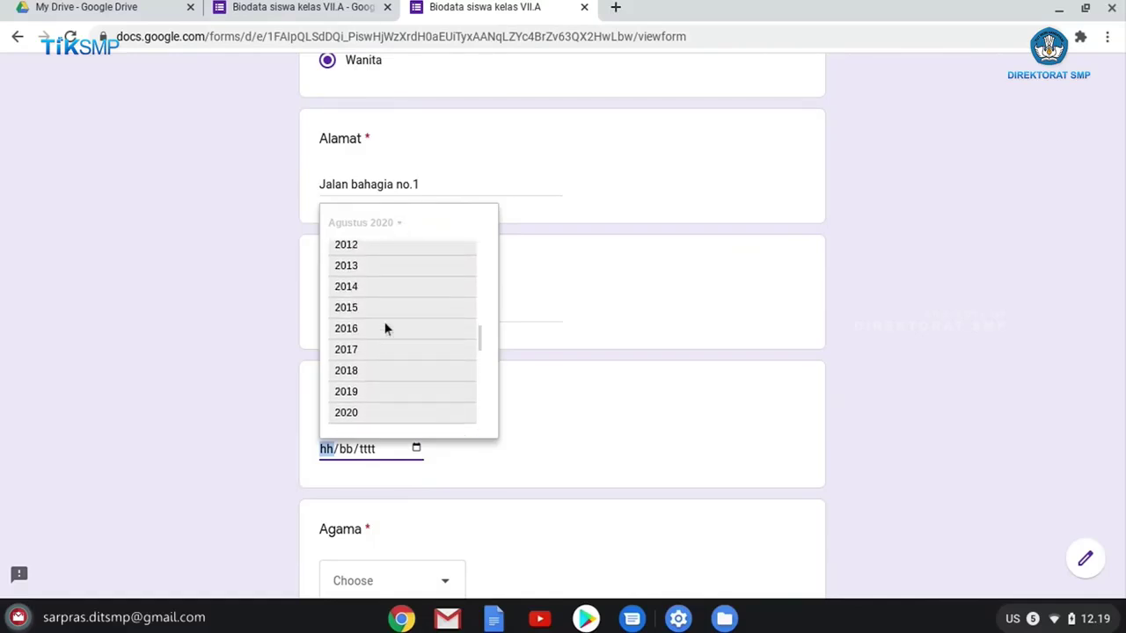
scroll(383, 332, up, 2)
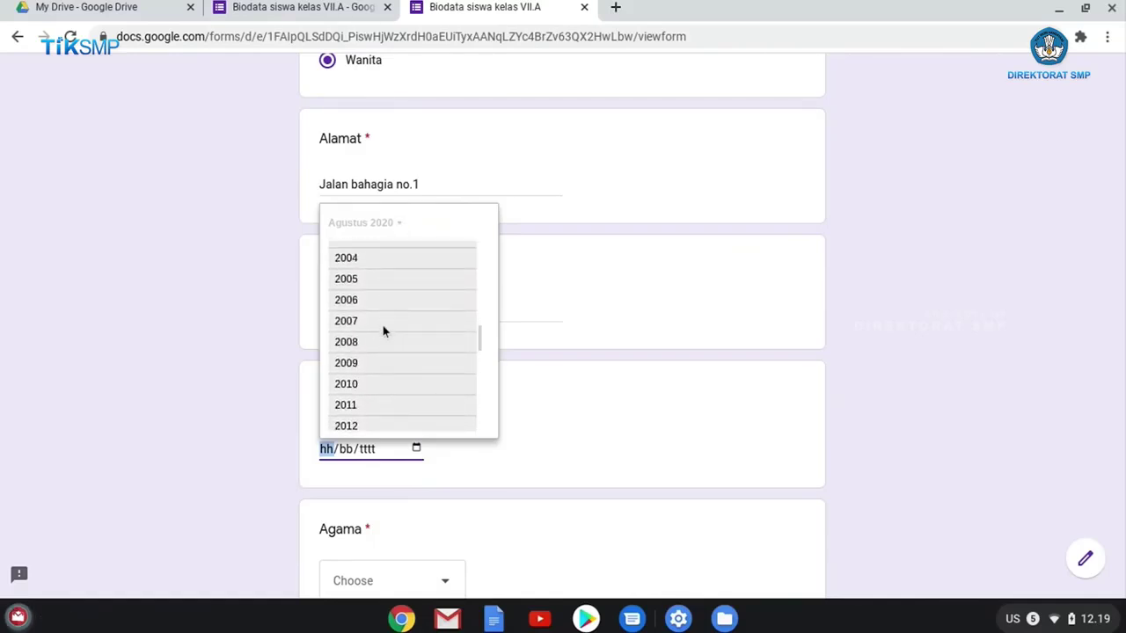
click(383, 325)
click(450, 305)
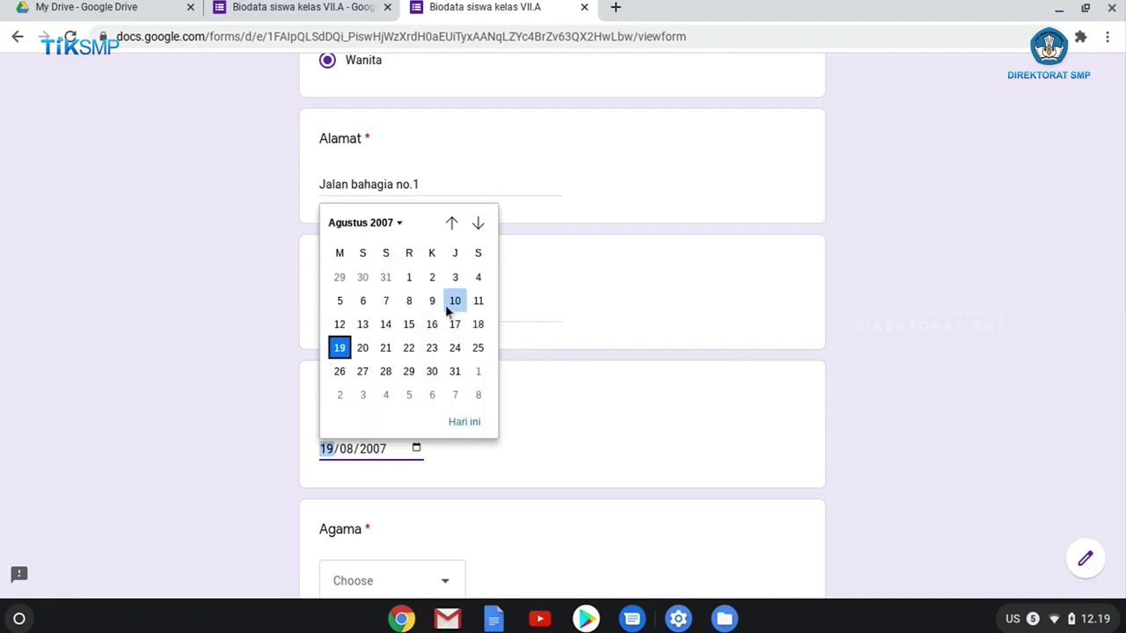
click(408, 301)
scroll(378, 369, down, 8)
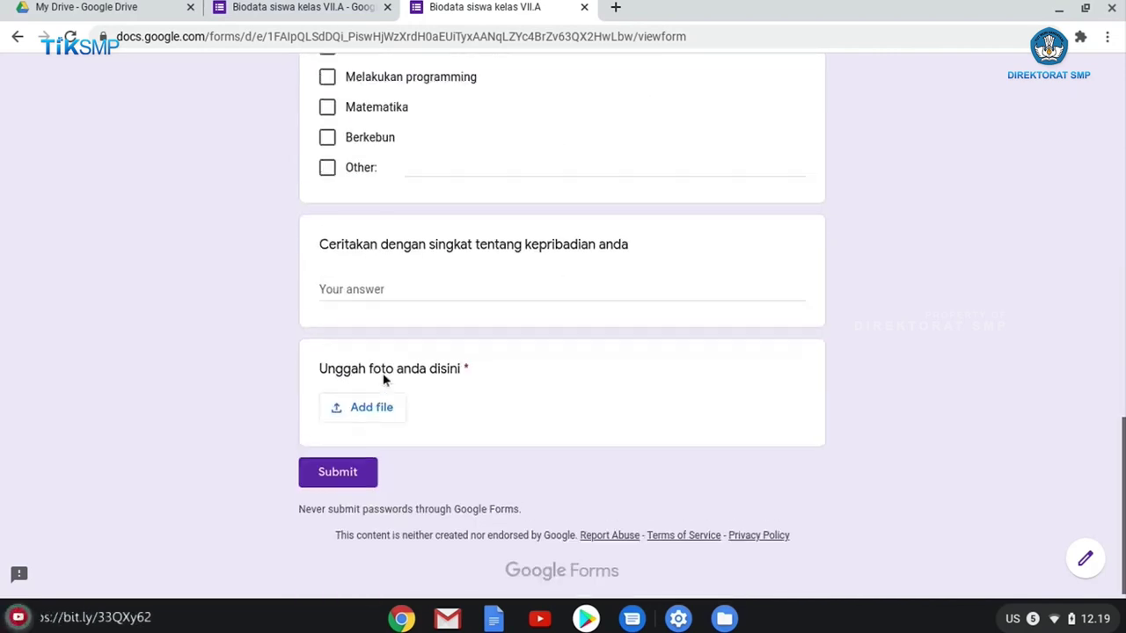
scroll(382, 379, up, 3)
scroll(390, 379, up, 1)
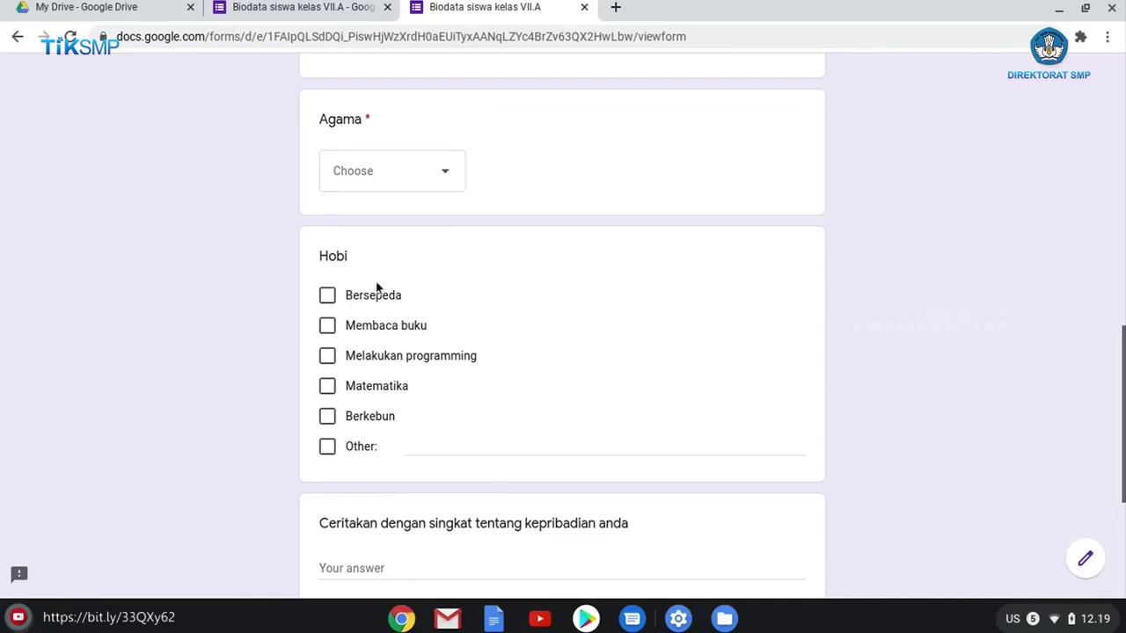
scroll(398, 308, up, 1)
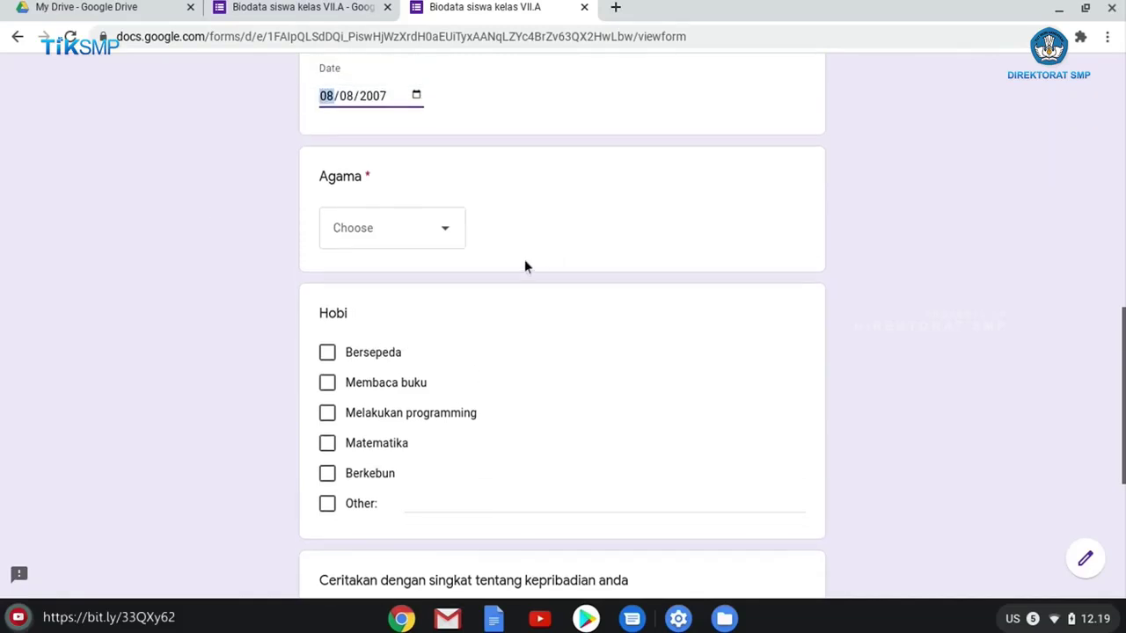
Close the Send dialog and answer Islam for Agama on the respondent form.
click(305, 15)
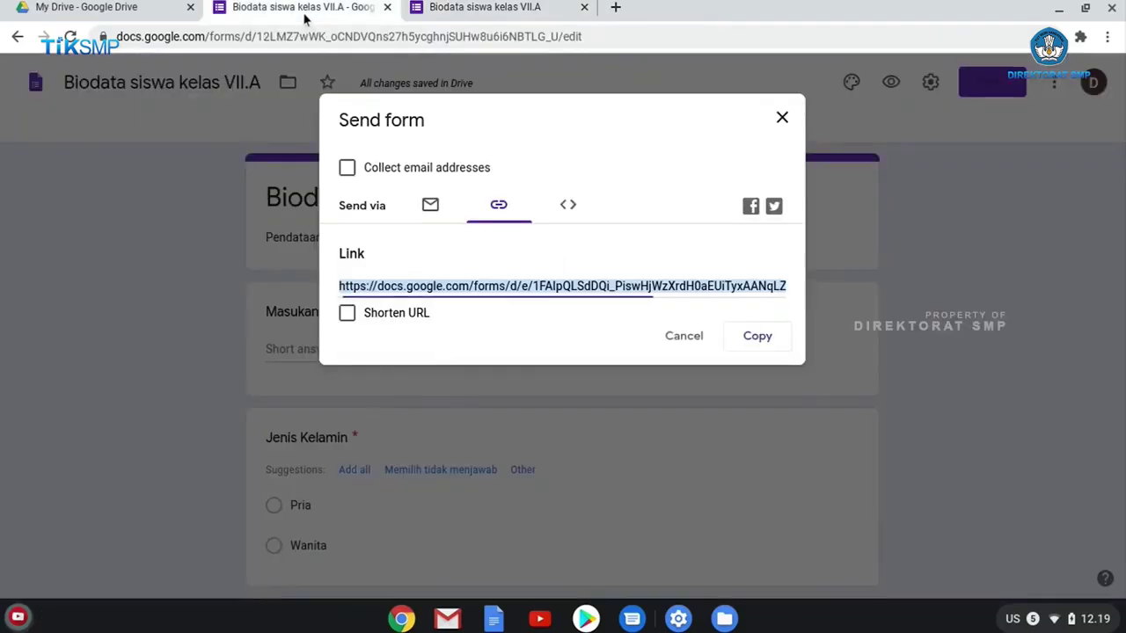
click(782, 118)
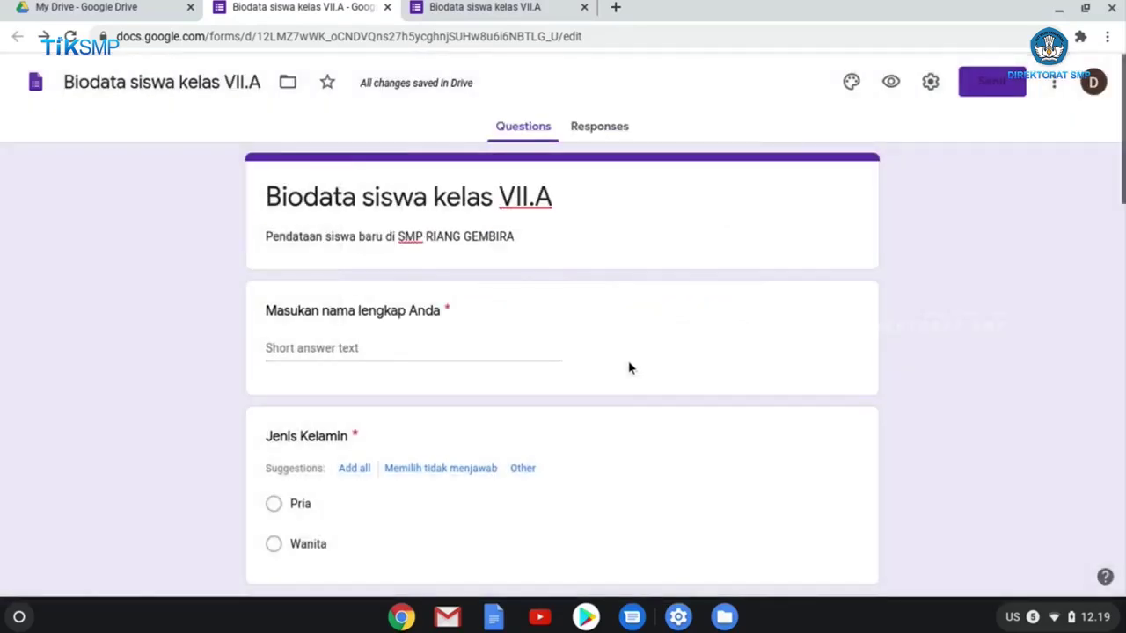
scroll(629, 368, down, 20)
scroll(631, 364, up, 7)
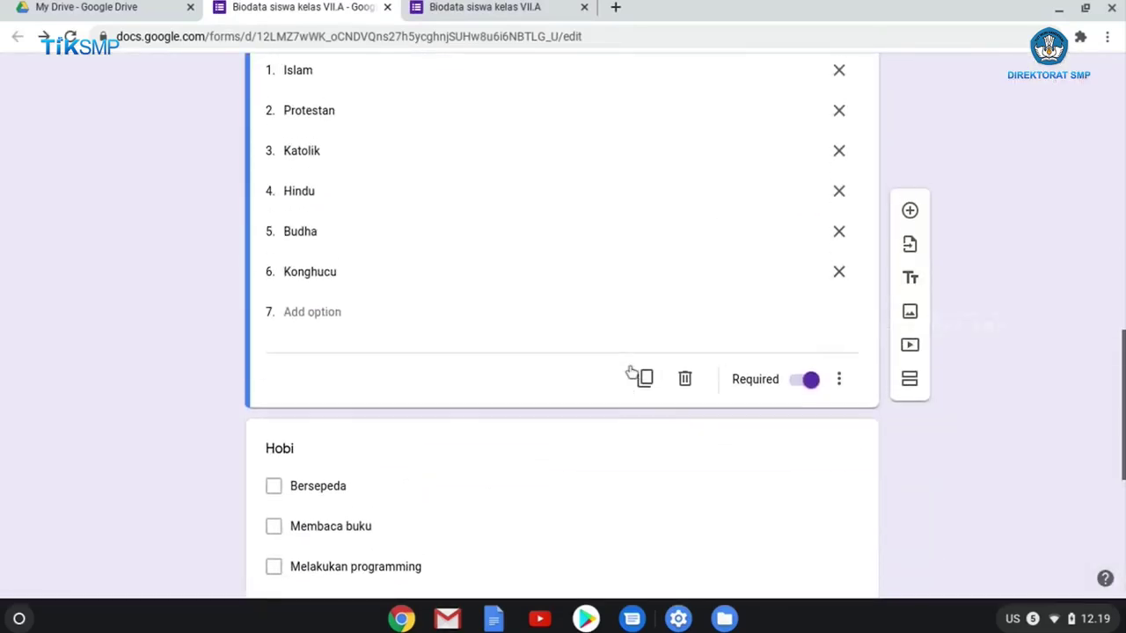
scroll(630, 373, up, 1)
click(493, 8)
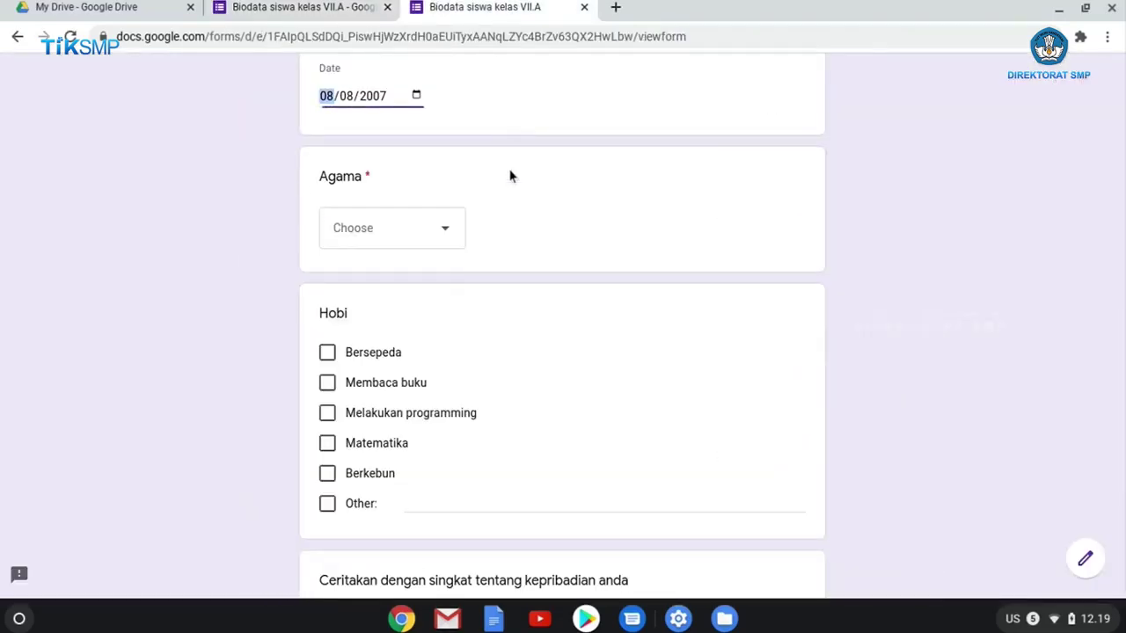
click(454, 242)
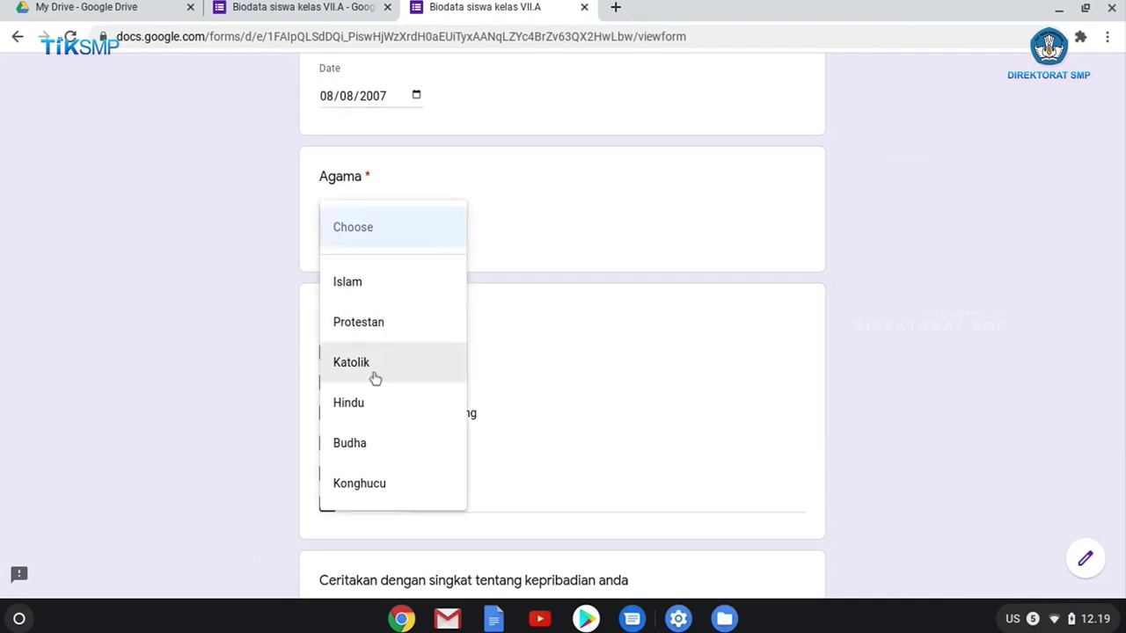
click(379, 286)
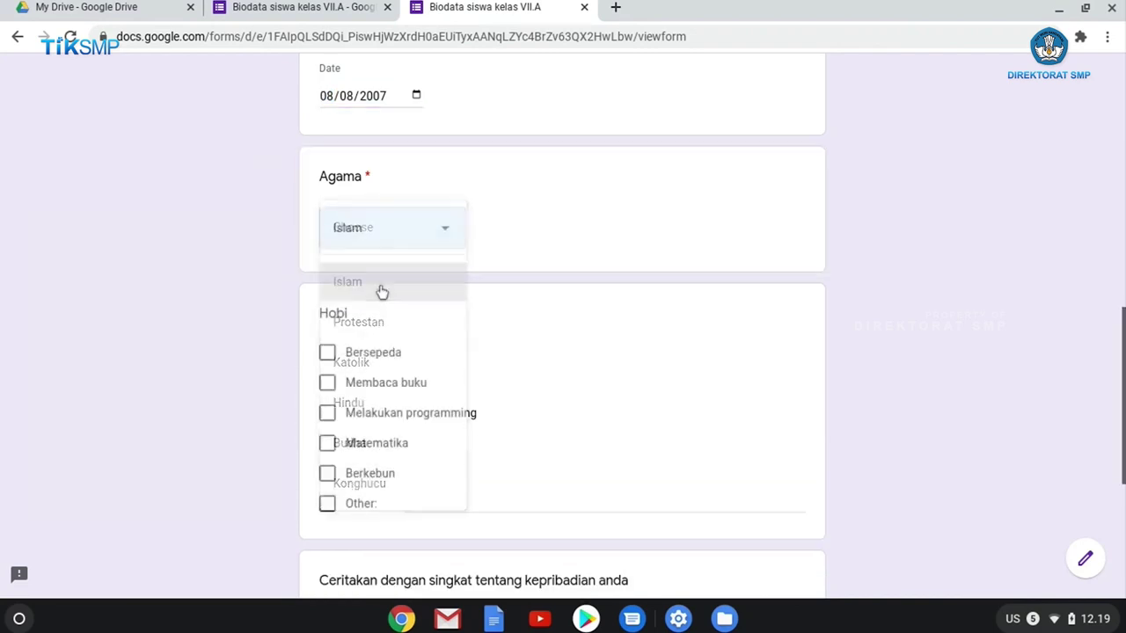
Check the Jenis Kelamin question in the editor and keep Wanita selected on the live form.
scroll(503, 343, up, 5)
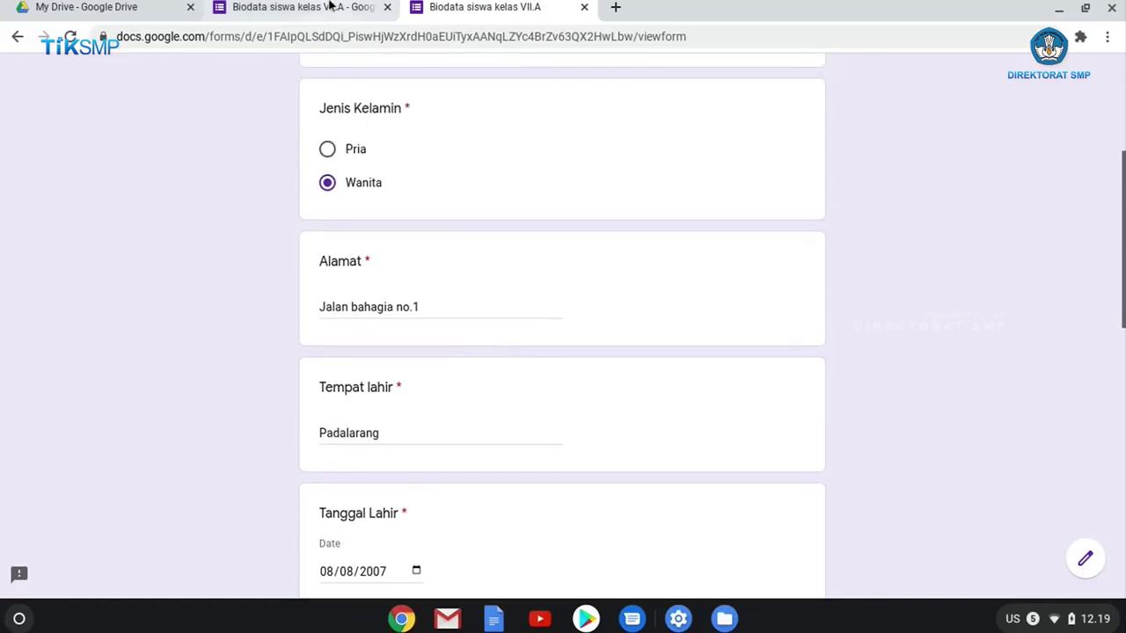
click(299, 7)
scroll(845, 251, up, 15)
scroll(837, 264, down, 2)
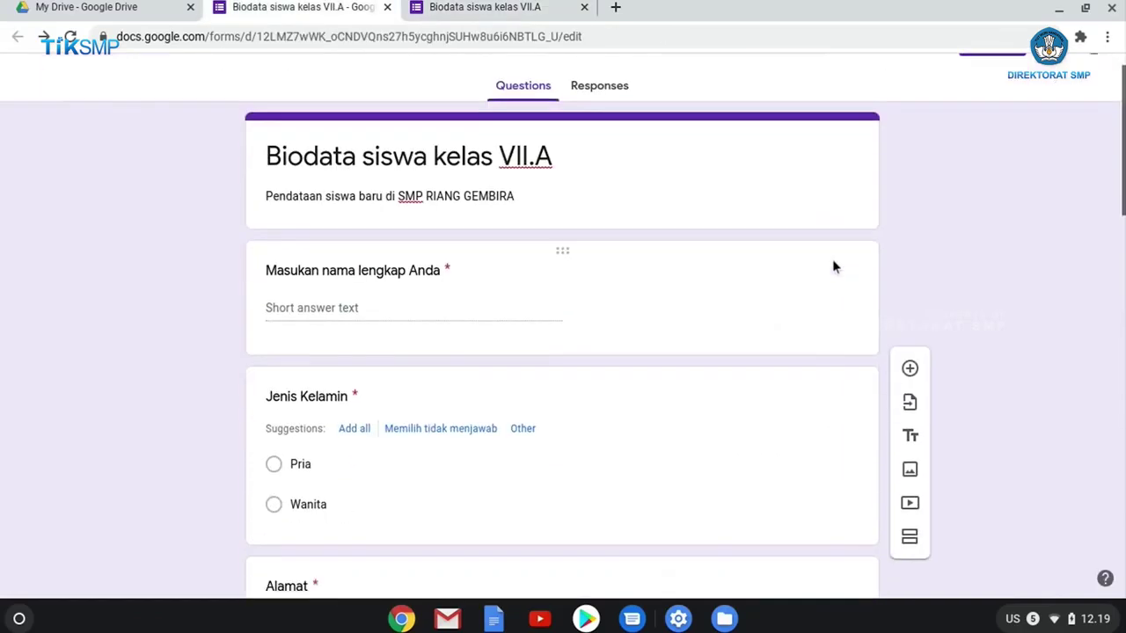
click(828, 391)
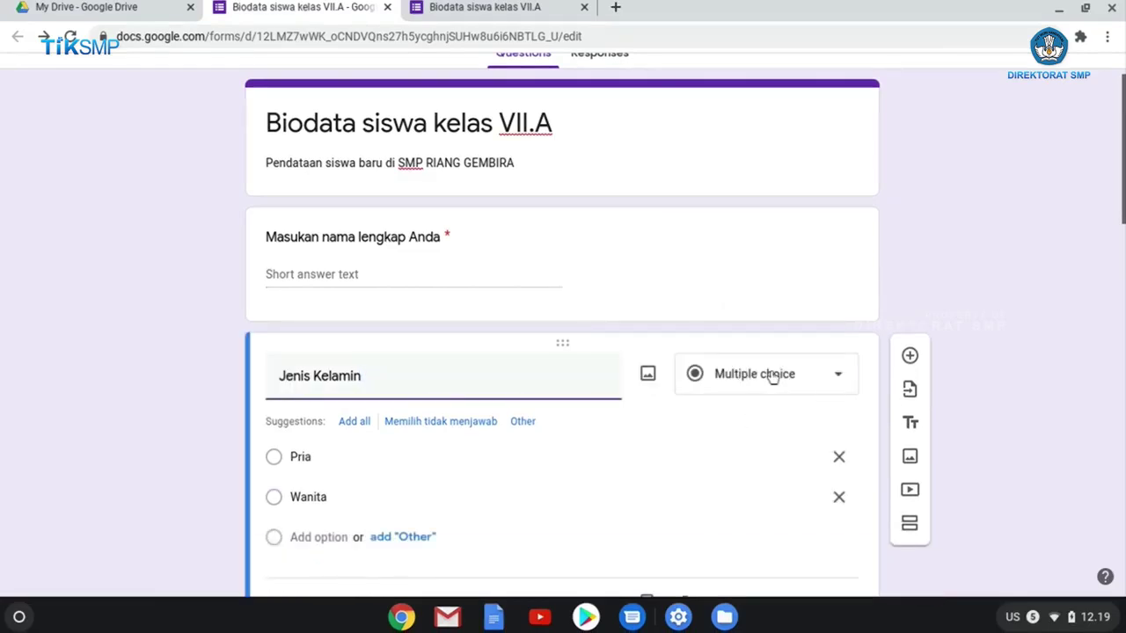
click(520, 7)
click(351, 155)
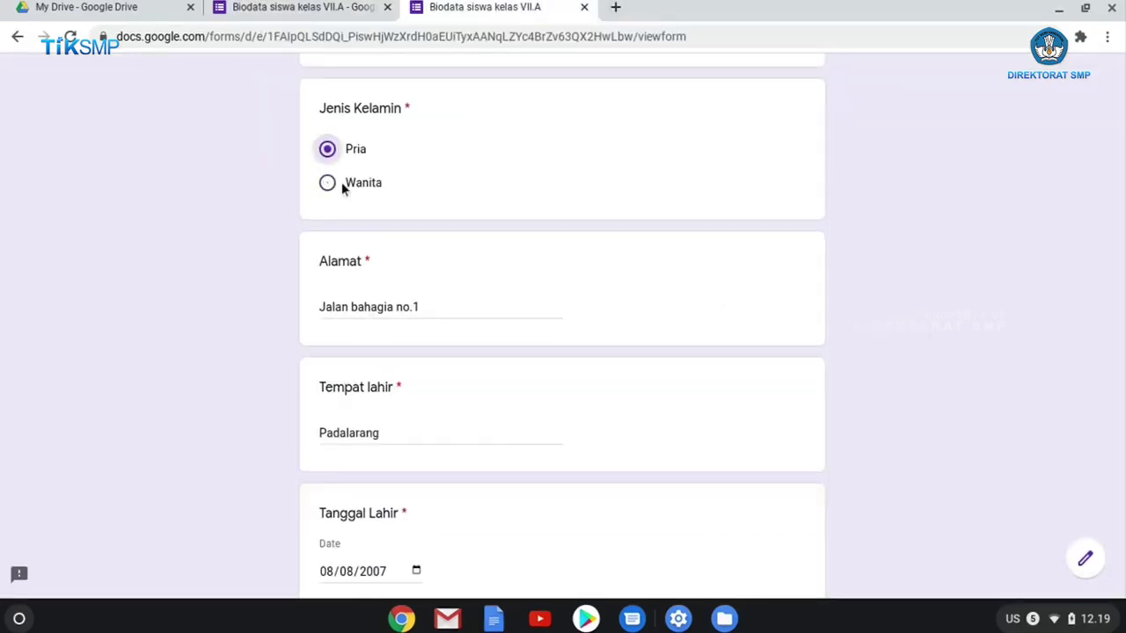
click(341, 182)
click(343, 158)
click(338, 185)
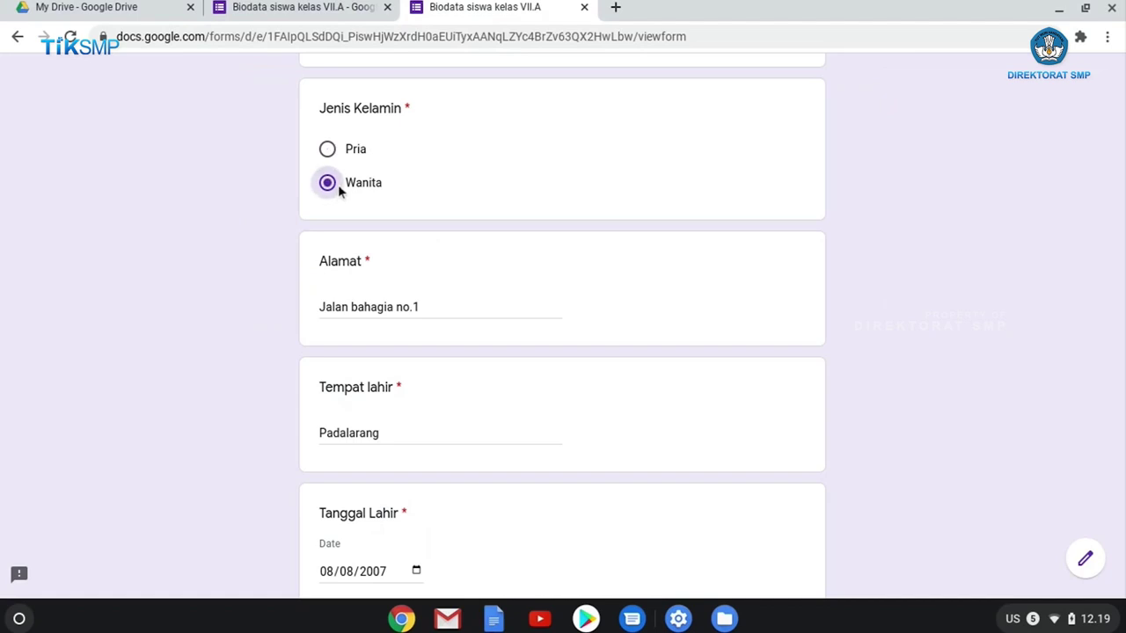
Briefly switch Agama to Katolik, then restore and confirm Islam.
scroll(467, 261, down, 3)
scroll(466, 263, down, 1)
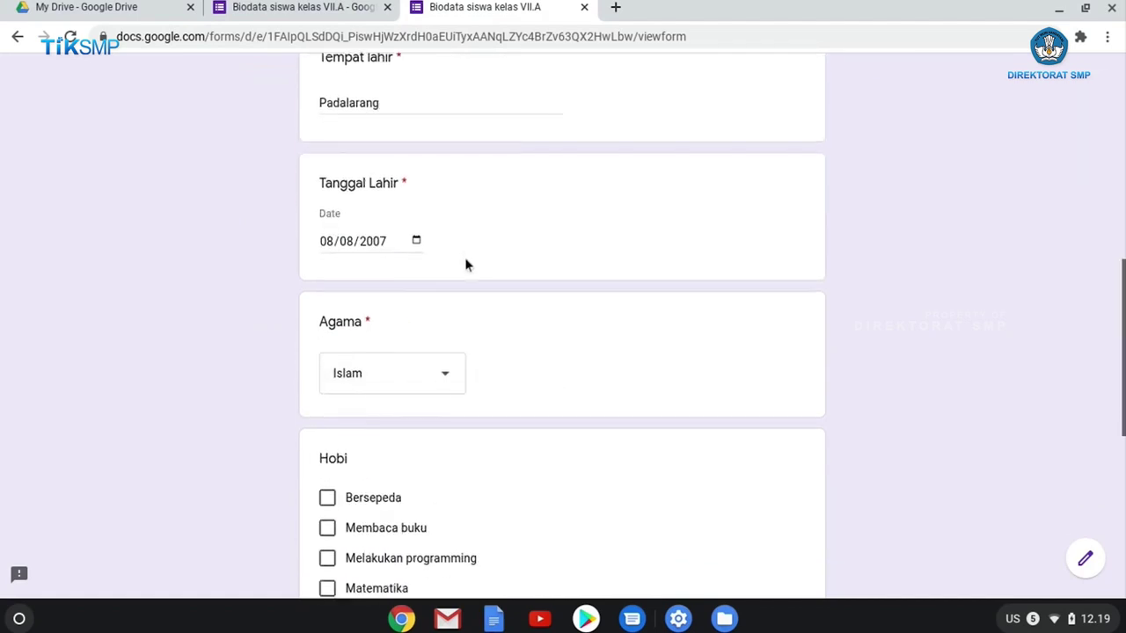
click(450, 302)
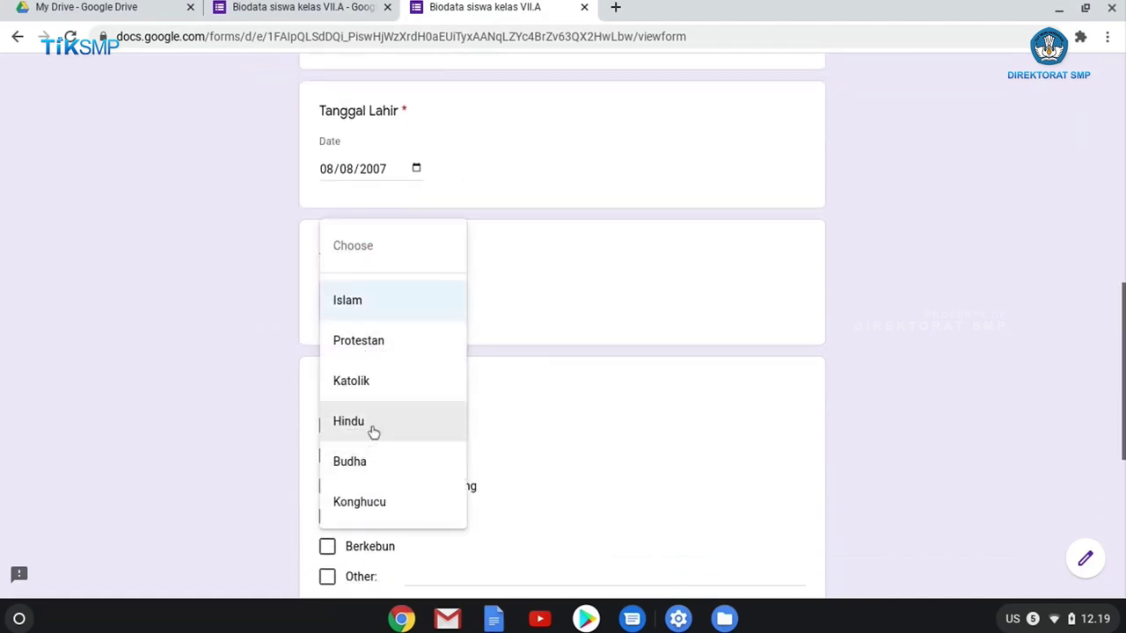
click(372, 380)
click(393, 300)
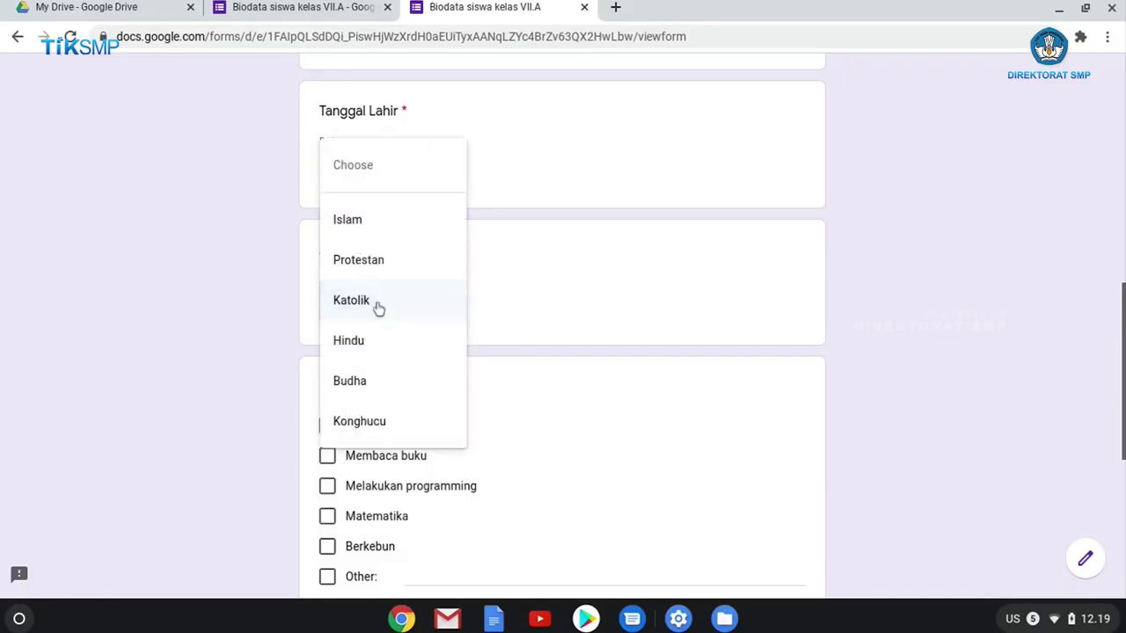
click(388, 220)
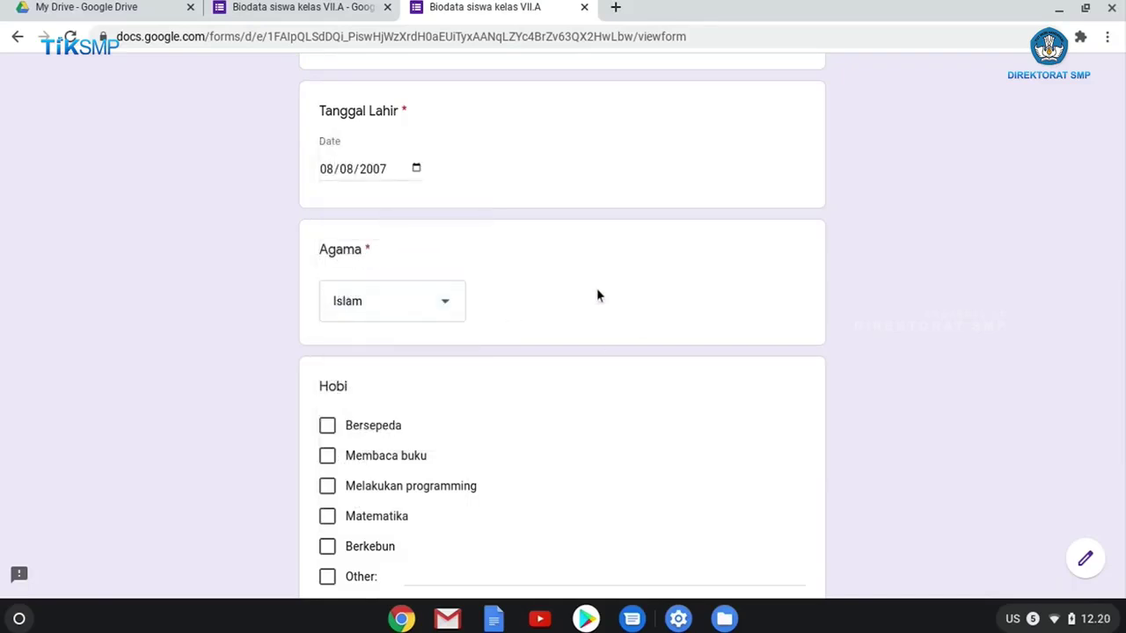
scroll(597, 294, down, 1)
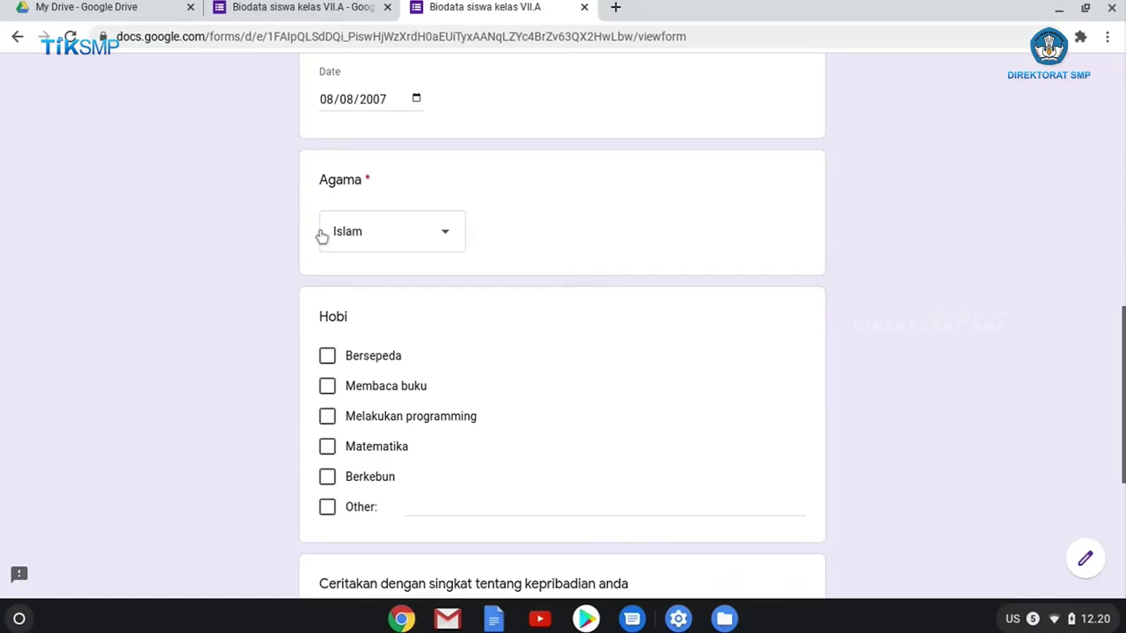
scroll(412, 234, up, 7)
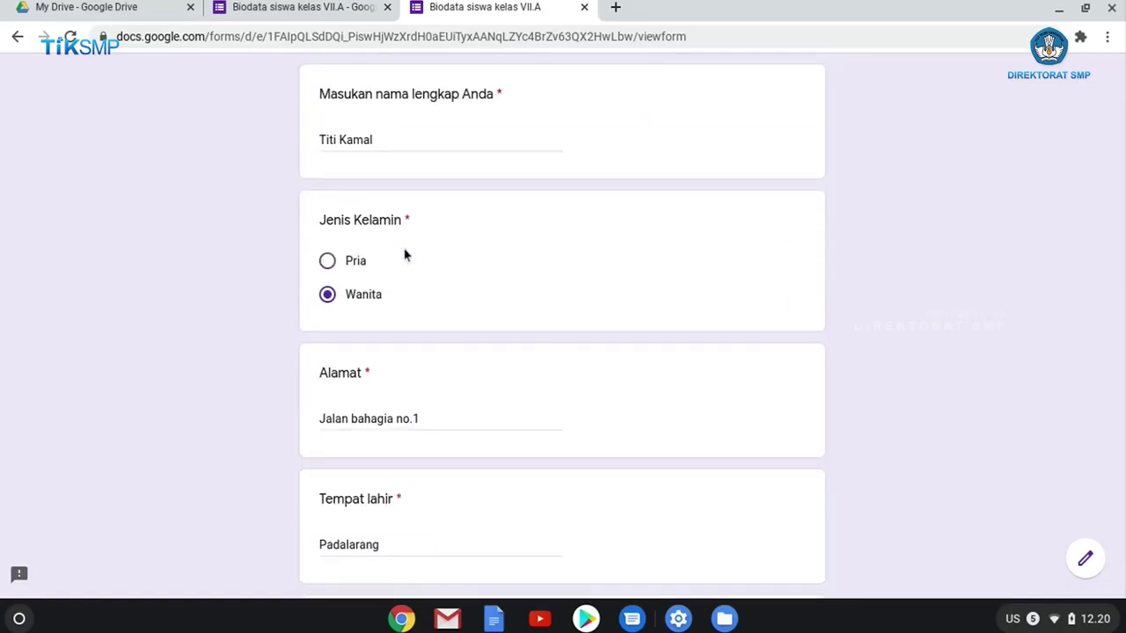
scroll(405, 255, down, 1)
scroll(343, 262, down, 1)
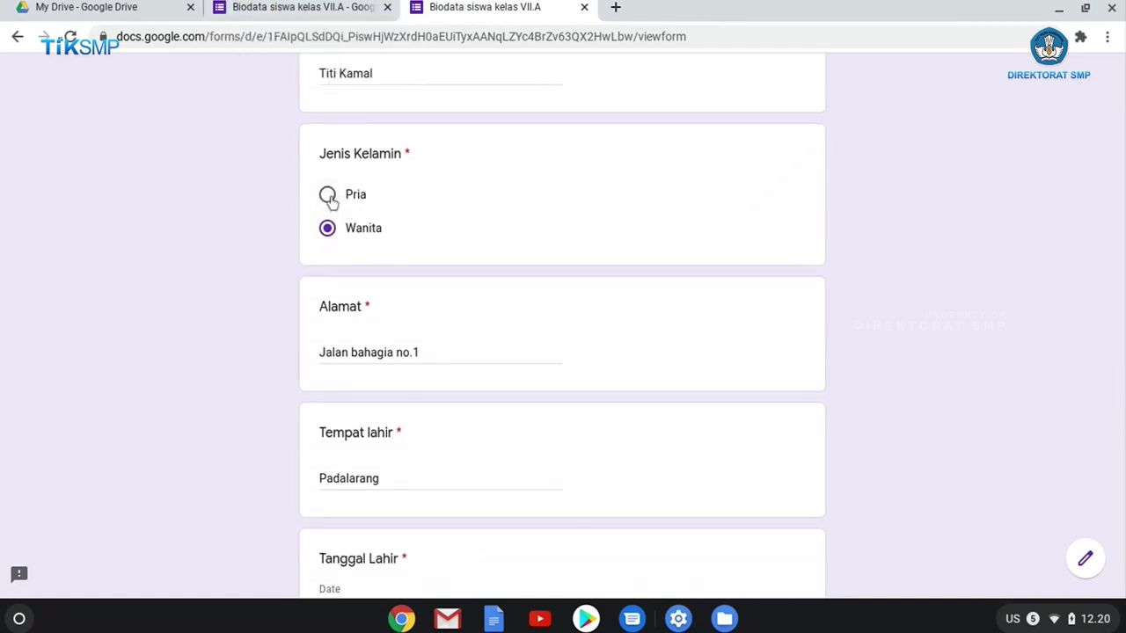
scroll(370, 305, down, 7)
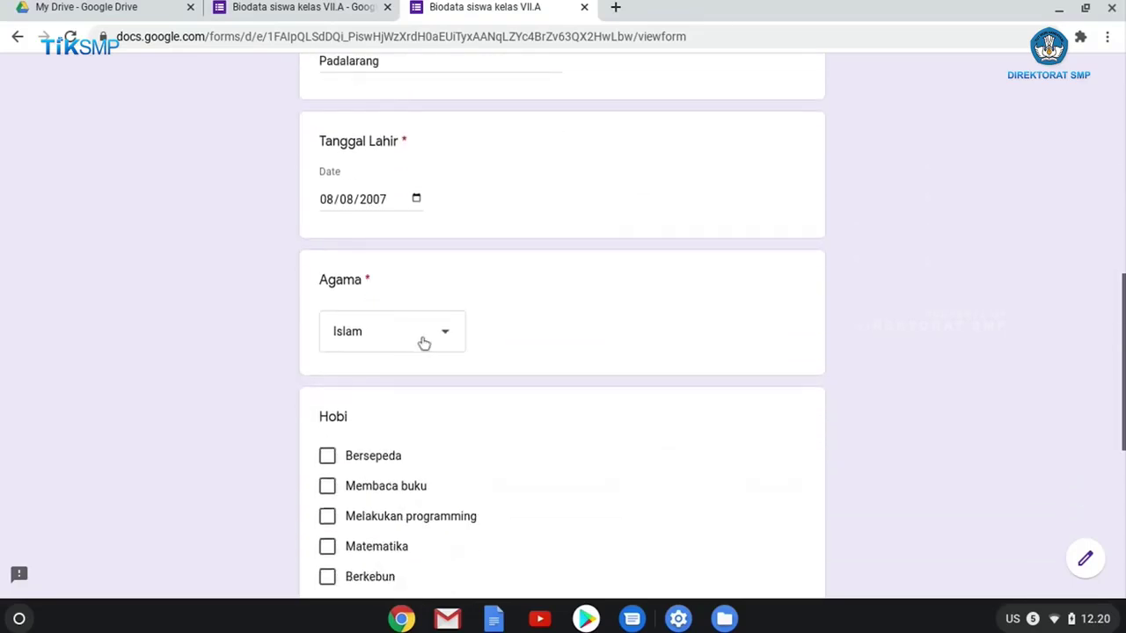
click(448, 342)
click(487, 334)
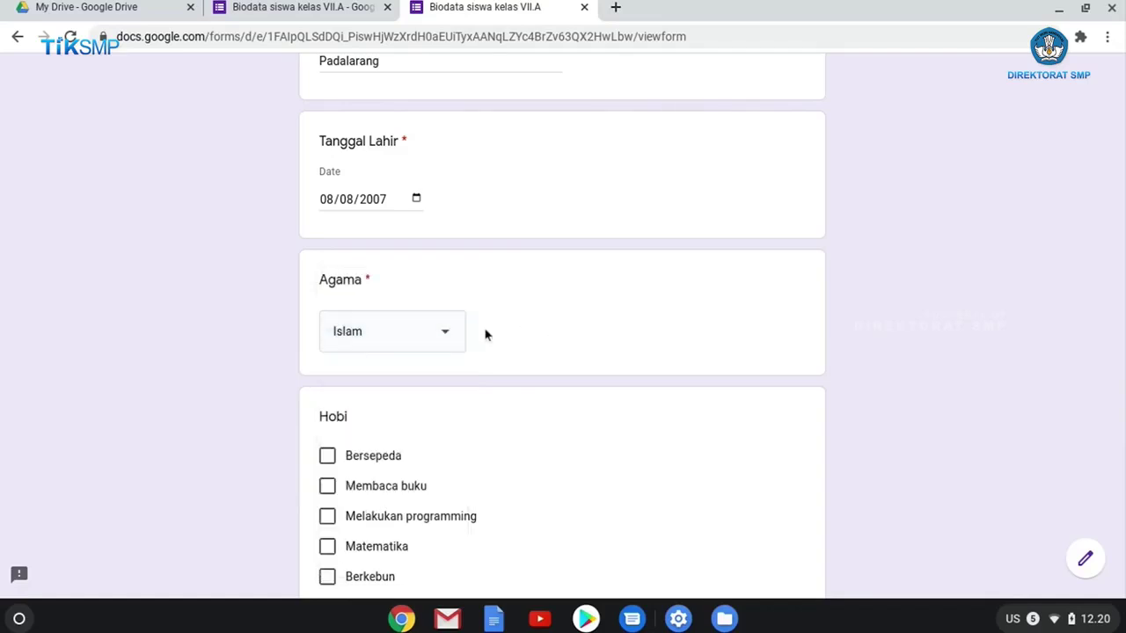
scroll(720, 356, down, 2)
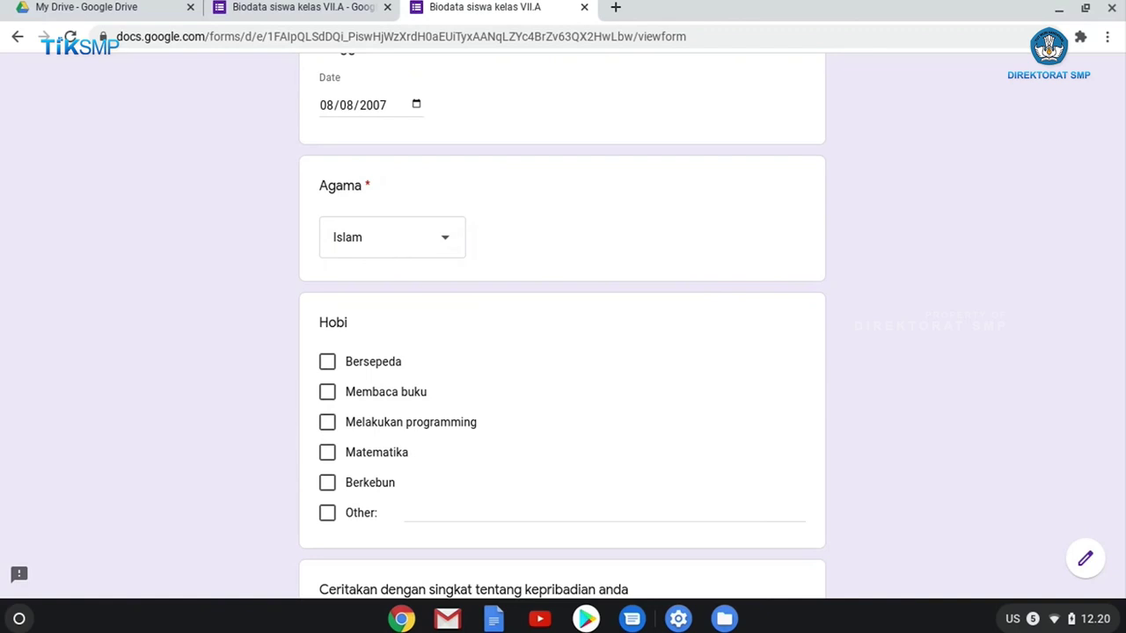
Tick Bersepeda and Berkebun as hobbies, leaving Membaca buku, Melakukan programming and Matematika unticked.
click(332, 368)
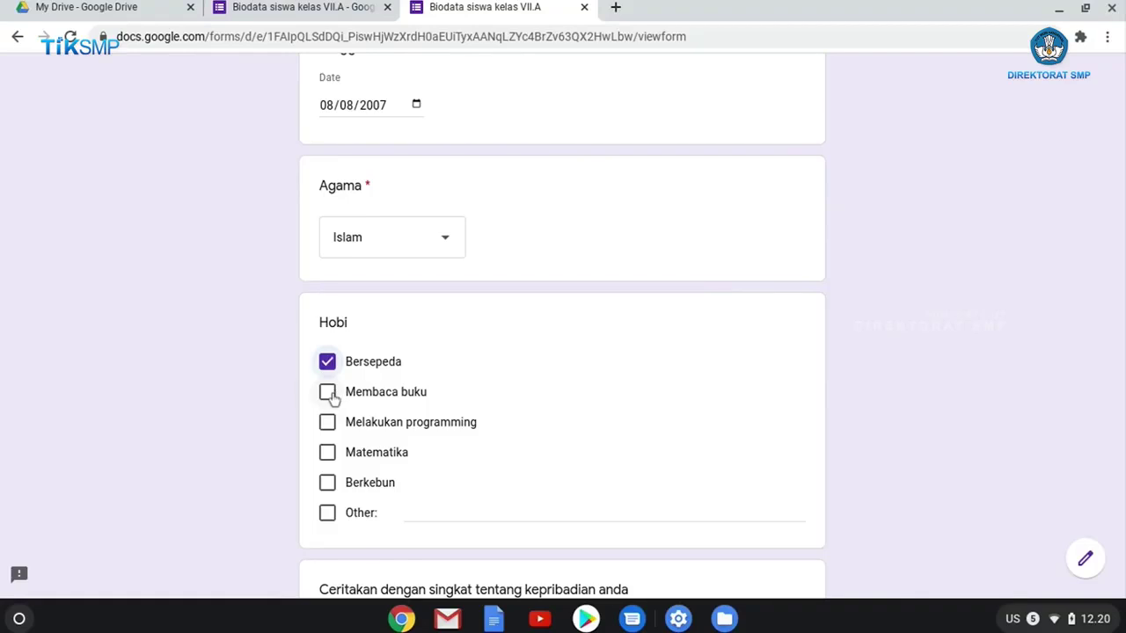
click(329, 394)
click(328, 424)
click(328, 453)
click(328, 485)
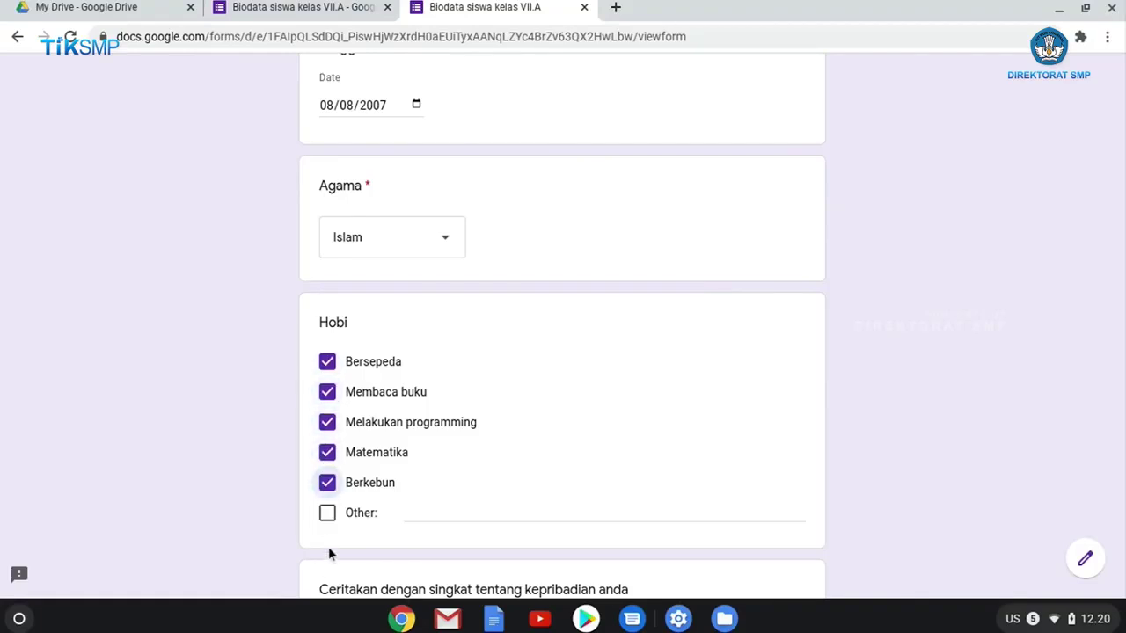
click(327, 455)
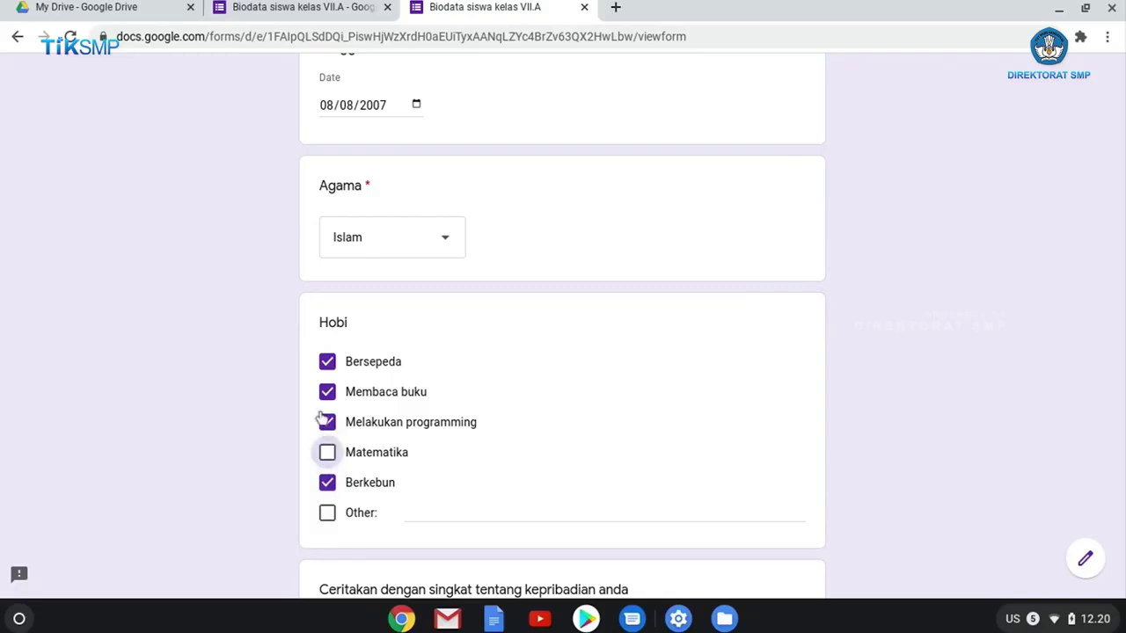
click(327, 423)
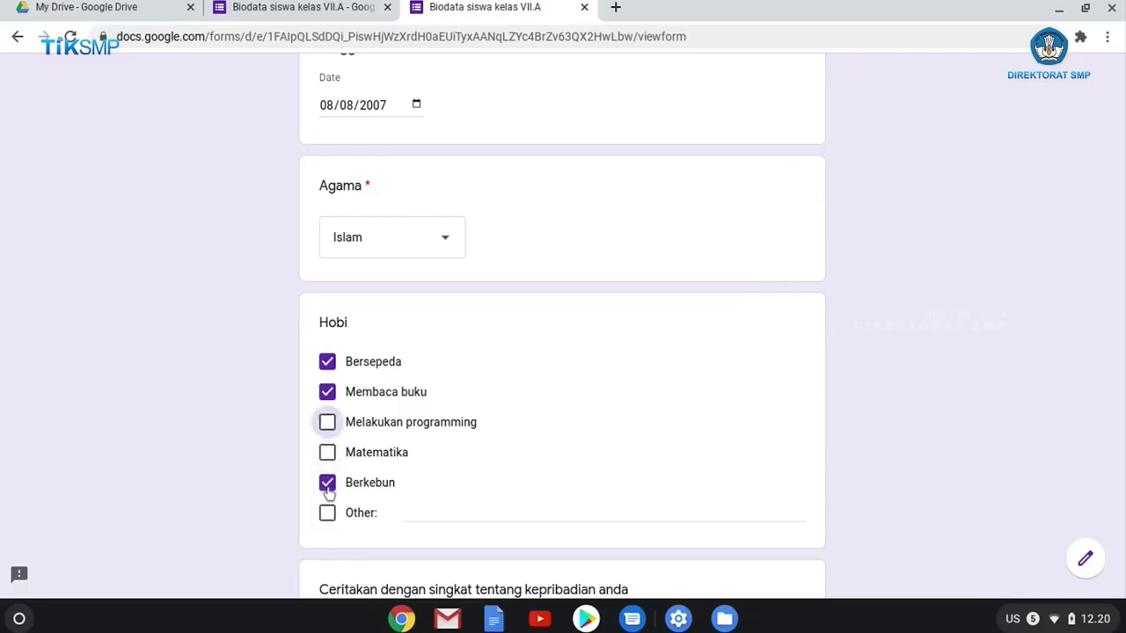
click(327, 394)
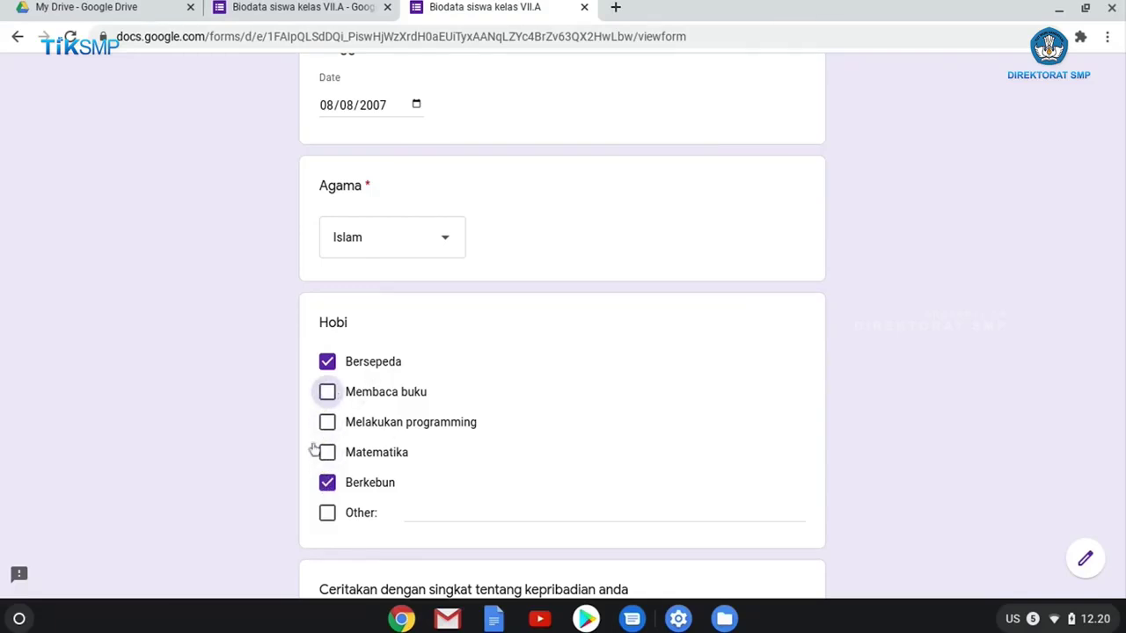
Enter 'Makan bakso' as the Other hobby.
click(404, 514)
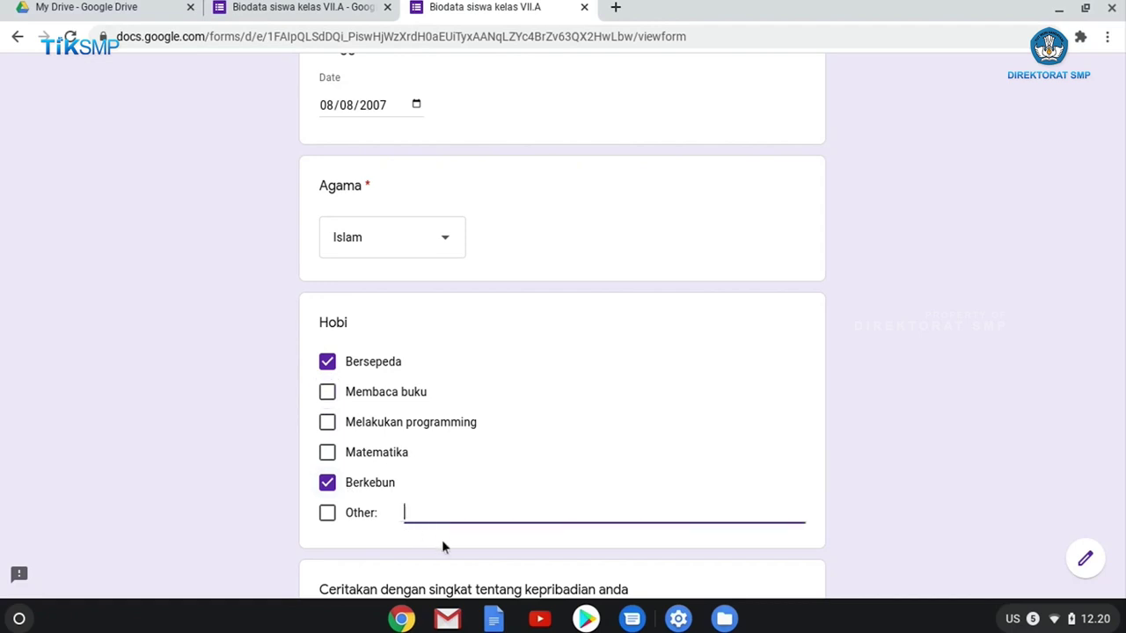
text(Makan bakso)
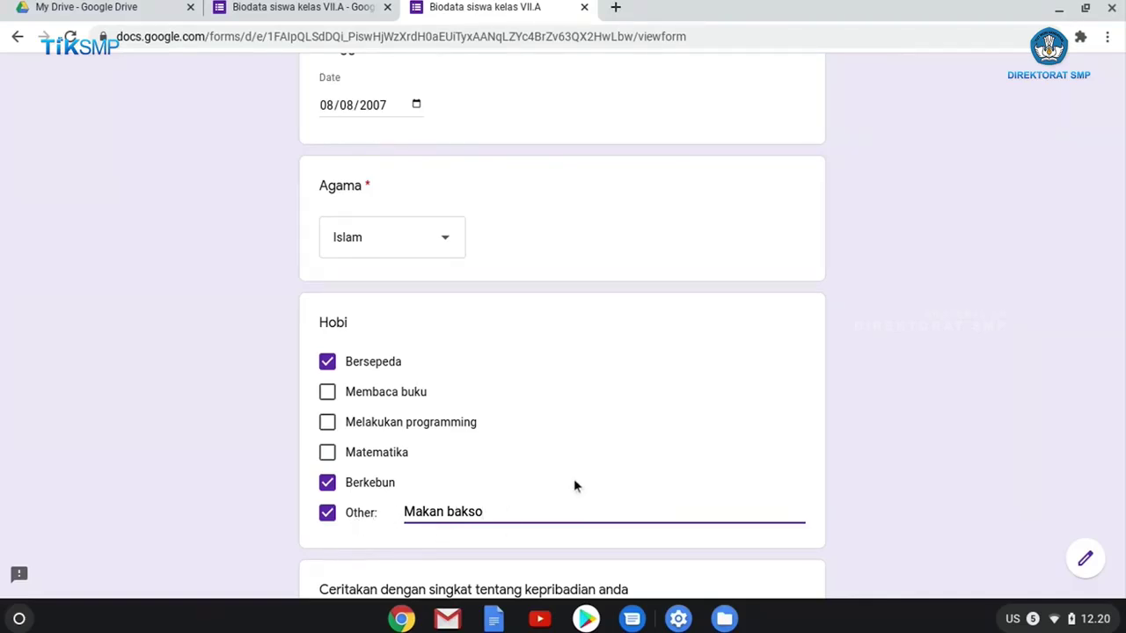
scroll(573, 478, down, 3)
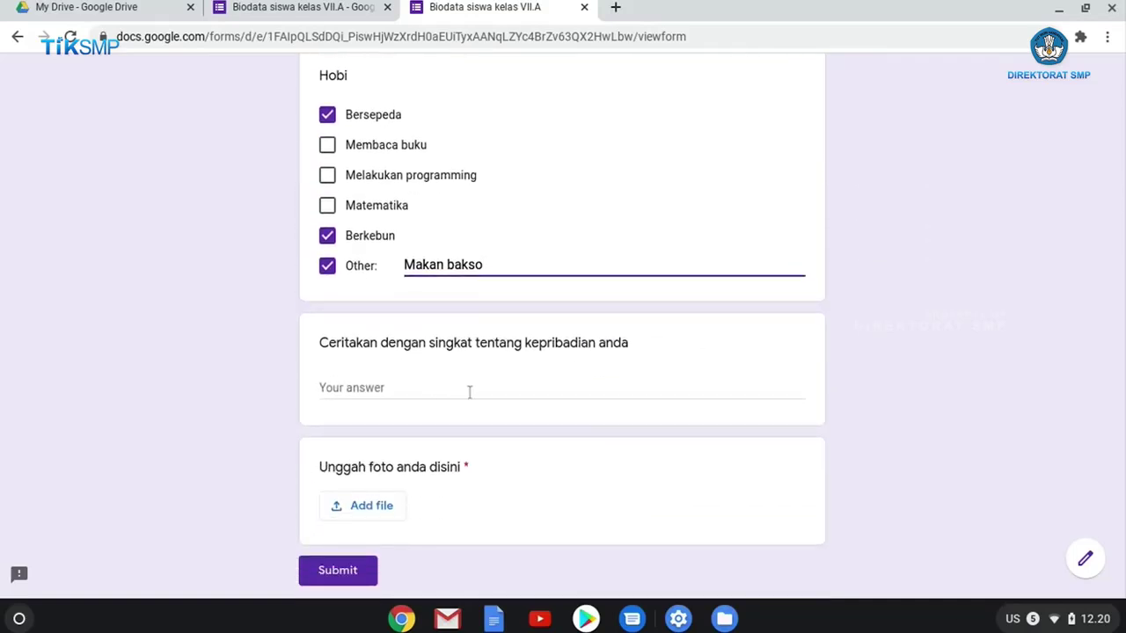
scroll(387, 430, down, 2)
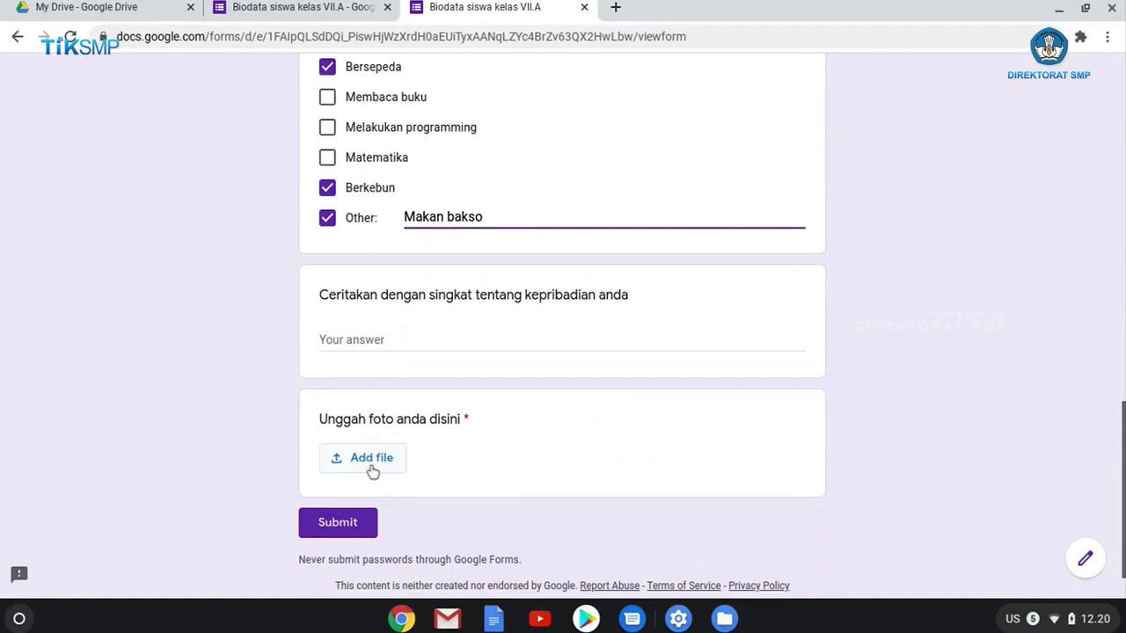
Attach cute.jpeg from the Download folder to the photo question and upload it.
click(373, 472)
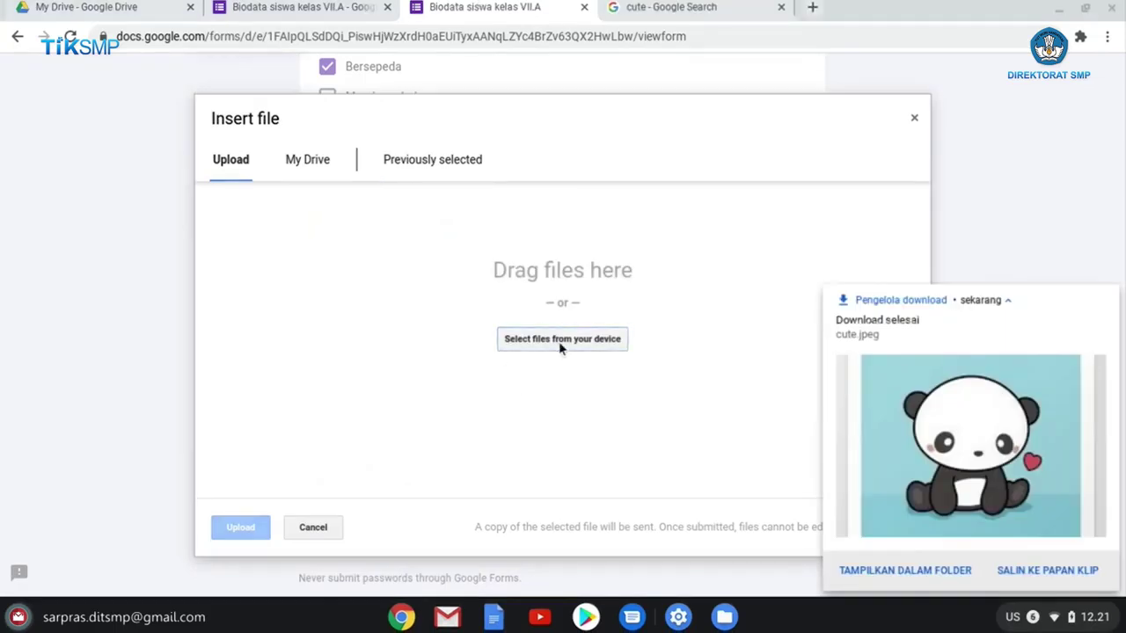
click(561, 341)
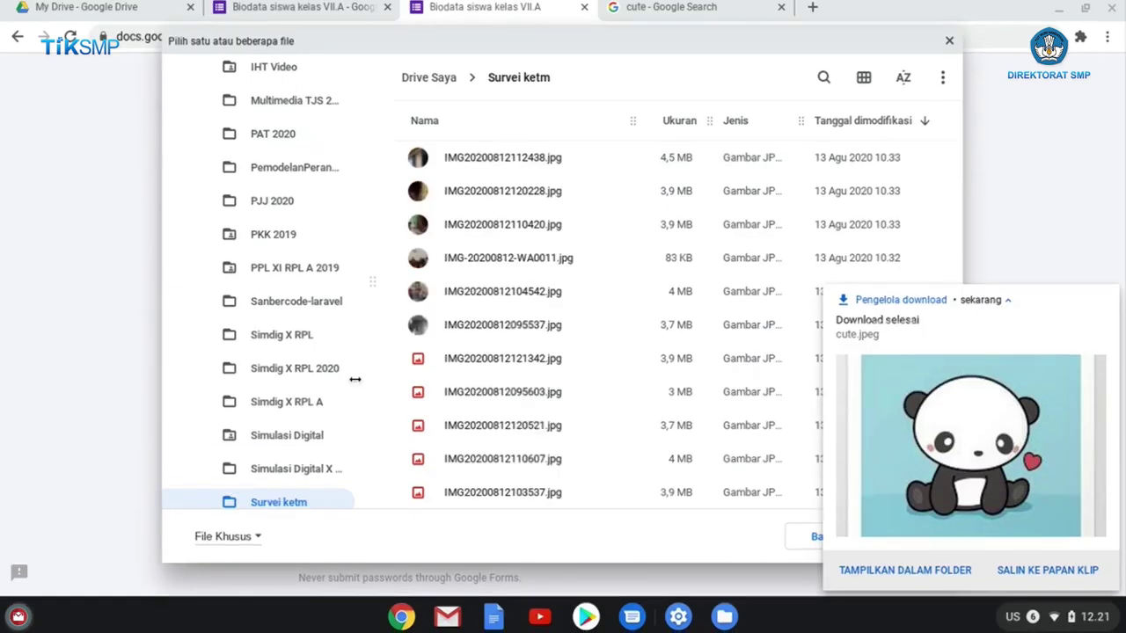
scroll(348, 321, up, 8)
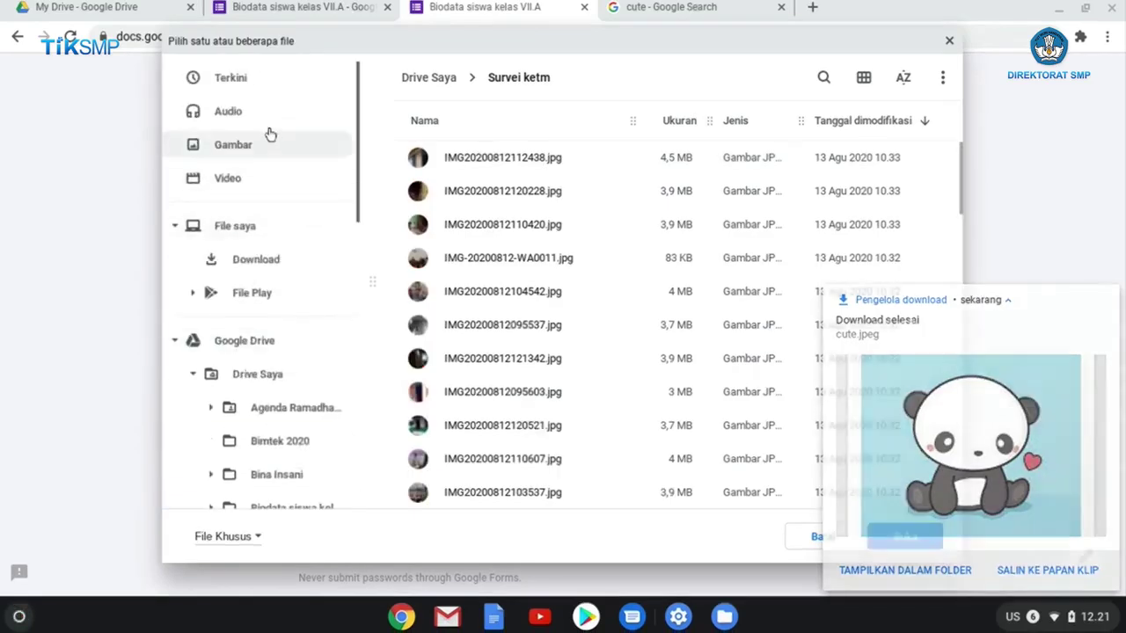
click(263, 80)
click(268, 264)
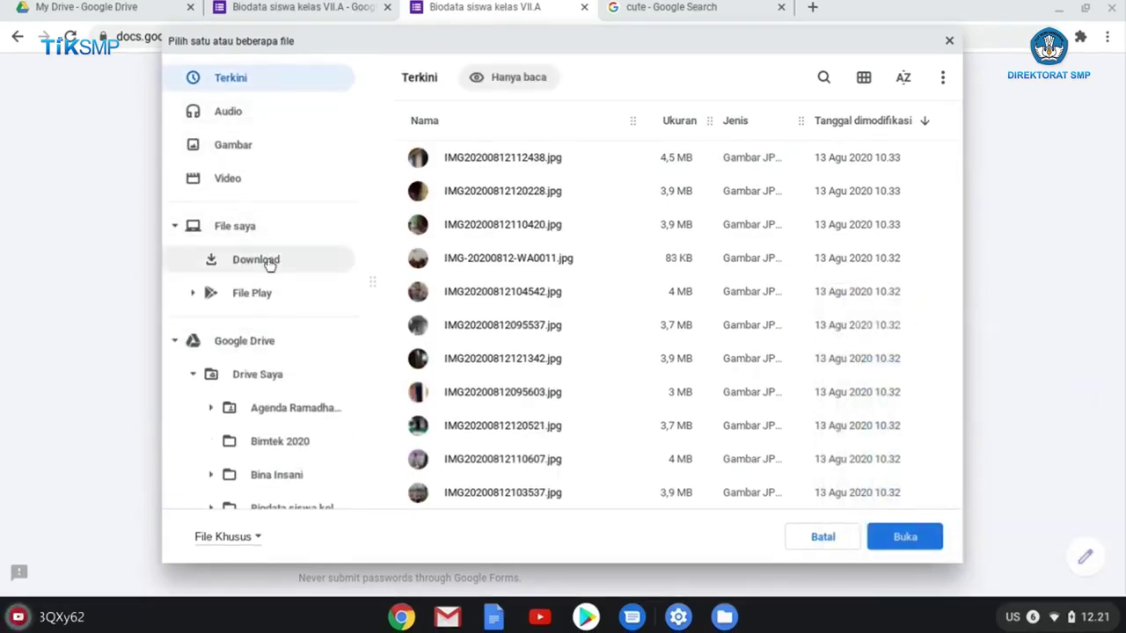
click(428, 160)
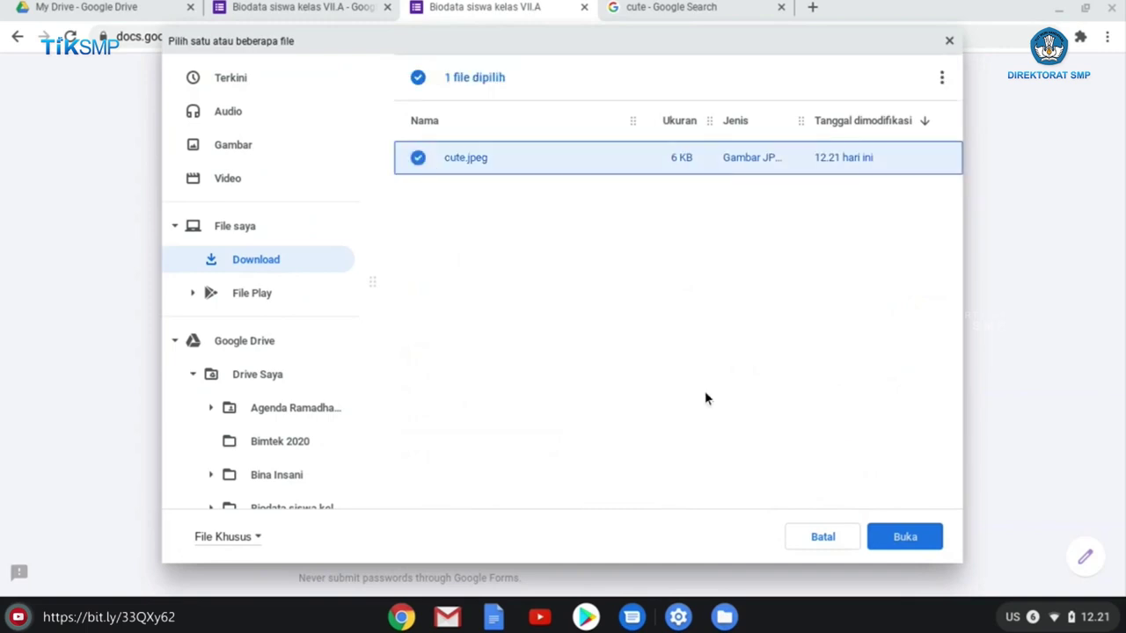
click(906, 537)
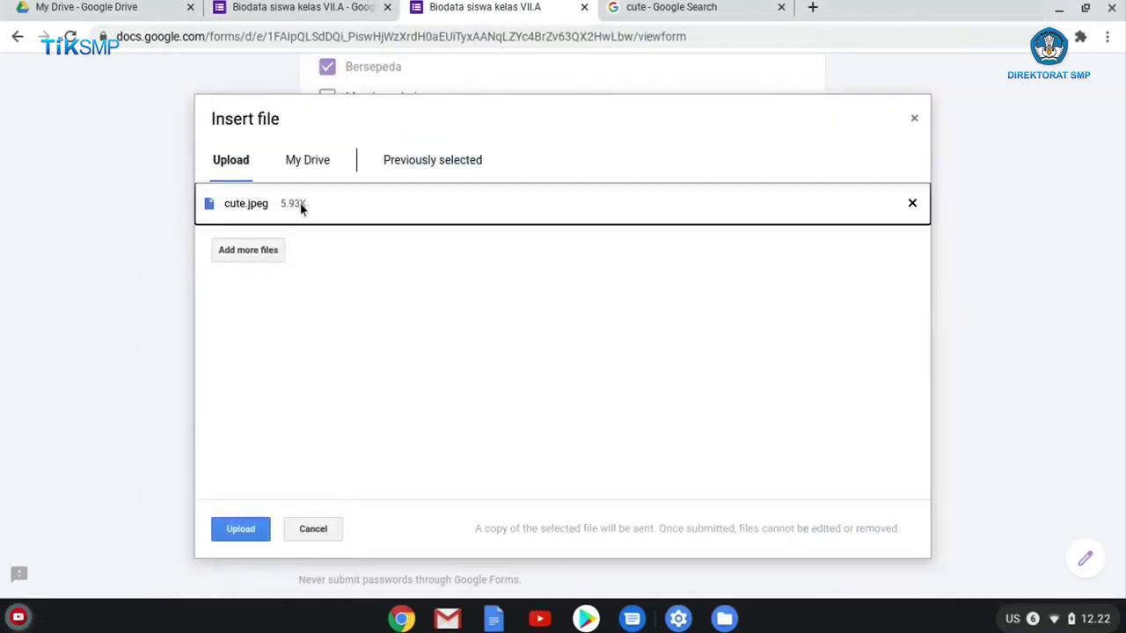
click(256, 532)
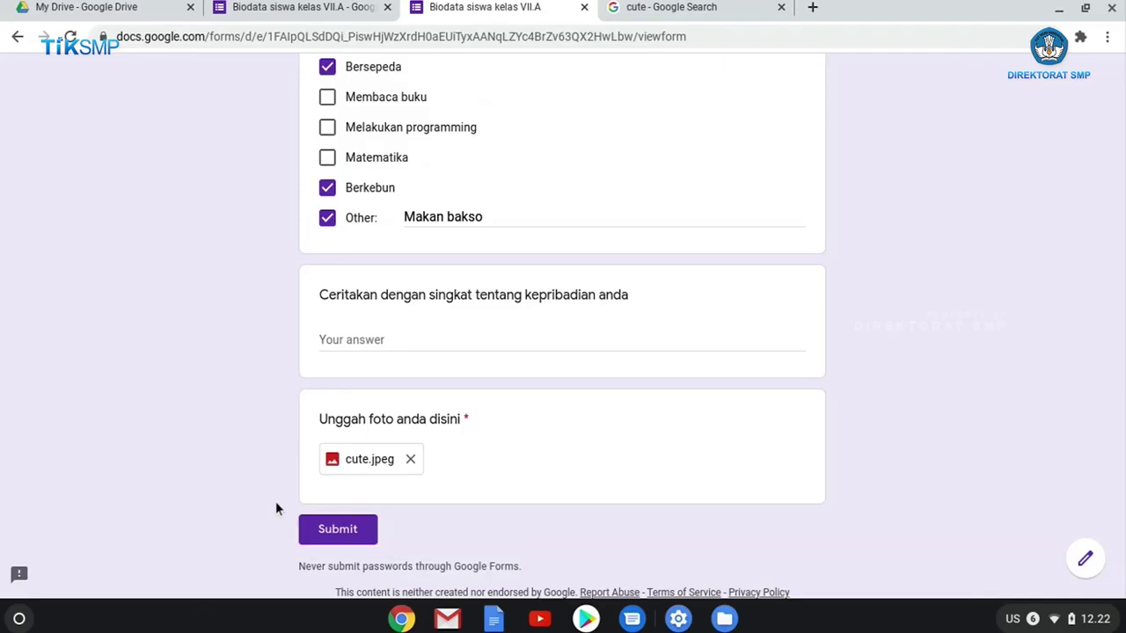
Submit the completed biodata response and return to the form editor tab.
click(328, 535)
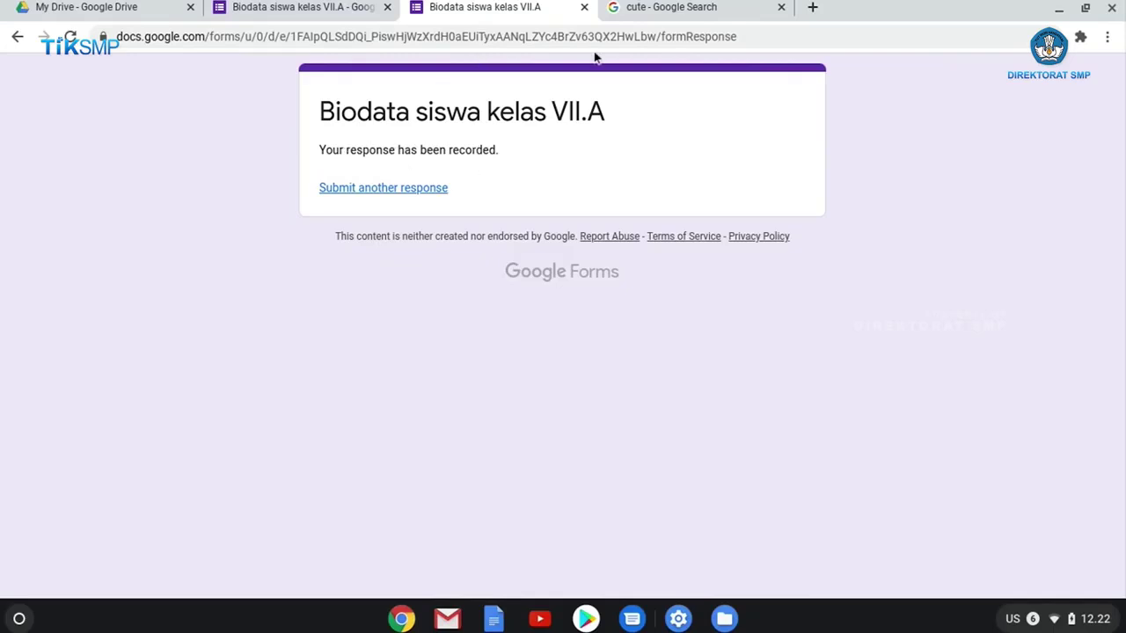
click(314, 9)
scroll(493, 216, up, 1)
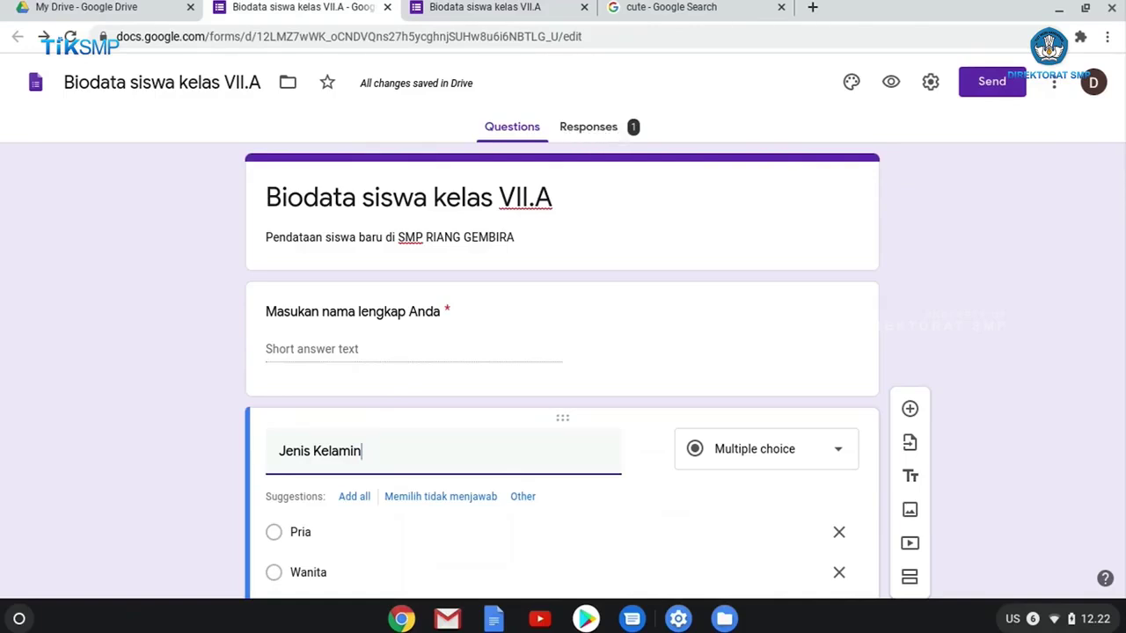
Browse the Responses Summary for the single answer, including the Jenis Kelamin pie chart.
click(616, 132)
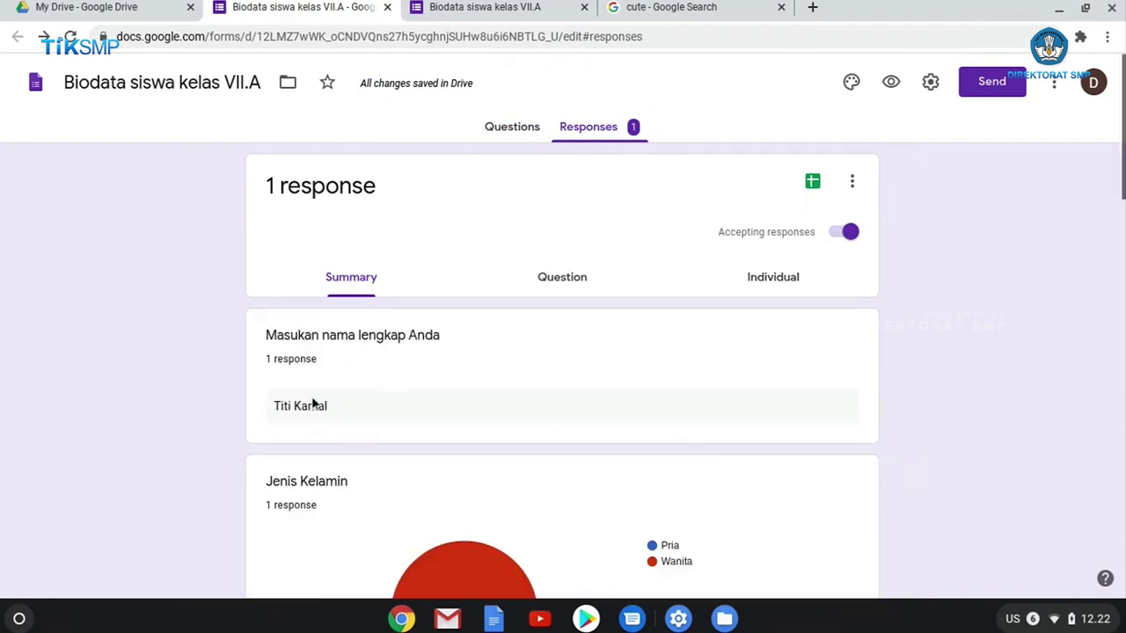
scroll(417, 414, down, 5)
mouse_move(481, 165)
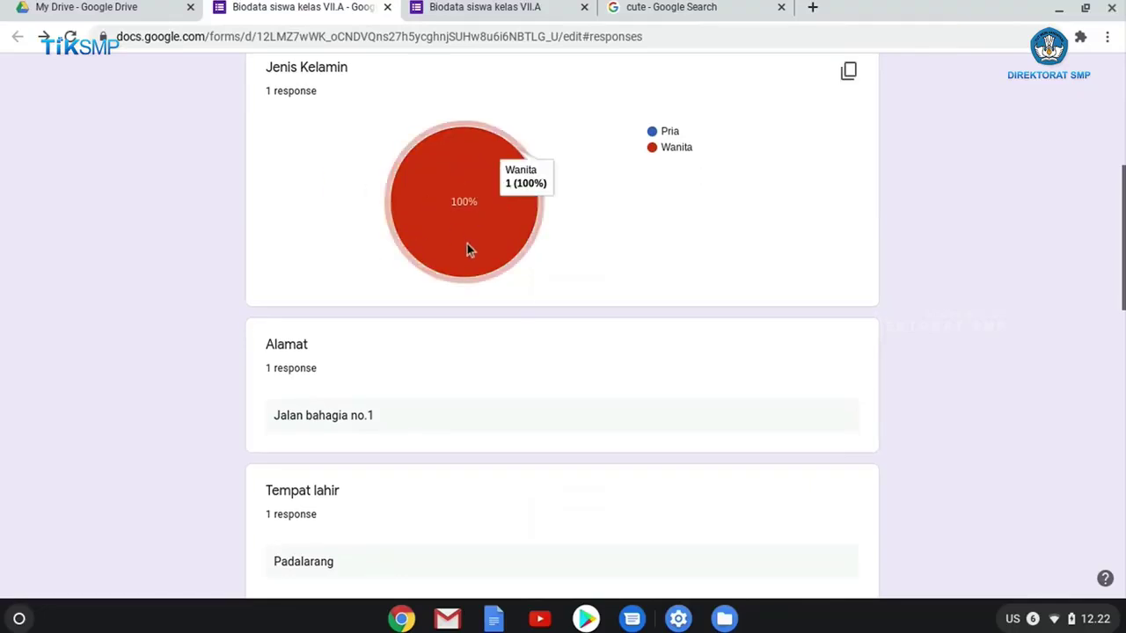
scroll(438, 277, down, 1)
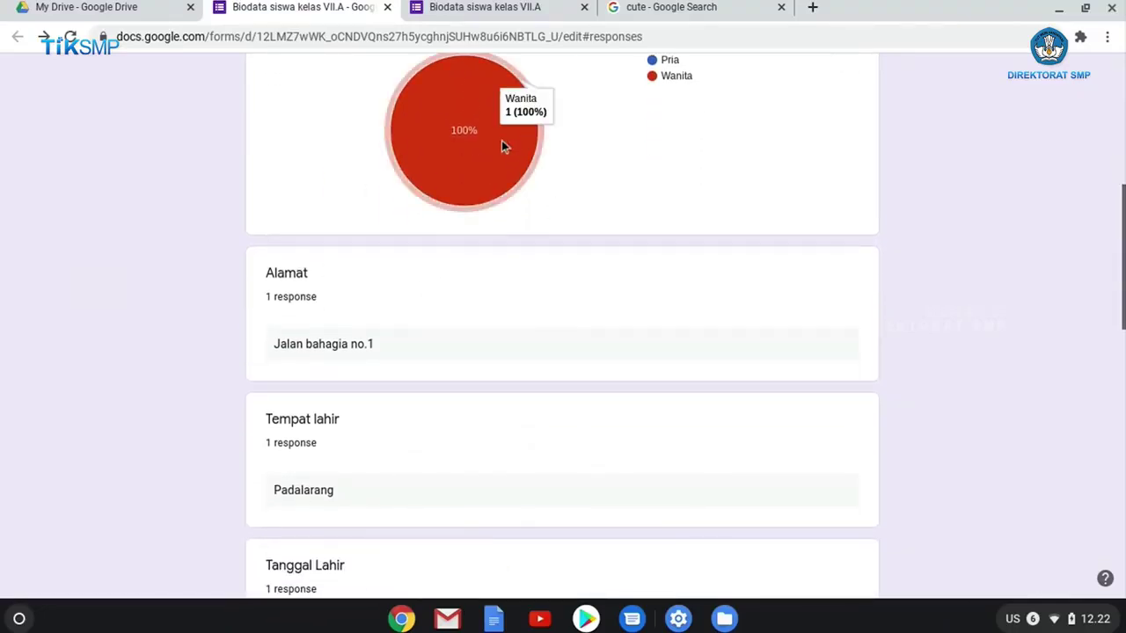
scroll(500, 153, up, 1)
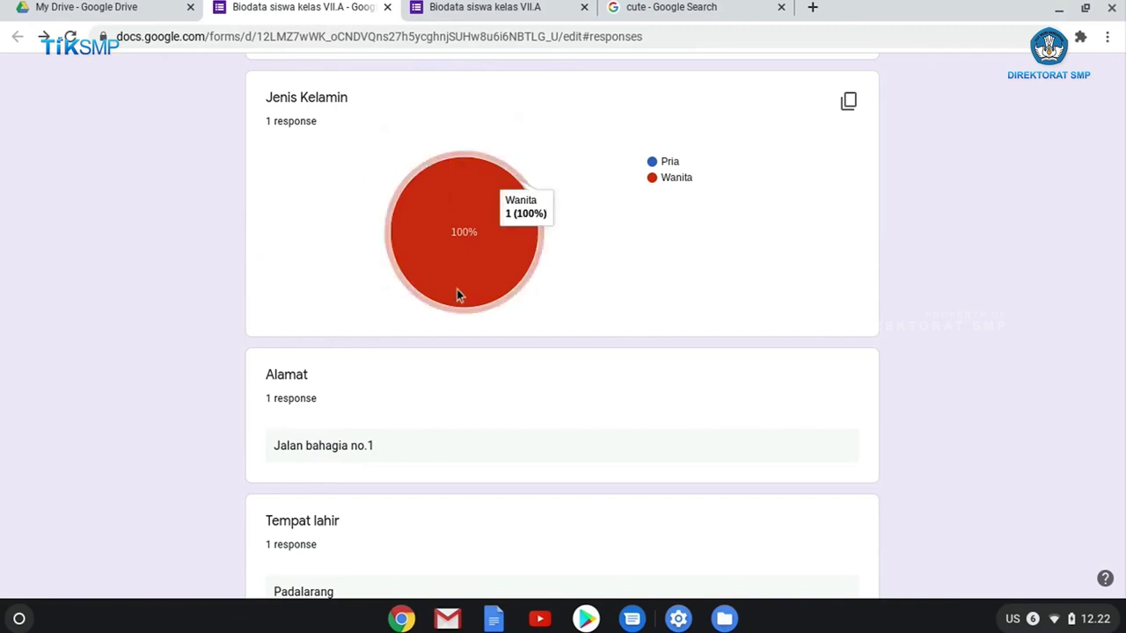
scroll(459, 295, down, 2)
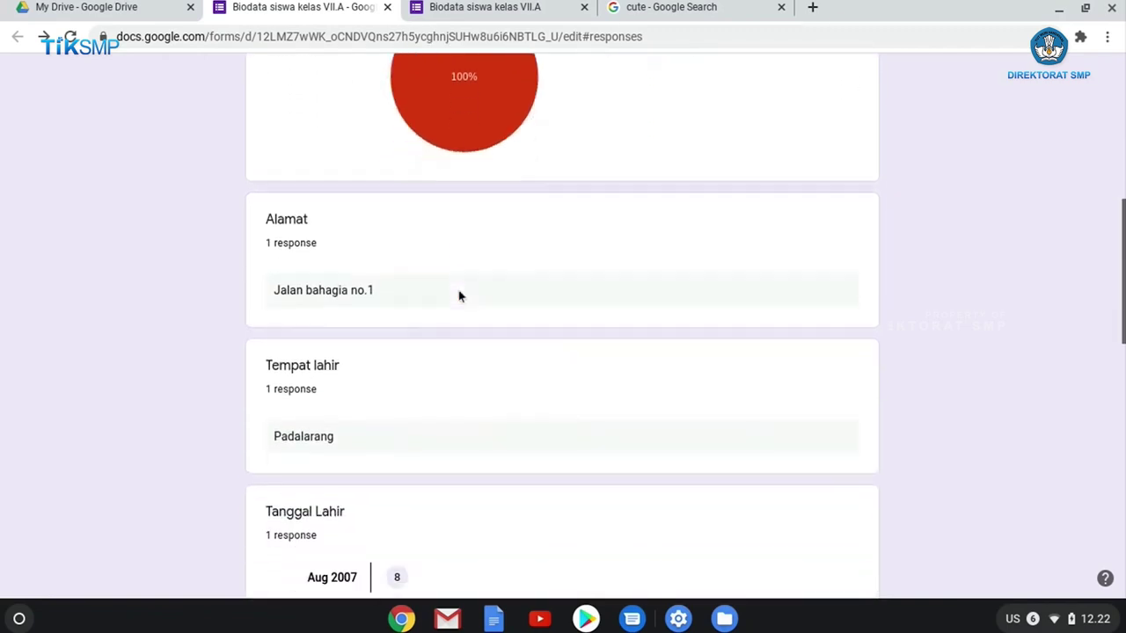
scroll(471, 281, down, 6)
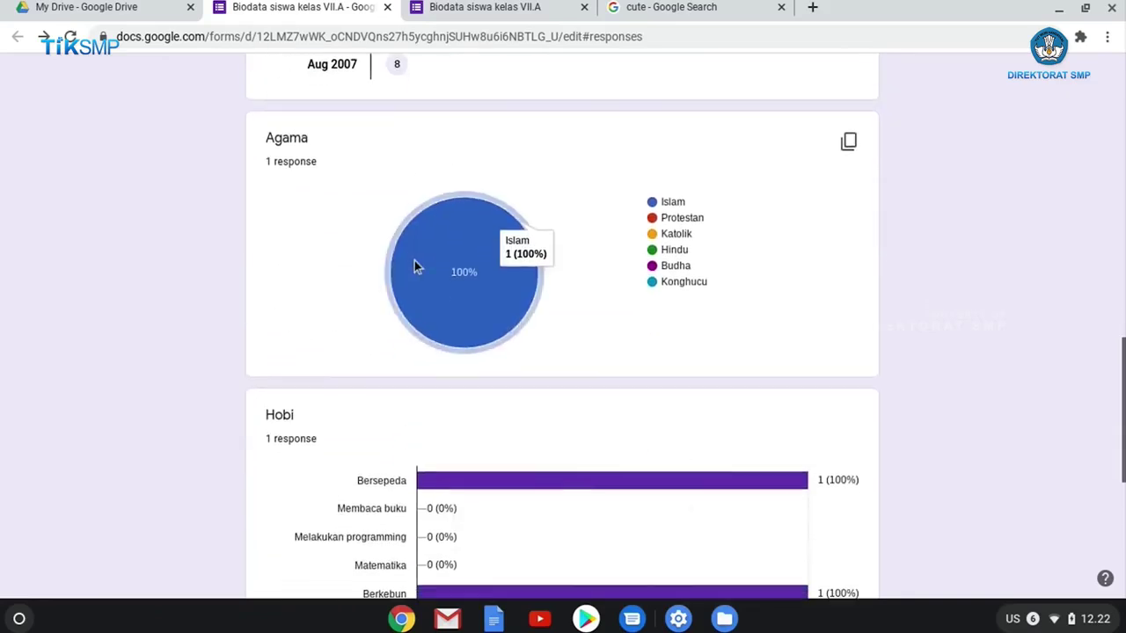
scroll(475, 304, down, 4)
scroll(458, 304, up, 1)
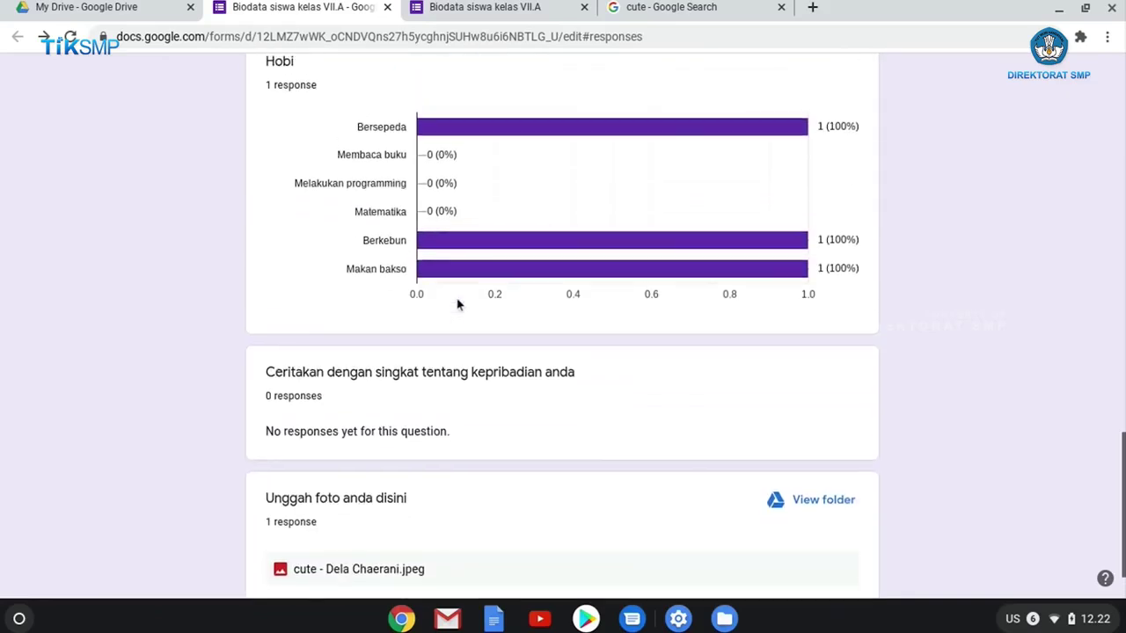
mouse_move(467, 131)
scroll(602, 282, down, 1)
scroll(601, 282, down, 1)
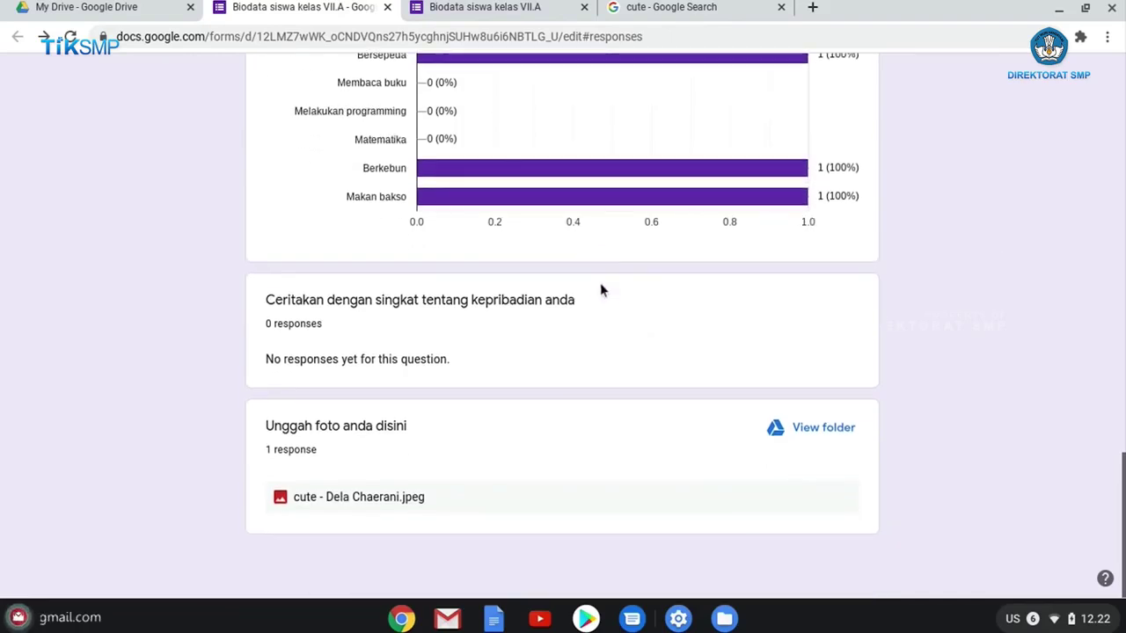
scroll(578, 299, up, 13)
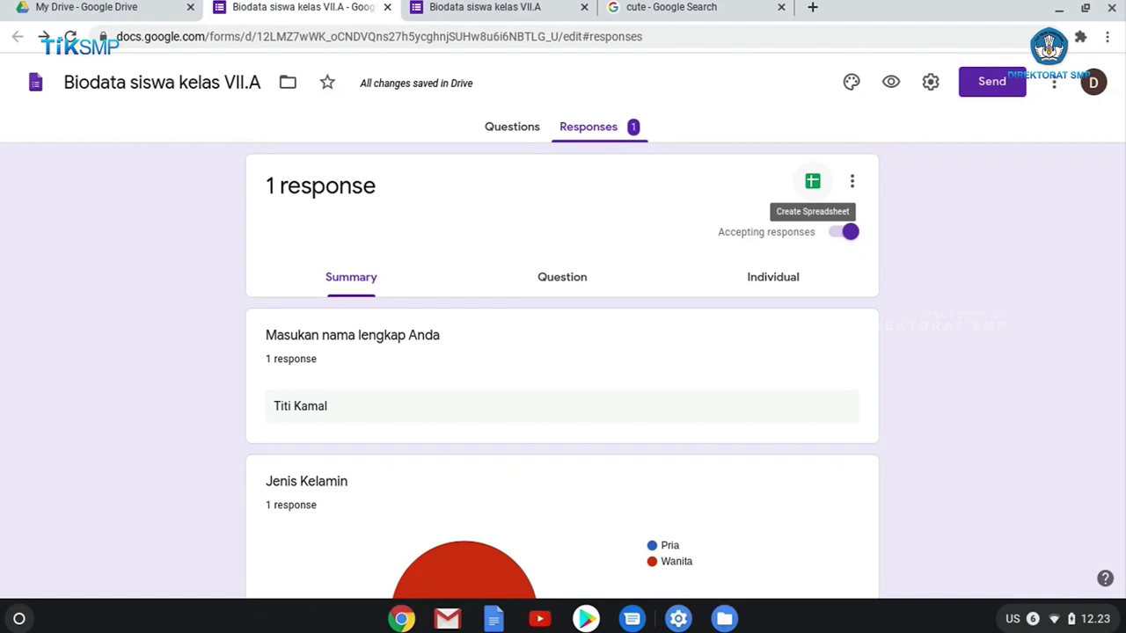
Create a new responses spreadsheet named 'Biodata siswa kelas VII.A (Responses)'.
click(814, 186)
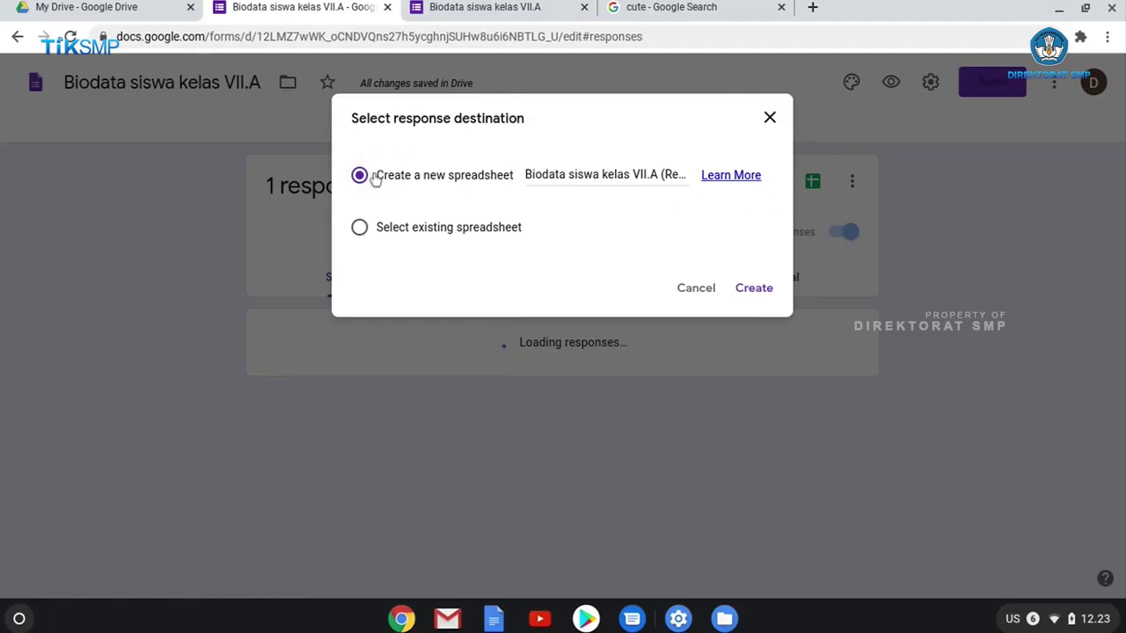
click(674, 172)
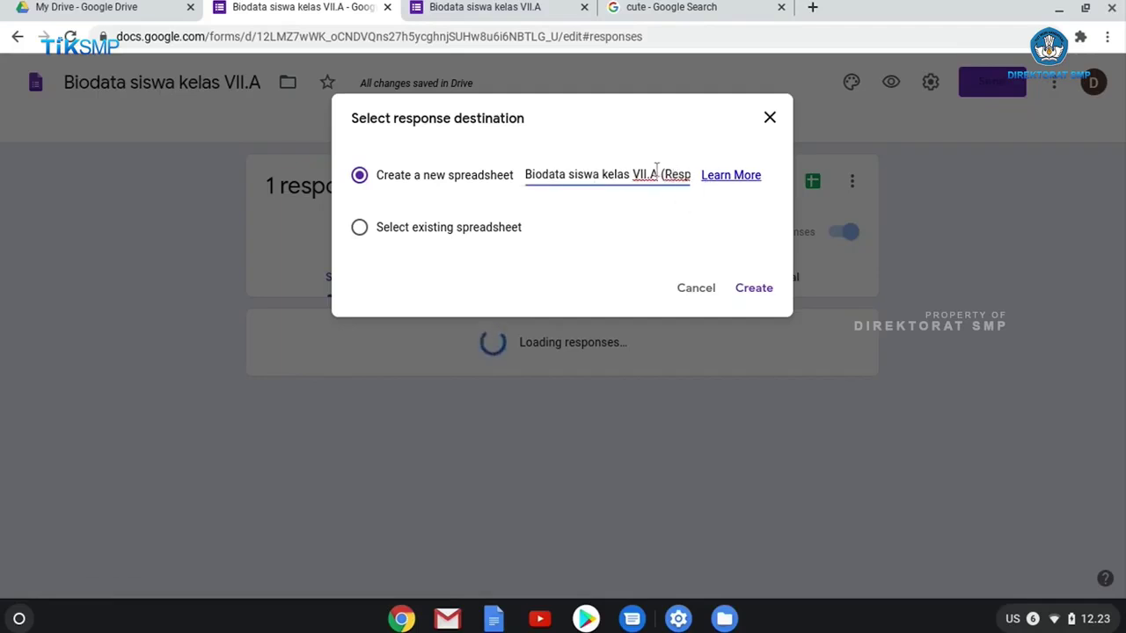
key(End)
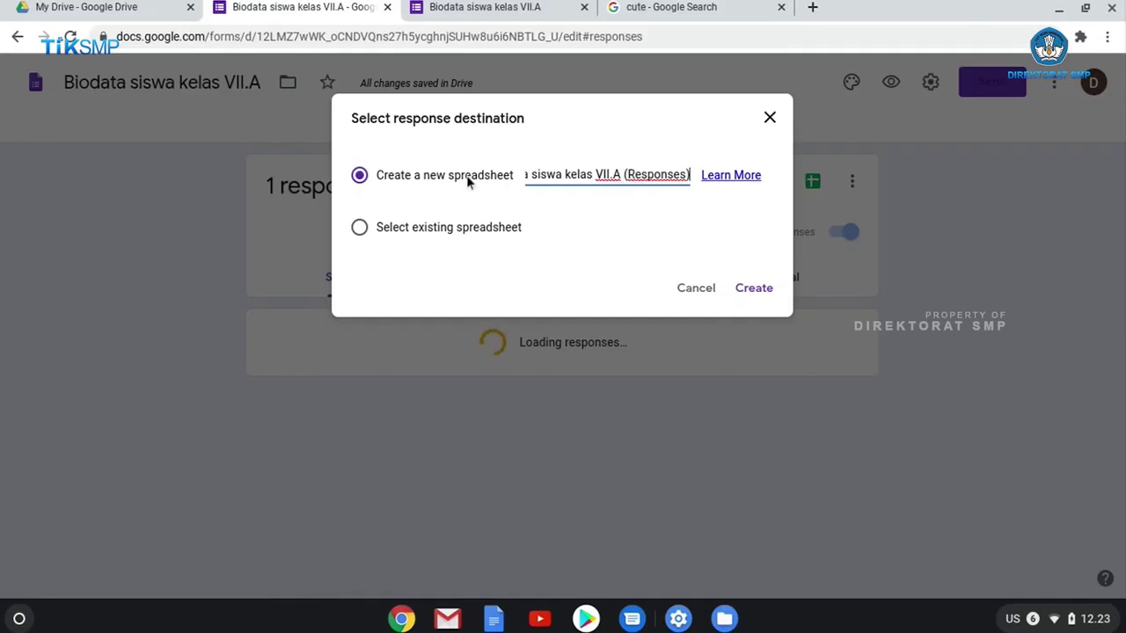
click(757, 289)
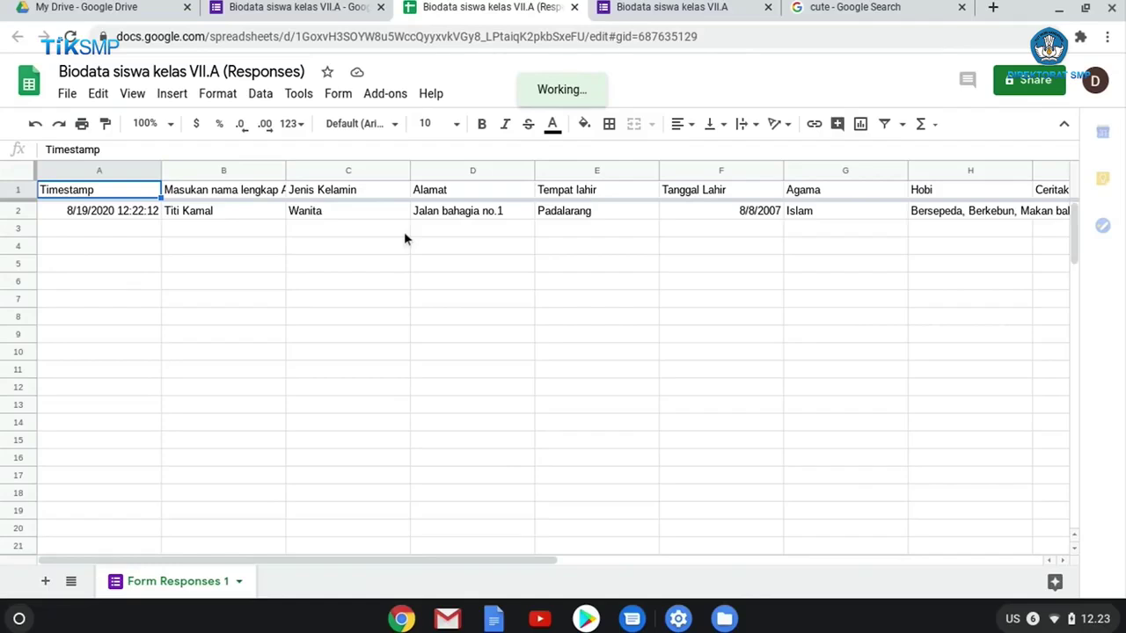
Scroll the responses sheet right to column J, then return to the form and My Drive.
drag(526, 561, 706, 544)
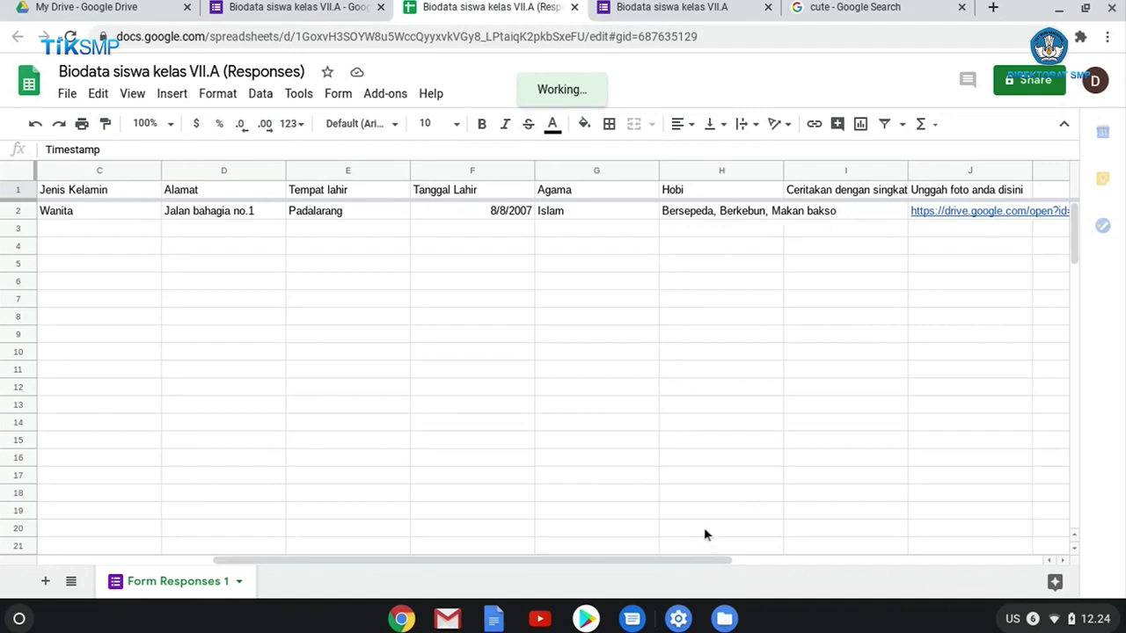
drag(649, 563, 757, 540)
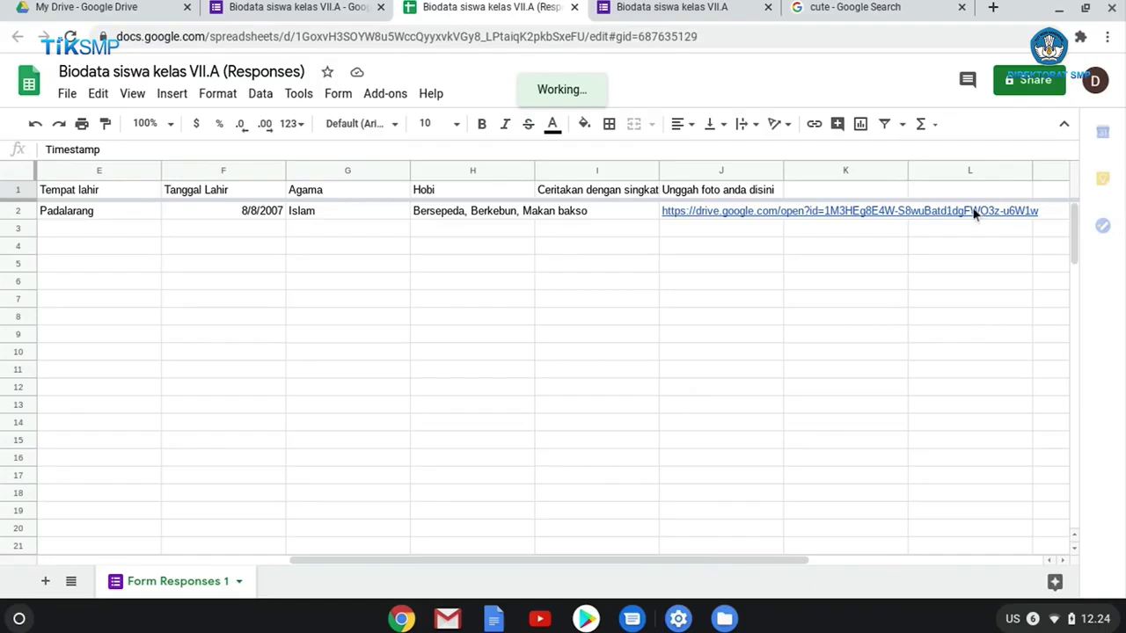
click(272, 16)
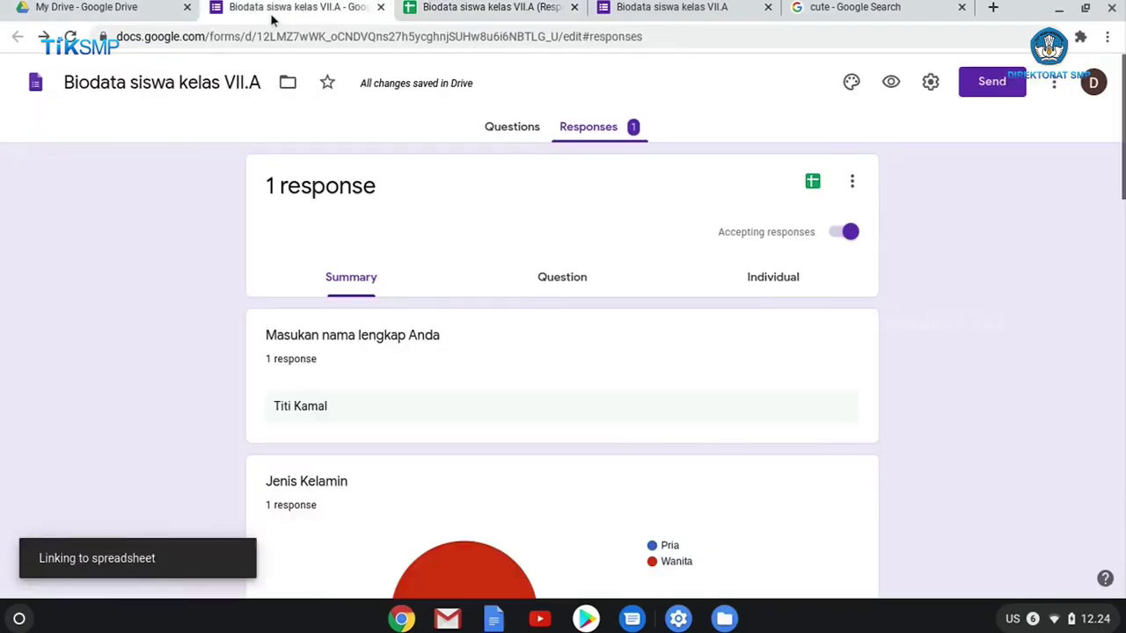
click(99, 12)
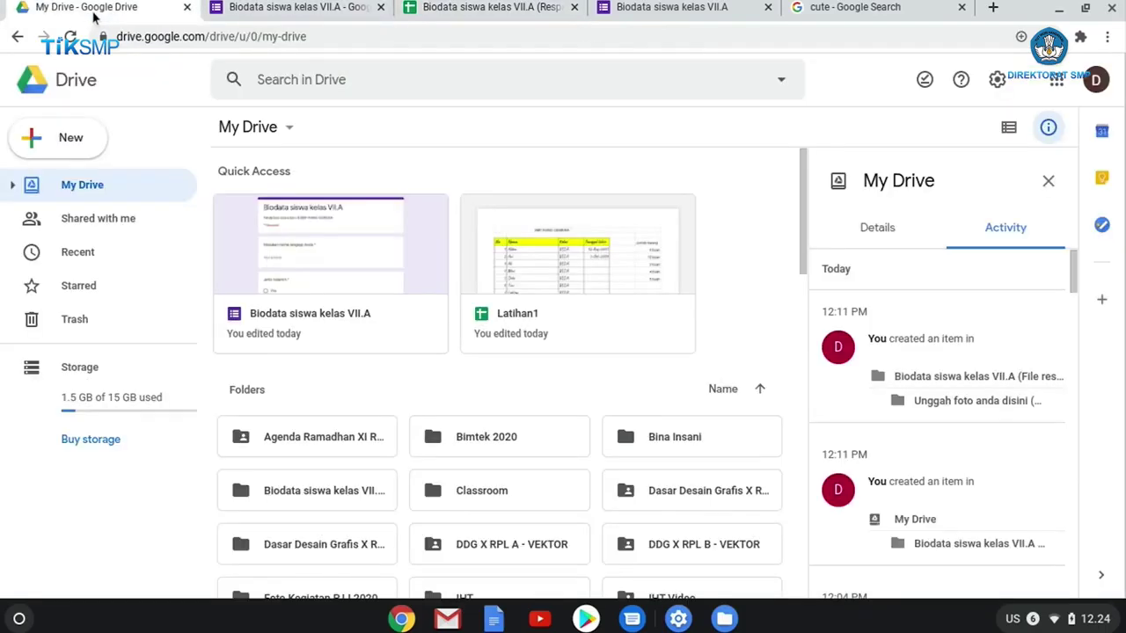